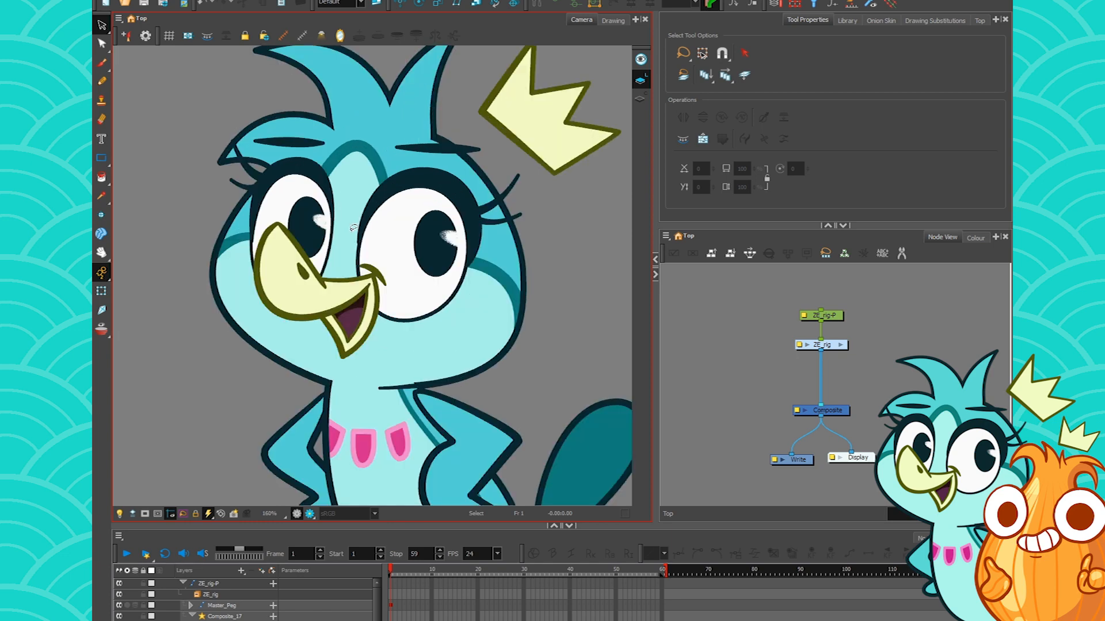
Select the character's upper tail feather with the Transform tool and try transforming it, undoing the change.
{"action": "scroll", "coordinate": [353, 228], "scroll_direction": "down", "scroll_amount": 2}
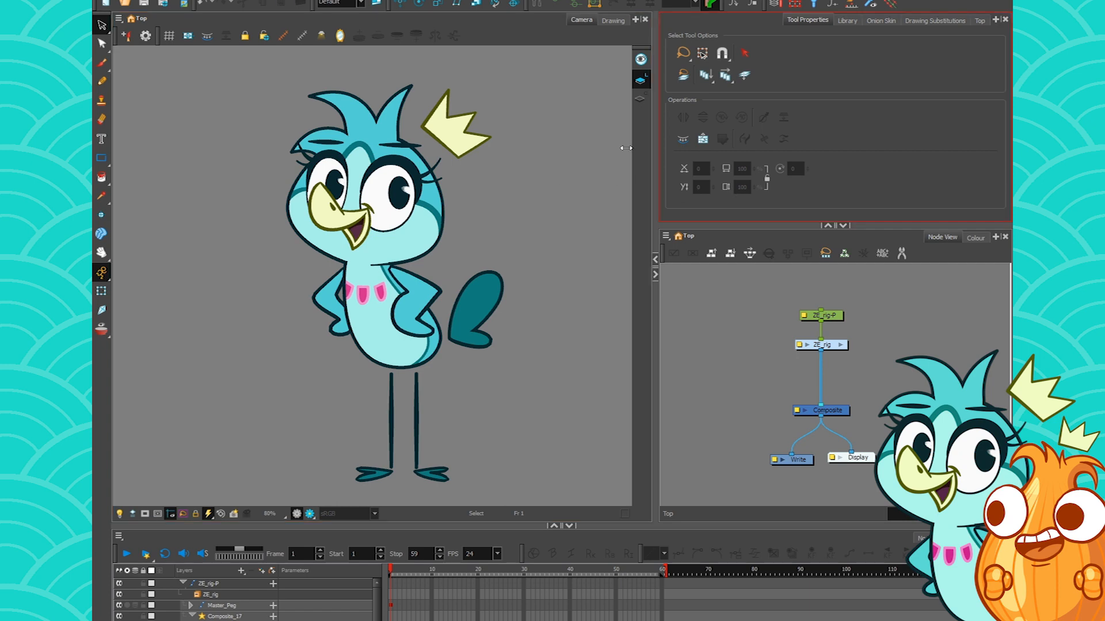
{"action": "left_click", "coordinate": [103, 293]}
{"action": "left_click", "coordinate": [478, 312]}
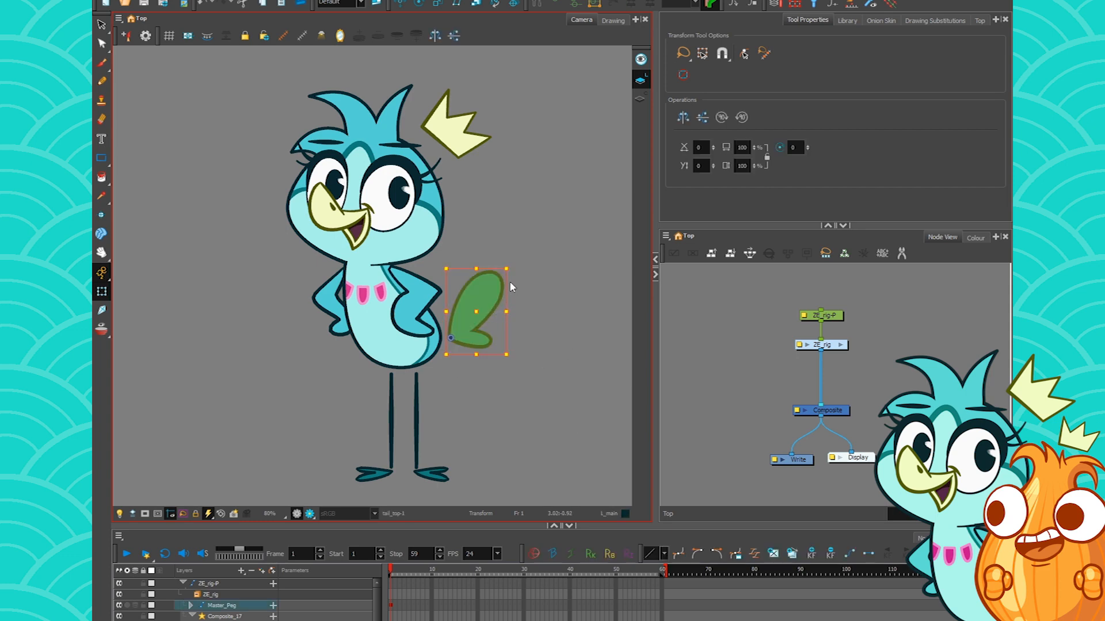
{"action": "scroll", "coordinate": [486, 296], "scroll_direction": "up", "scroll_amount": 3}
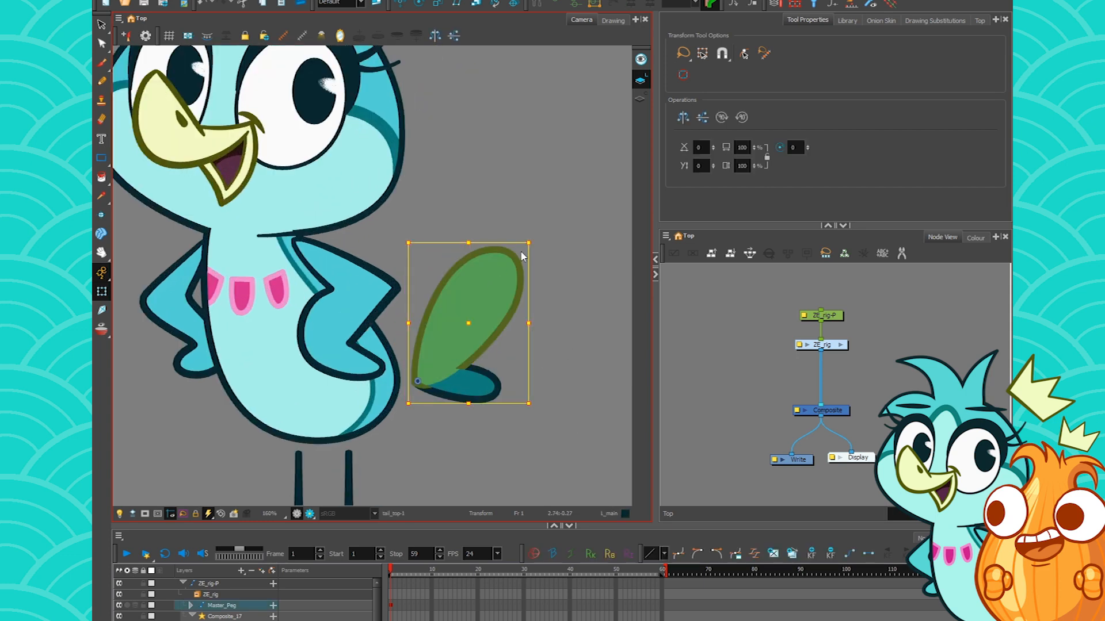
{"action": "mouse_move", "coordinate": [534, 233]}
{"action": "left_mouse_down"}
{"action": "mouse_move", "coordinate": [603, 320]}
{"action": "mouse_move", "coordinate": [489, 249]}
{"action": "left_mouse_up"}
{"action": "key", "text": "ctrl+z"}
Locate the selected feather inside the ZE_rig group's node network and select its tail_top drawing node.
{"action": "left_click", "coordinate": [852, 293]}
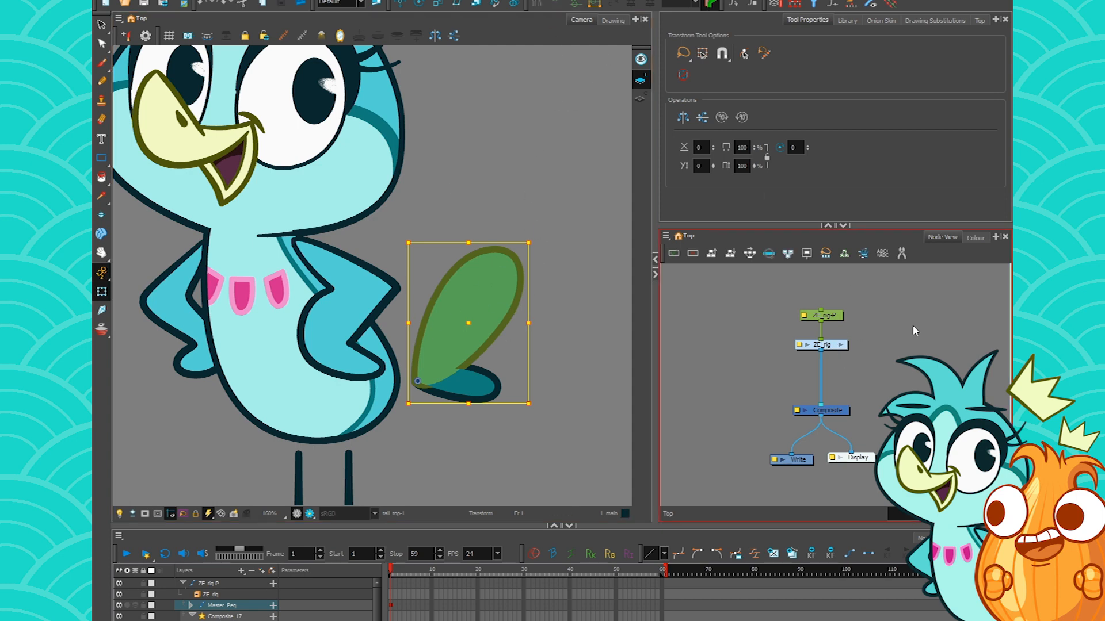
{"action": "key", "text": "o"}
{"action": "scroll", "coordinate": [856, 439], "scroll_direction": "up", "scroll_amount": 3}
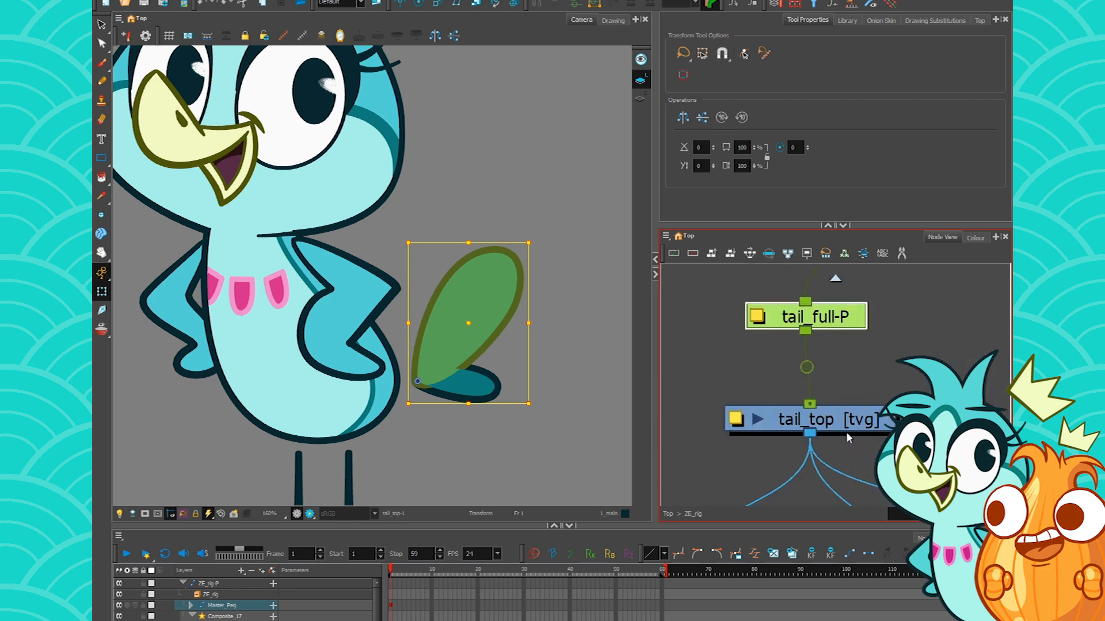
{"action": "left_click", "coordinate": [847, 434]}
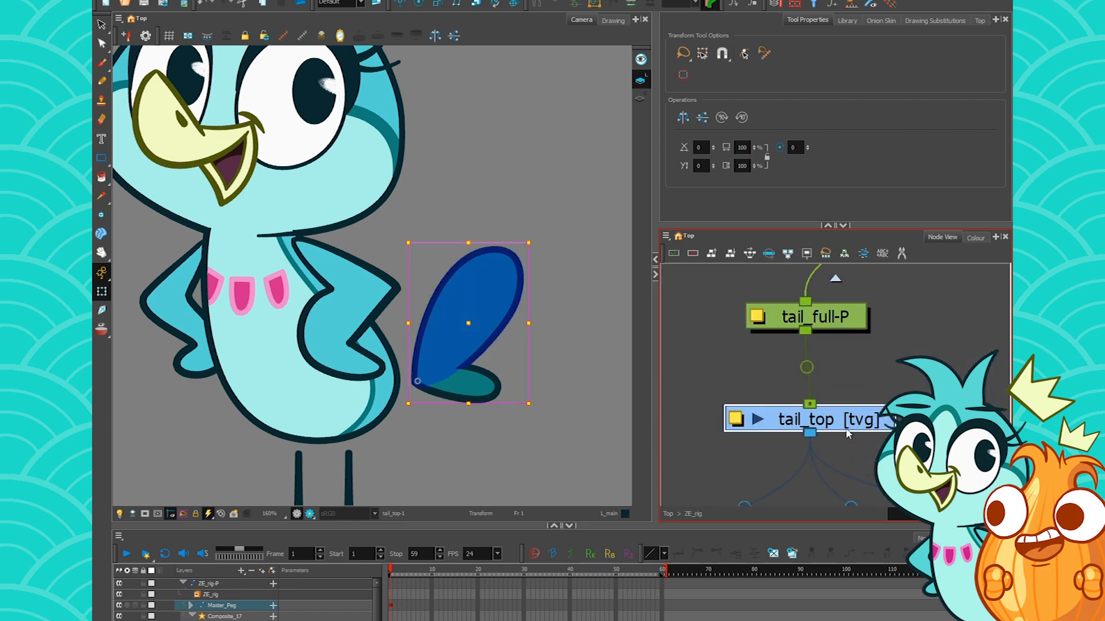
Draw a closed envelope deformation around the upper tail feather with the Rigging tool, running from its base to its tip and back.
{"action": "left_click", "coordinate": [540, 4]}
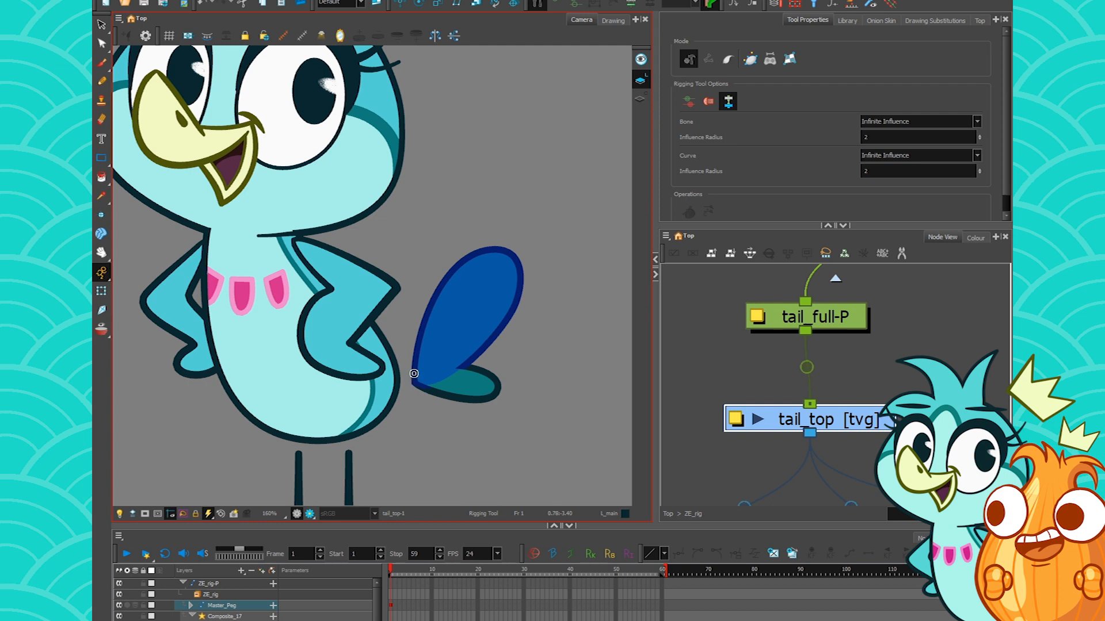
{"action": "key", "text": "shift+t"}
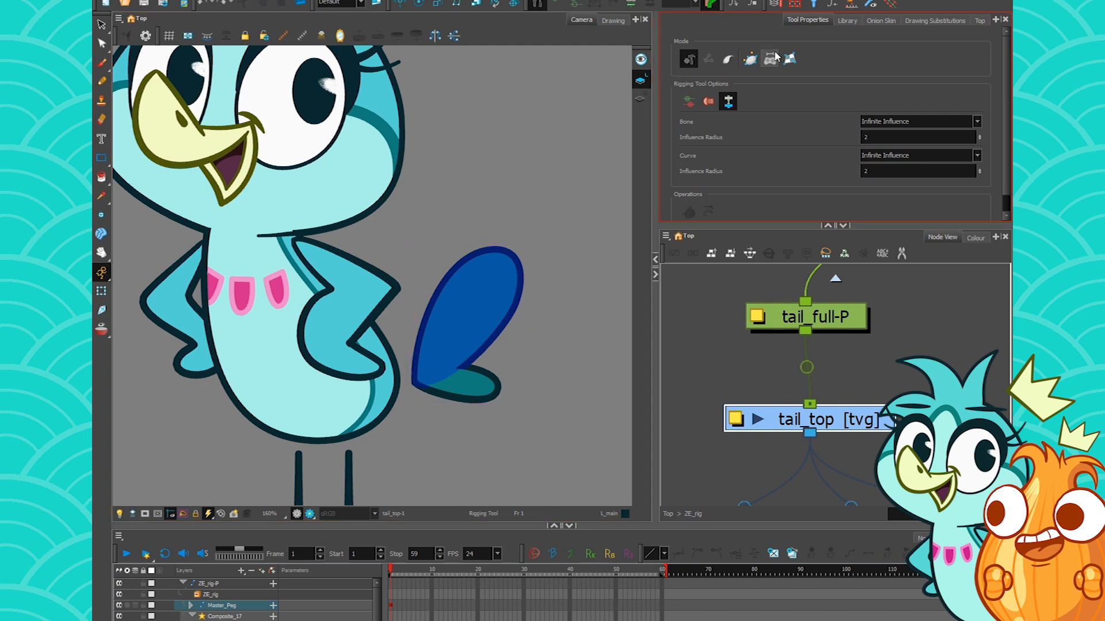
{"action": "left_click", "coordinate": [751, 60]}
{"action": "left_click_drag", "start_coordinate": [413, 310], "coordinate": [413, 307]}
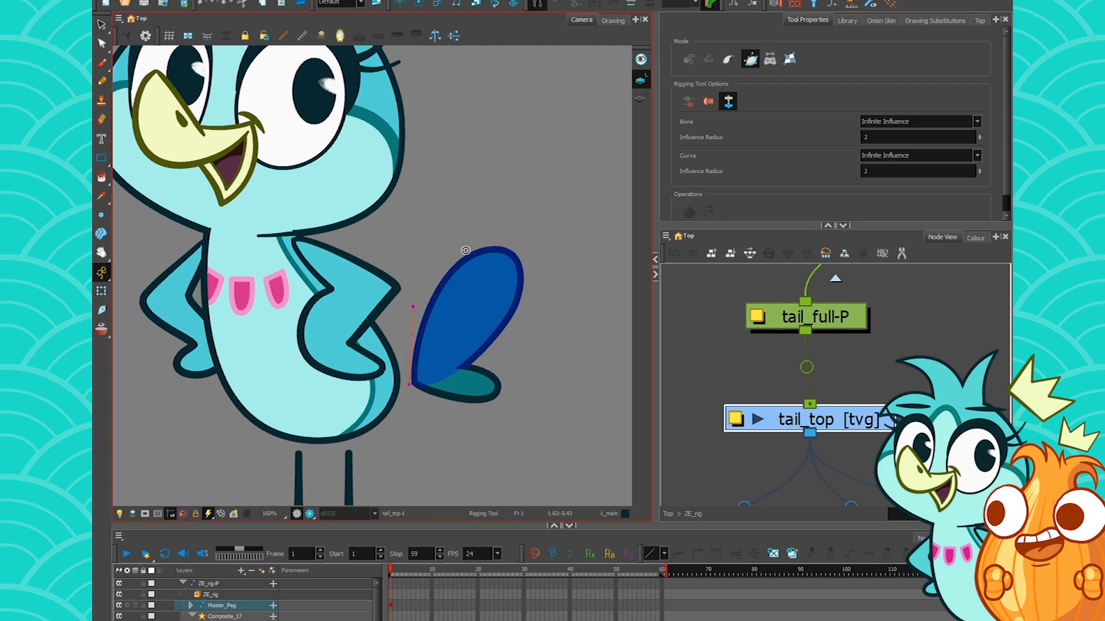
{"action": "mouse_move", "coordinate": [506, 248]}
{"action": "left_mouse_down"}
{"action": "mouse_move", "coordinate": [462, 223]}
{"action": "mouse_move", "coordinate": [449, 232]}
{"action": "left_mouse_up"}
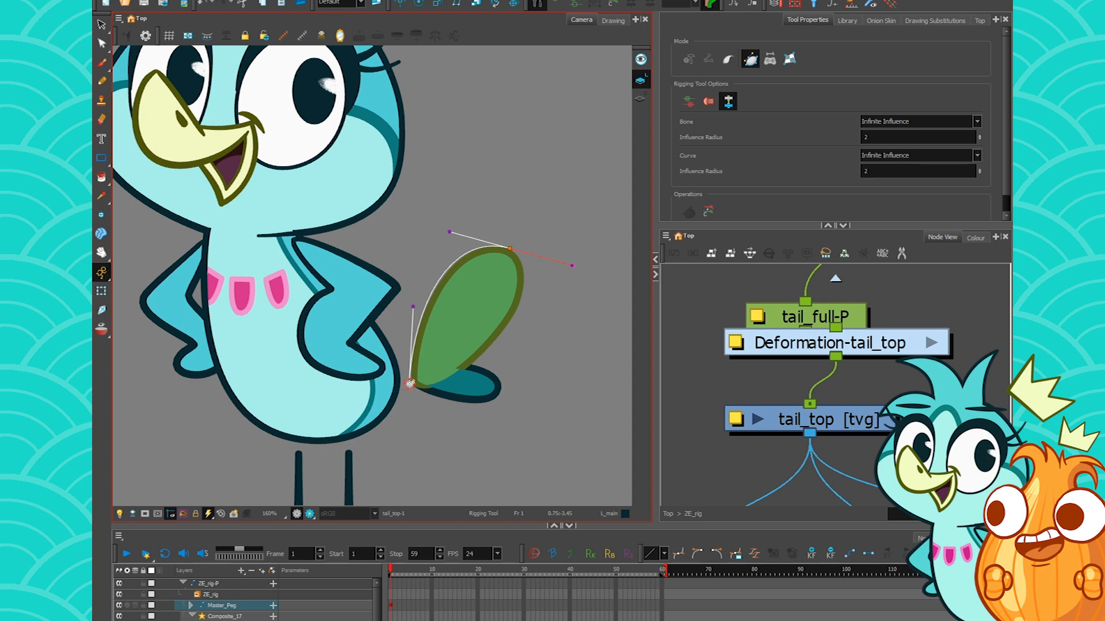
{"action": "left_click_drag", "start_coordinate": [409, 384], "coordinate": [464, 410]}
Adjust the envelope's Bezier handles at the tip and base to follow the feather's outline.
{"action": "left_click_drag", "start_coordinate": [570, 265], "coordinate": [562, 276]}
{"action": "left_click_drag", "start_coordinate": [457, 220], "coordinate": [458, 231]}
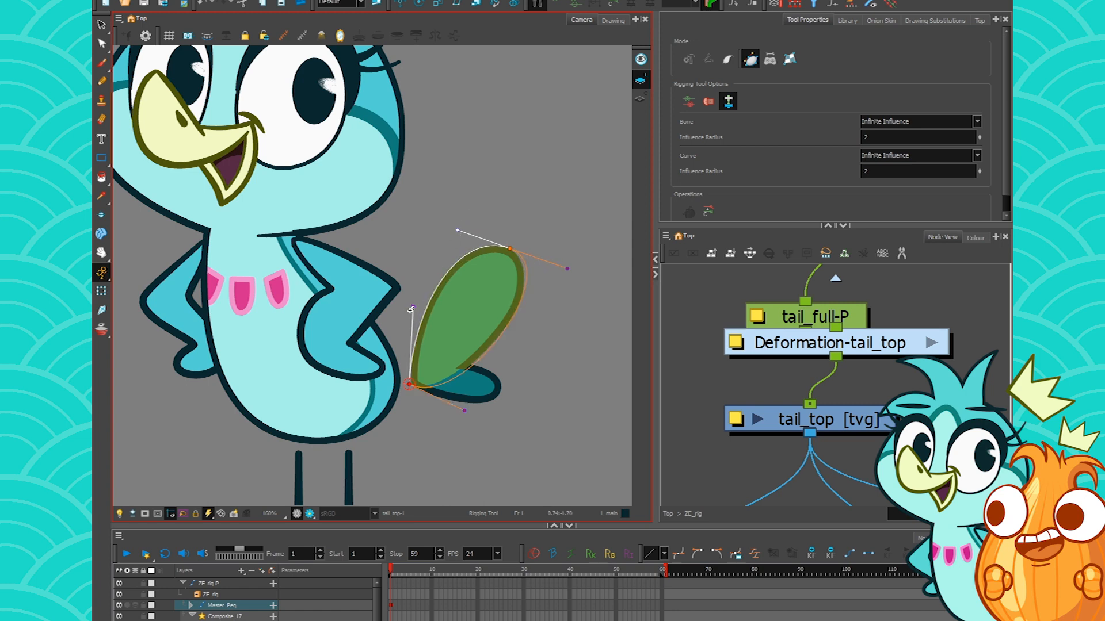
{"action": "left_click_drag", "start_coordinate": [410, 306], "coordinate": [407, 305]}
{"action": "left_click_drag", "start_coordinate": [461, 409], "coordinate": [464, 408]}
{"action": "left_click_drag", "start_coordinate": [564, 268], "coordinate": [564, 283]}
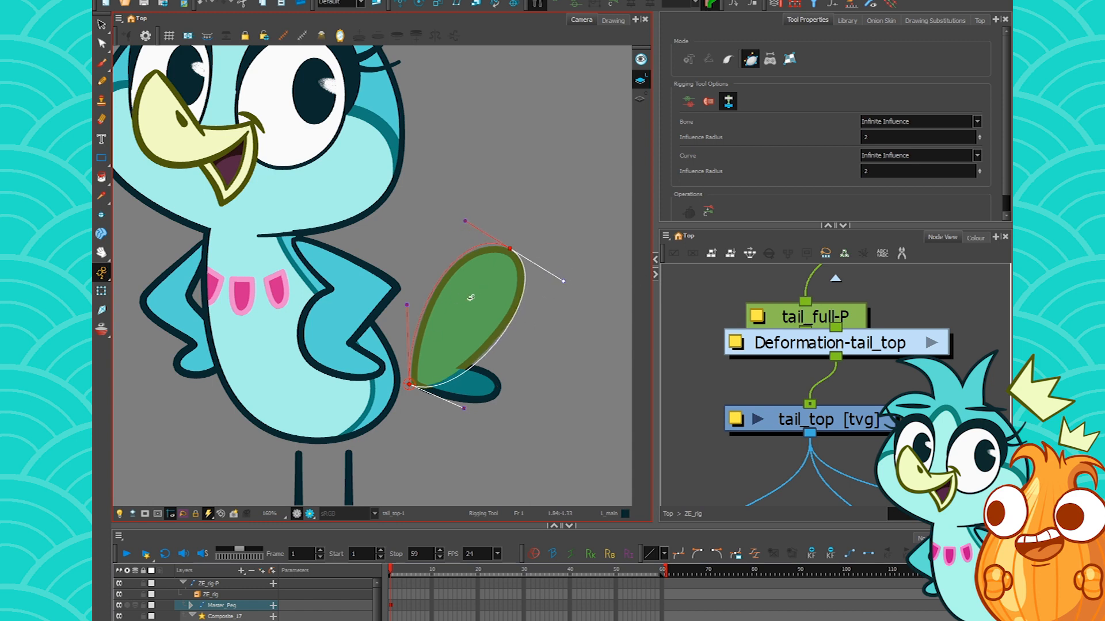
Try moving the envelope's tip point with the Transform tool and undo the move.
{"action": "left_click", "coordinate": [102, 291]}
{"action": "mouse_move", "coordinate": [511, 252]}
{"action": "left_mouse_down"}
{"action": "mouse_move", "coordinate": [518, 289]}
{"action": "mouse_move", "coordinate": [522, 257]}
{"action": "left_mouse_up"}
{"action": "key", "text": "ctrl+z"}
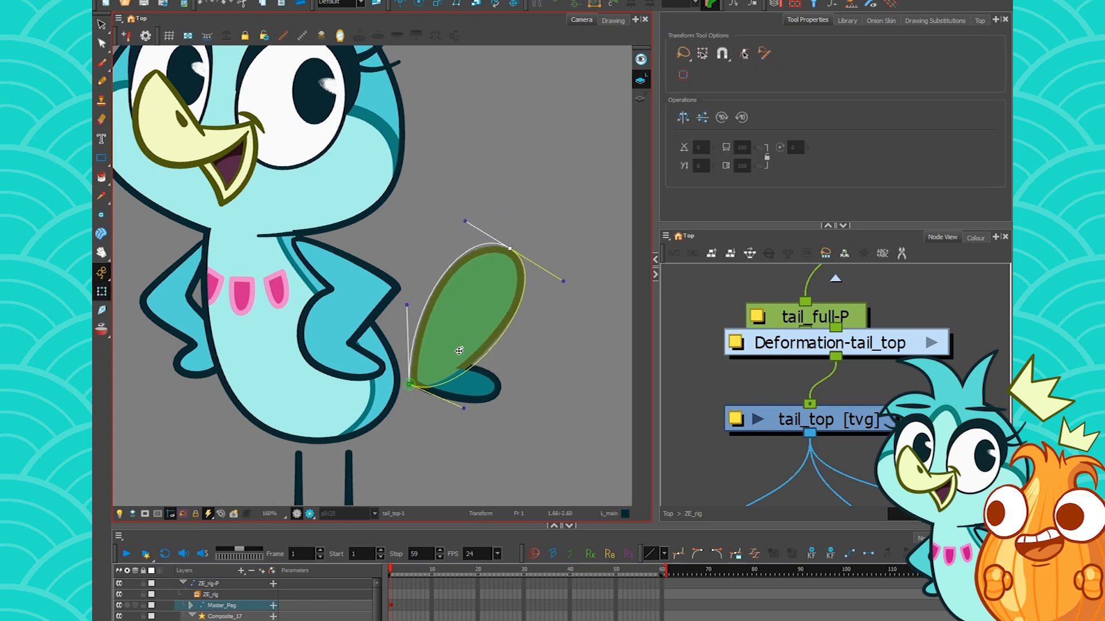
Try a single centerline curve deformation on tail_top in place of the envelope, and undo back to the envelope.
{"action": "left_click", "coordinate": [889, 349]}
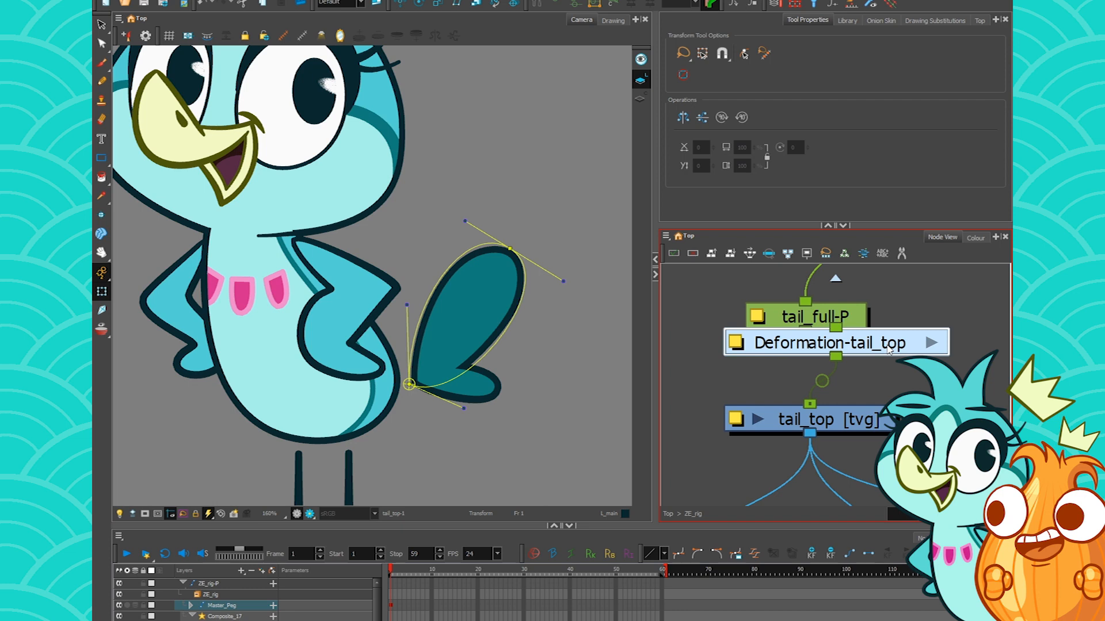
{"action": "key", "text": "Delete"}
{"action": "left_click_drag", "start_coordinate": [409, 389], "coordinate": [458, 327]}
{"action": "mouse_move", "coordinate": [527, 237]}
{"action": "left_mouse_down"}
{"action": "mouse_move", "coordinate": [471, 283]}
{"action": "mouse_move", "coordinate": [456, 225]}
{"action": "mouse_move", "coordinate": [452, 252]}
{"action": "left_mouse_up"}
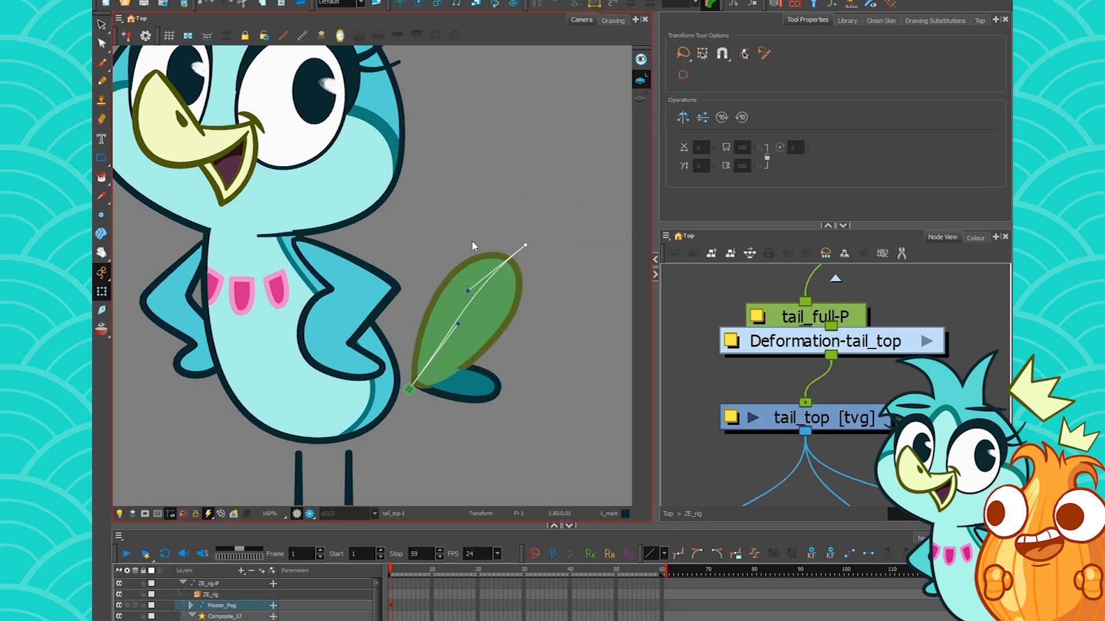
{"action": "key", "text": "Delete"}
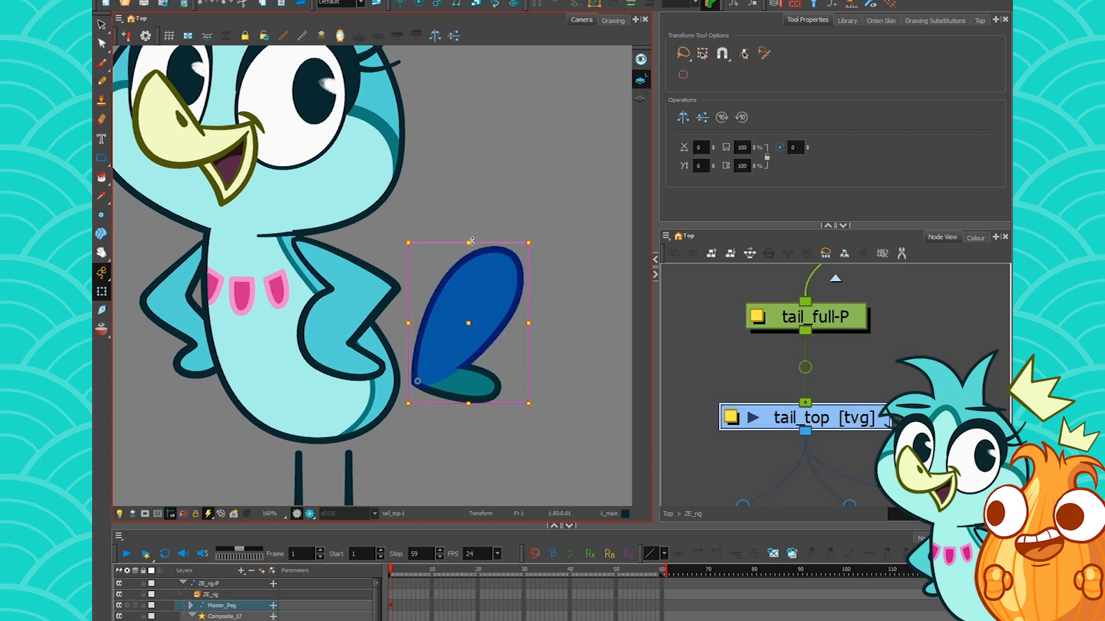
{"action": "left_click", "coordinate": [864, 400]}
{"action": "key", "text": "ctrl+z"}
{"action": "key", "text": "ctrl+z"}
{"action": "key", "text": "ctrl+z"}
{"action": "key", "text": "ctrl+z"}
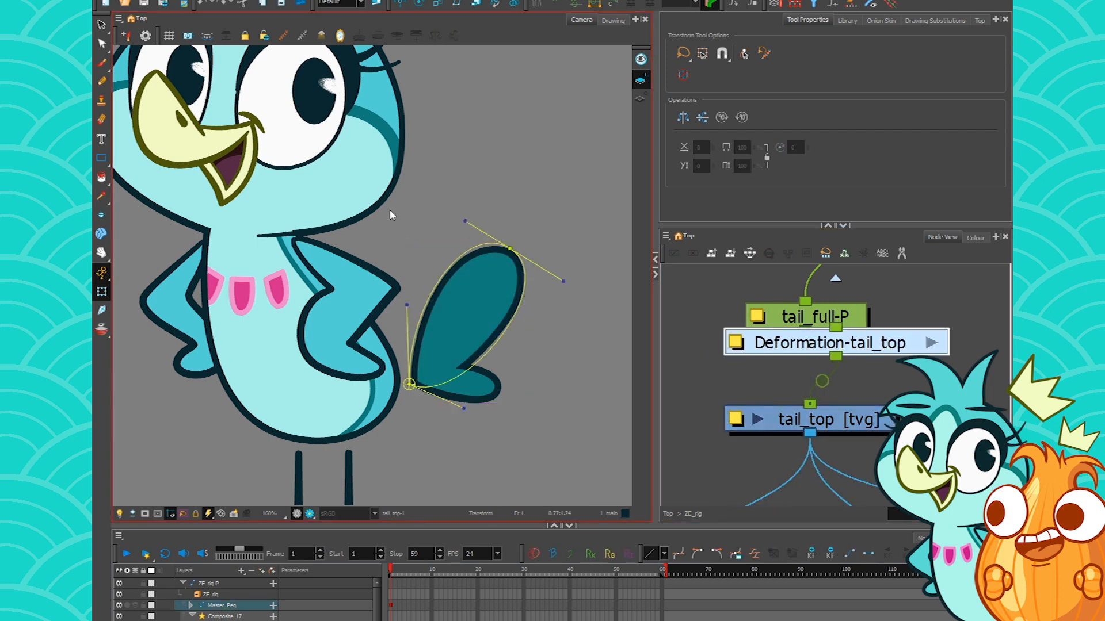
Arrange the Deformation-tail_top node neatly between tail_full-P and the tail_top drawing, spacing the nodes apart.
{"action": "left_click_drag", "start_coordinate": [884, 347], "coordinate": [854, 378]}
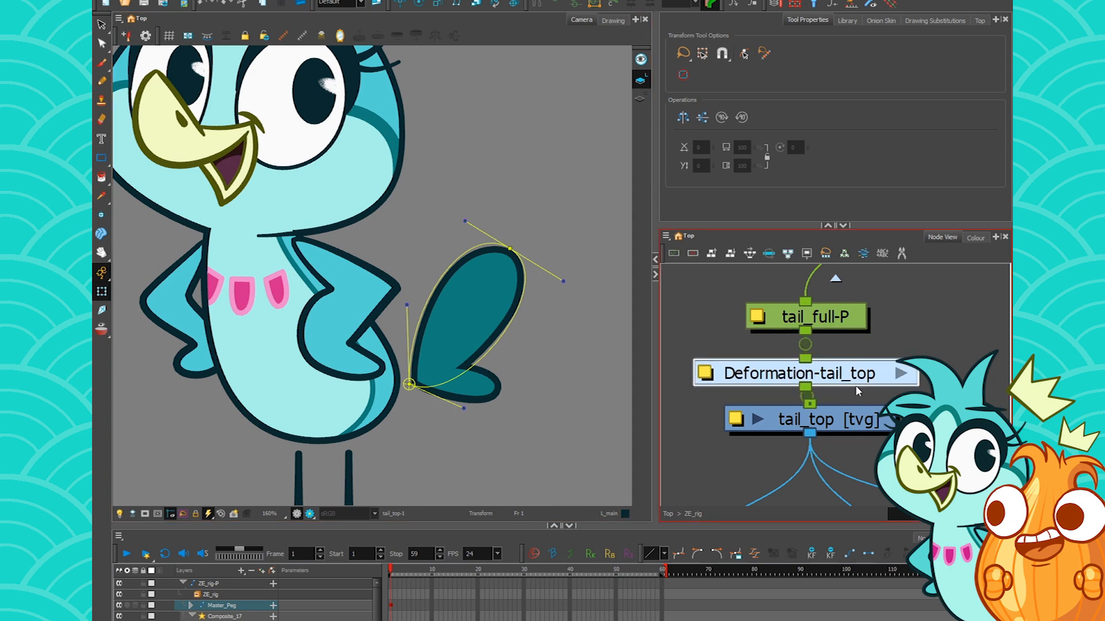
{"action": "left_click_drag", "start_coordinate": [854, 421], "coordinate": [849, 430]}
{"action": "left_click", "coordinate": [829, 377]}
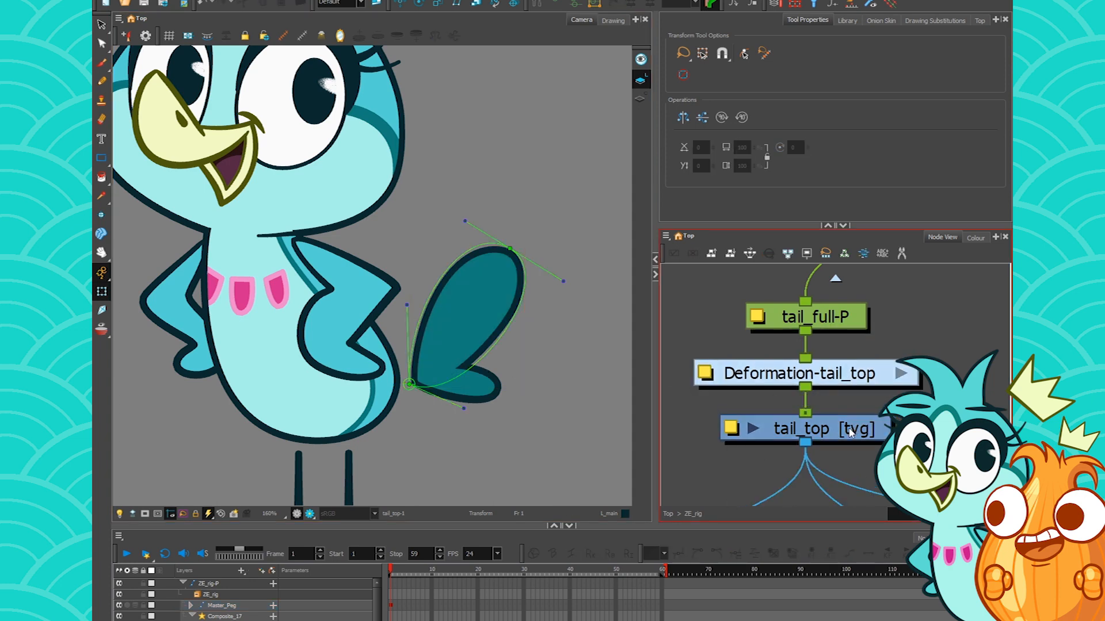
{"action": "left_click", "coordinate": [851, 431]}
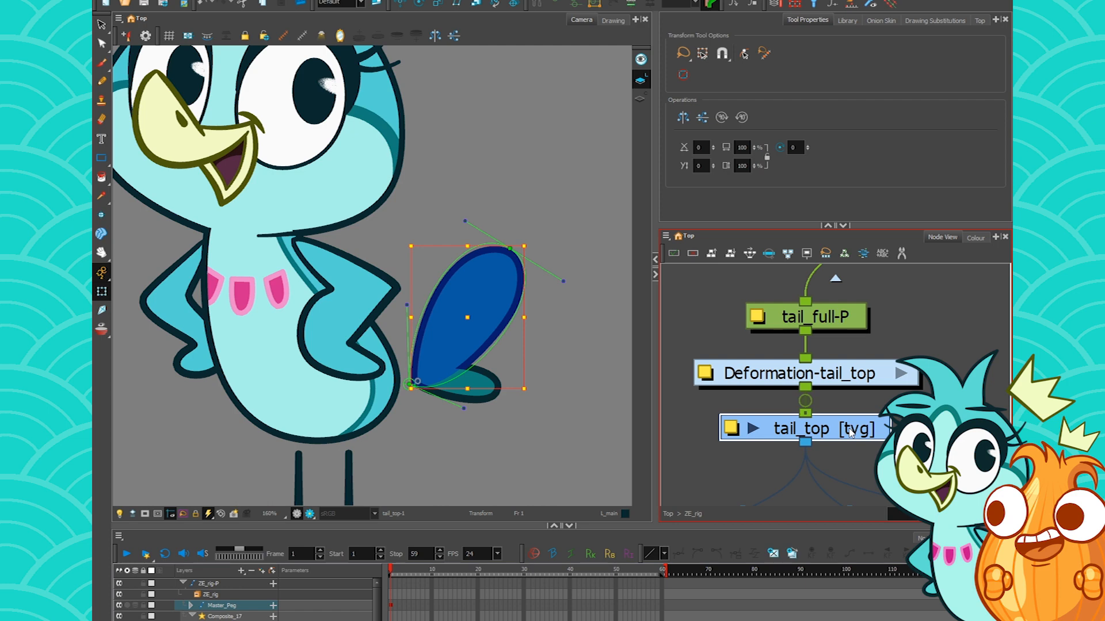
Run Create Deformer on Deformer on the Deformation-tail_top group.
{"action": "left_click", "coordinate": [859, 381]}
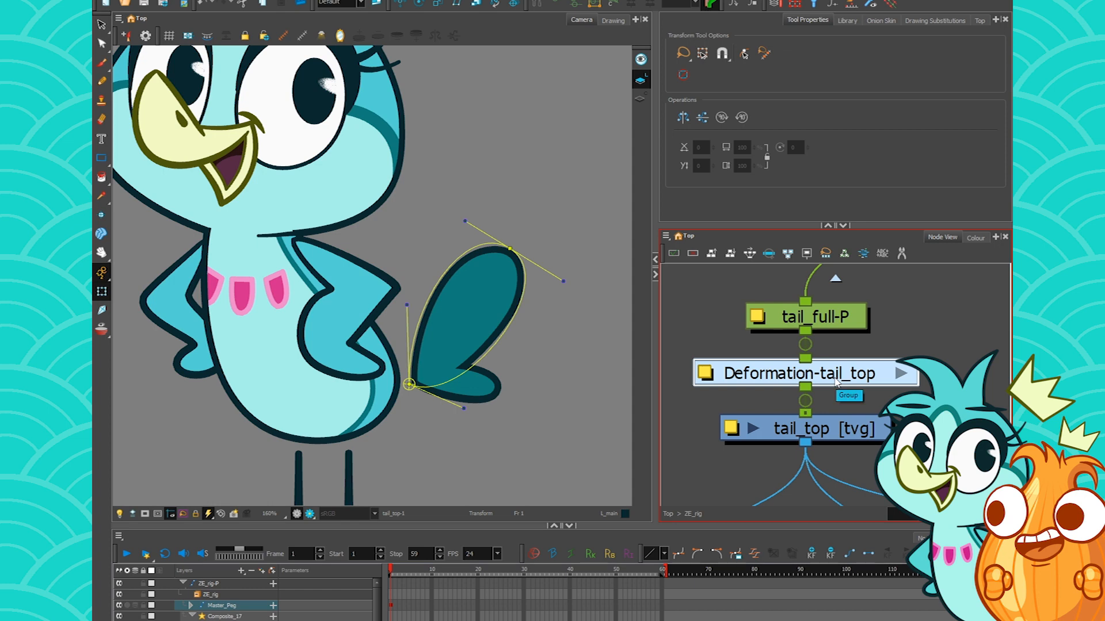
{"action": "right_click", "coordinate": [928, 5]}
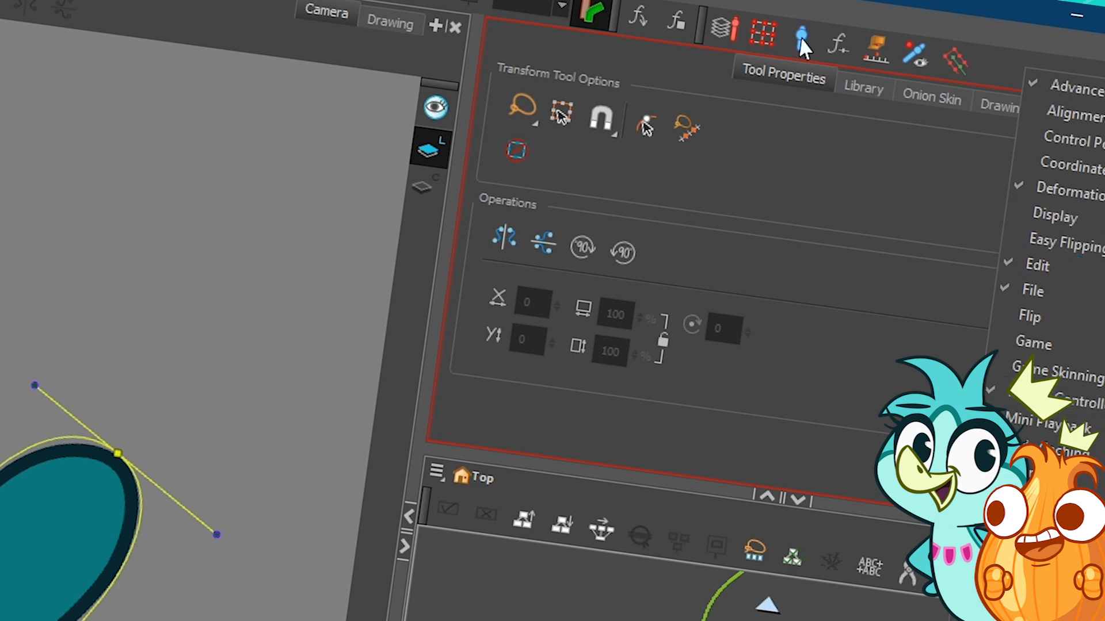
{"action": "left_click", "coordinate": [950, 61]}
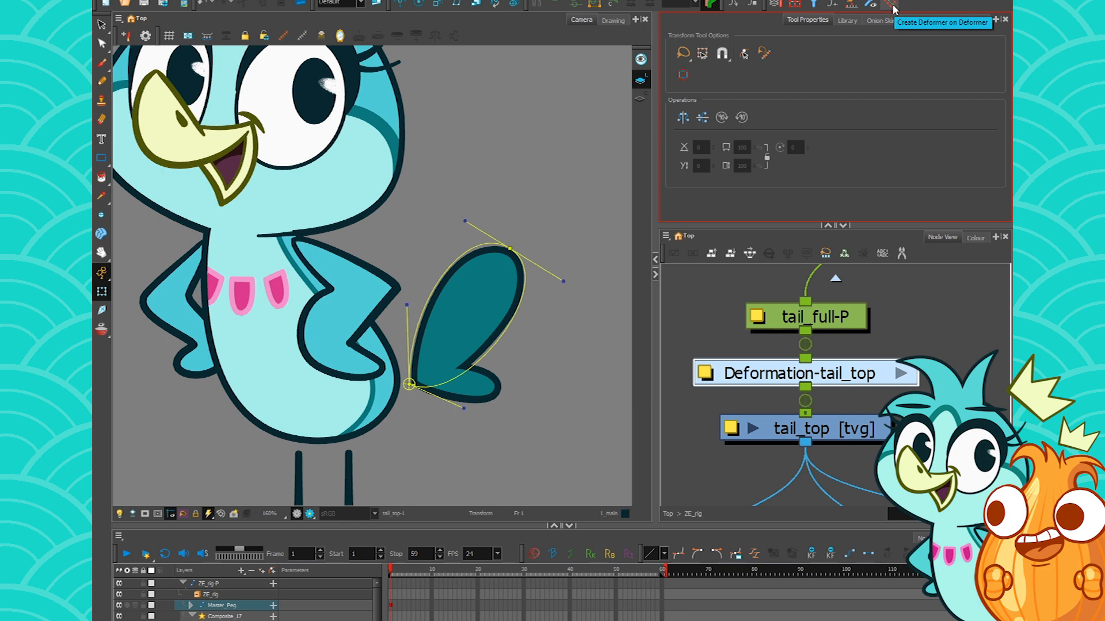
{"action": "left_click", "coordinate": [892, 6]}
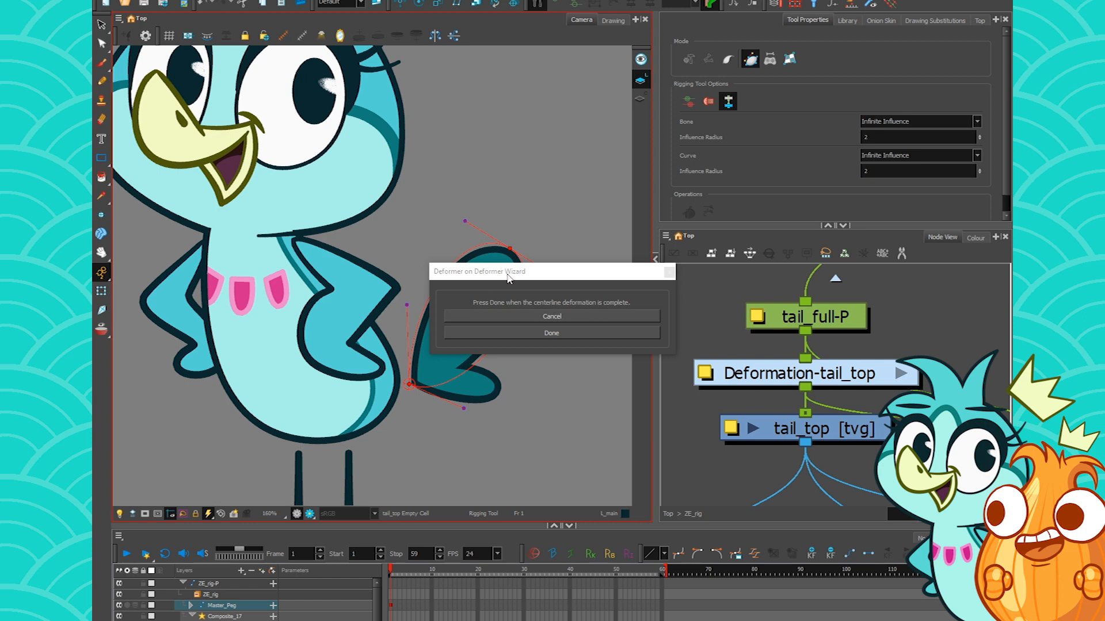
Draw a two-point centerline deformation from below the feather's base to beyond its tip, straighten it with its handles and complete the wizard.
{"action": "left_click_drag", "start_coordinate": [508, 272], "coordinate": [662, 226]}
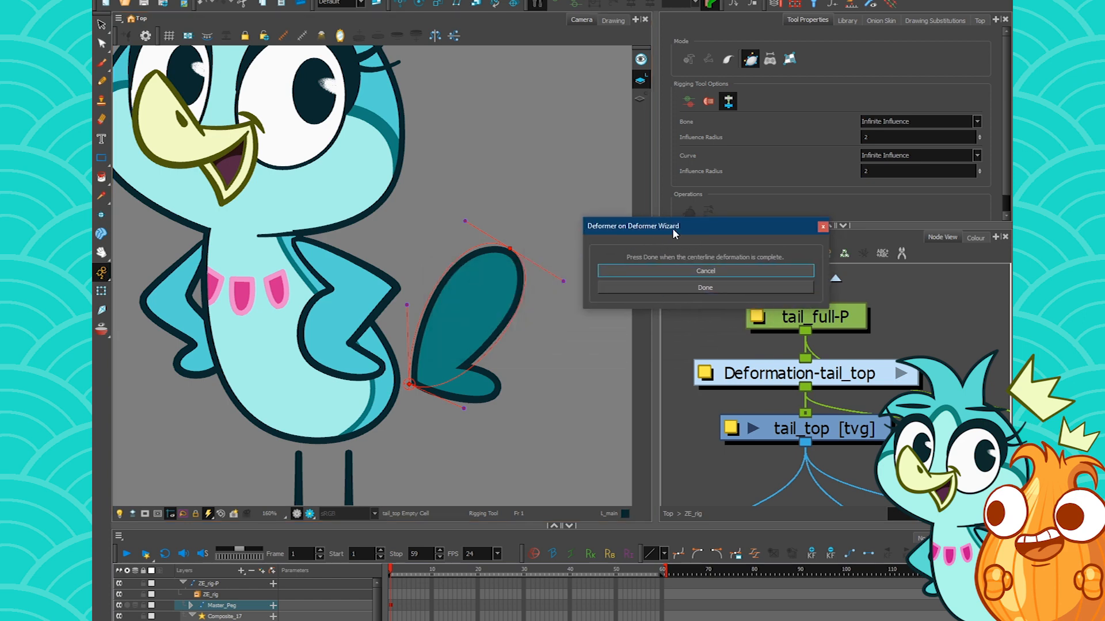
{"action": "left_click_drag", "start_coordinate": [405, 397], "coordinate": [443, 333]}
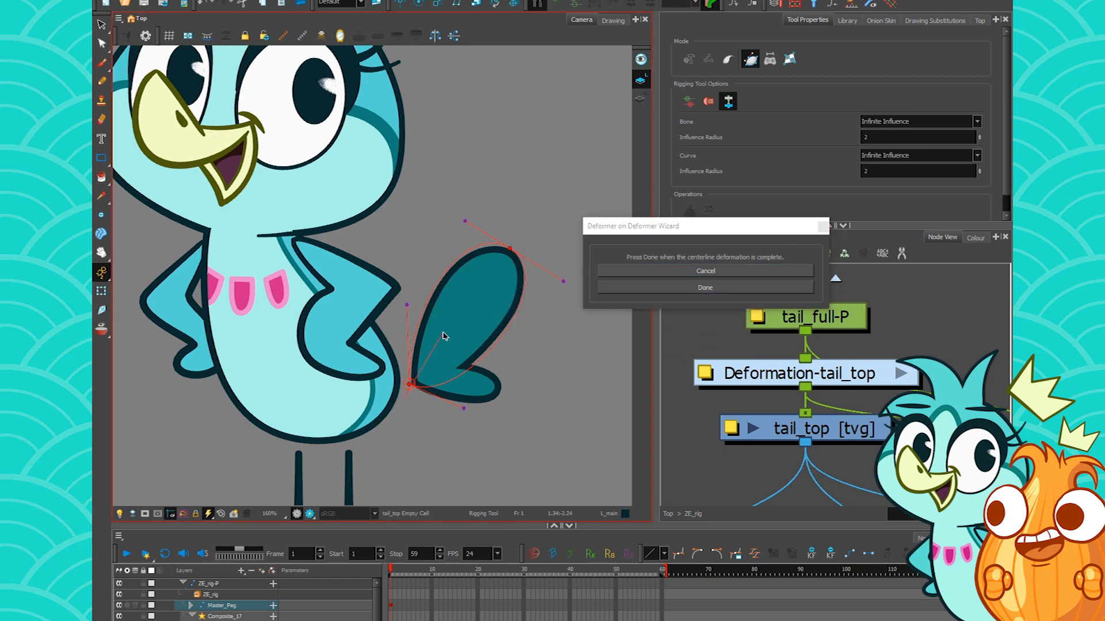
{"action": "left_click_drag", "start_coordinate": [541, 235], "coordinate": [472, 291]}
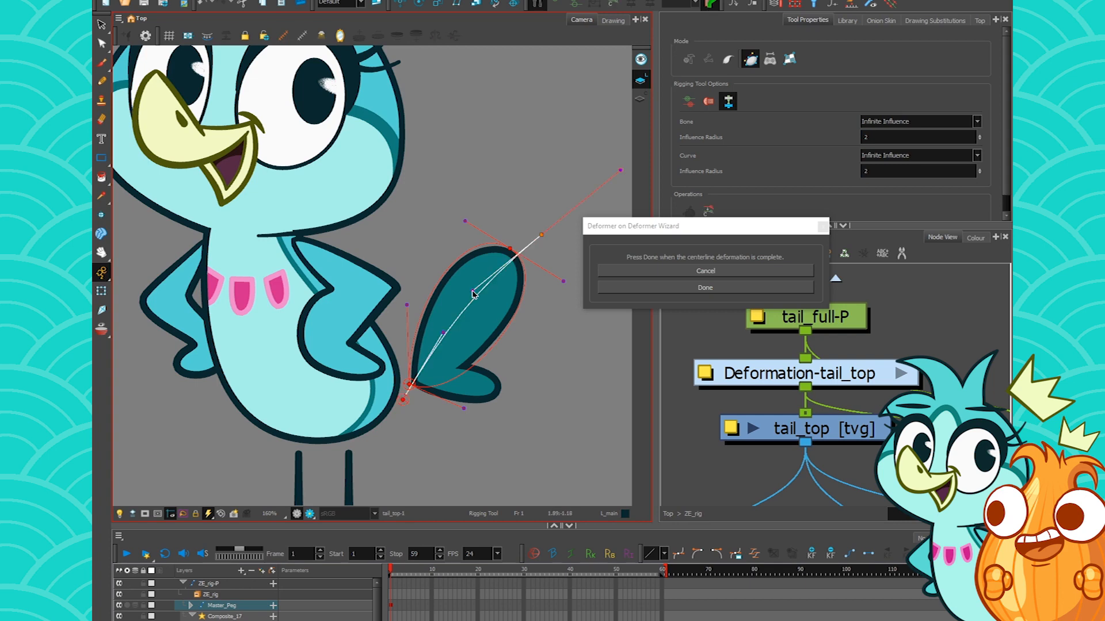
{"action": "left_click_drag", "start_coordinate": [541, 235], "coordinate": [530, 235]}
{"action": "left_click_drag", "start_coordinate": [461, 293], "coordinate": [479, 294]}
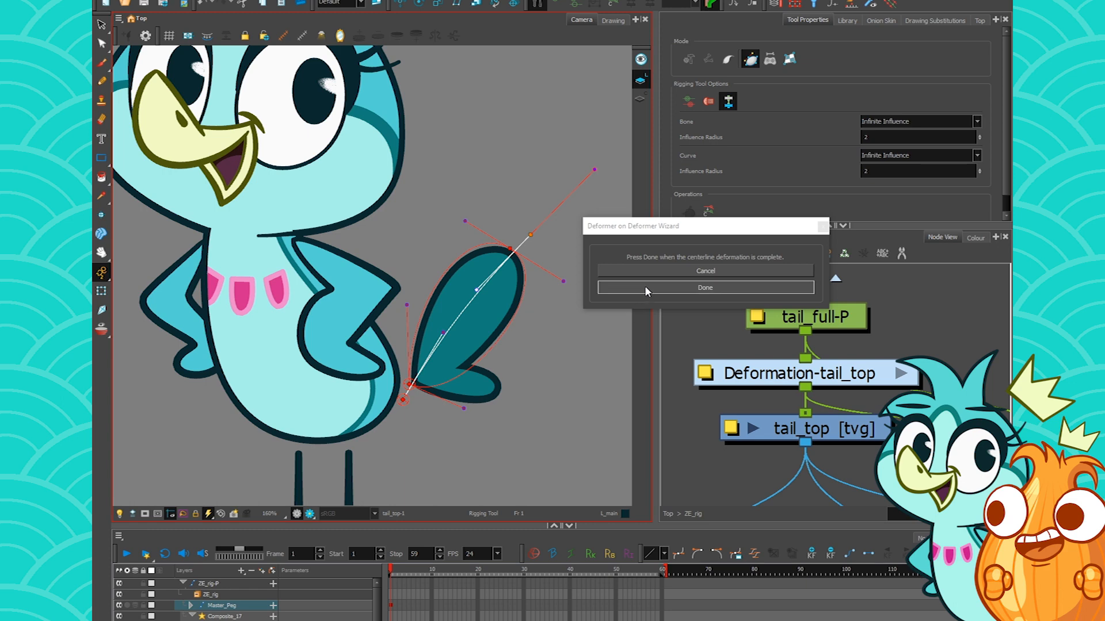
{"action": "left_click", "coordinate": [645, 285]}
Test the new deformer by moving the centerline's tip control with the Transform tool to bend the upper tail feather.
{"action": "scroll", "coordinate": [482, 358], "scroll_direction": "up", "scroll_amount": 2}
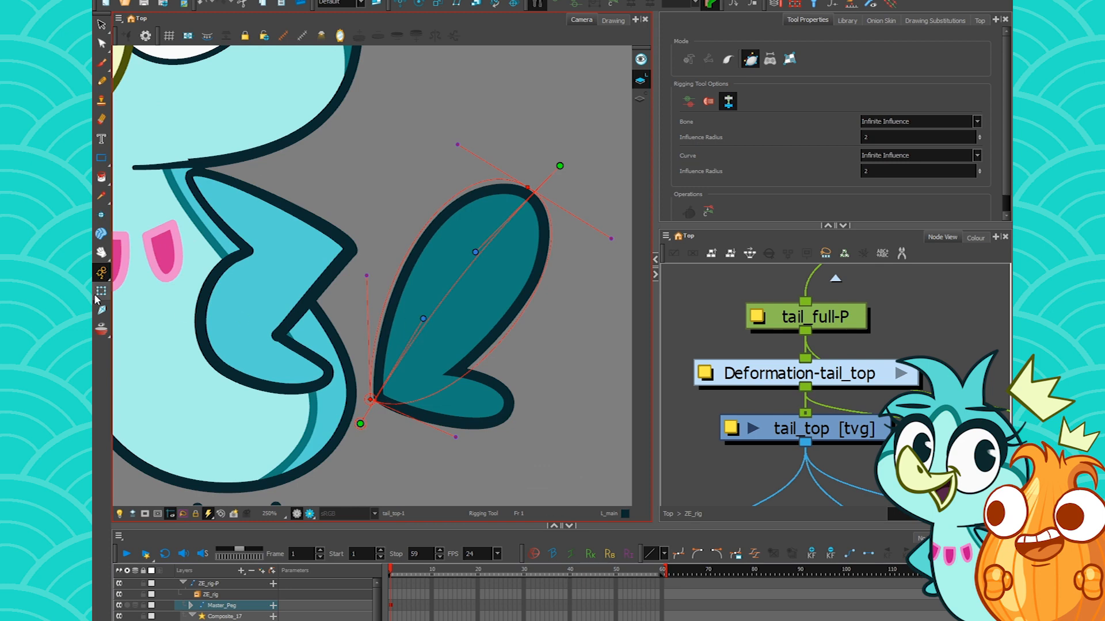
{"action": "left_click", "coordinate": [100, 291]}
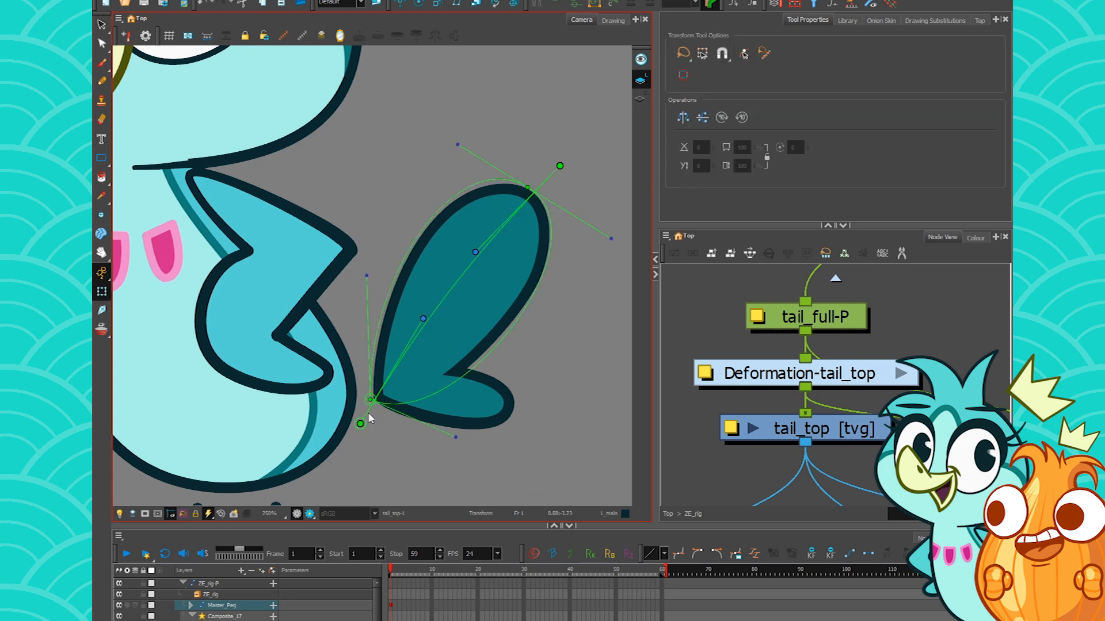
{"action": "scroll", "coordinate": [361, 423], "scroll_direction": "up", "scroll_amount": 6}
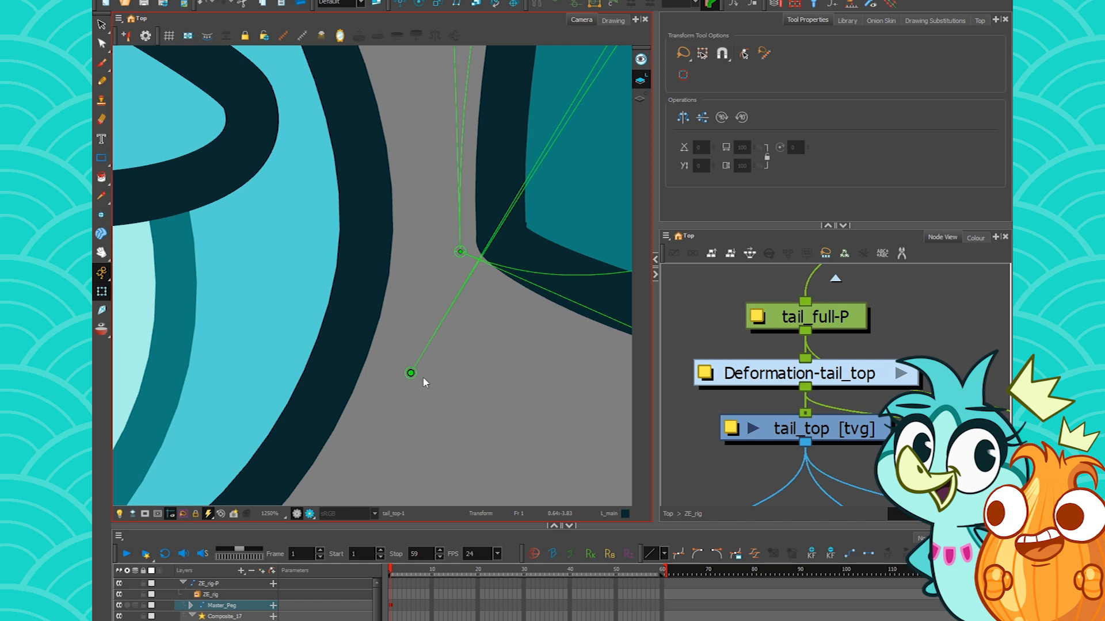
{"action": "scroll", "coordinate": [422, 376], "scroll_direction": "down", "scroll_amount": 8}
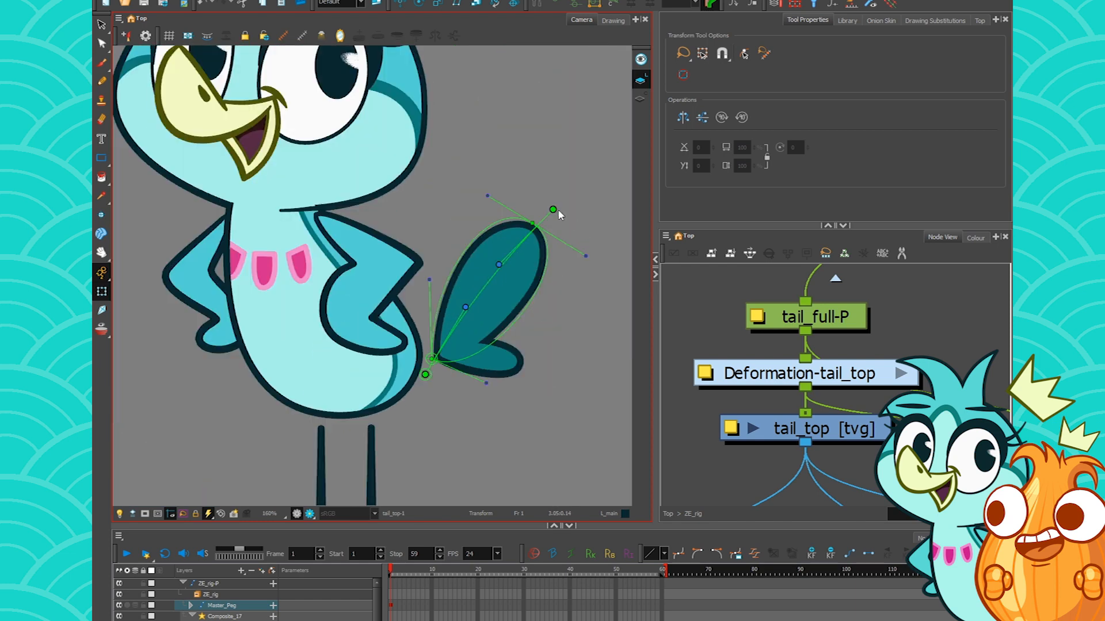
{"action": "left_click_drag", "start_coordinate": [552, 210], "coordinate": [567, 327]}
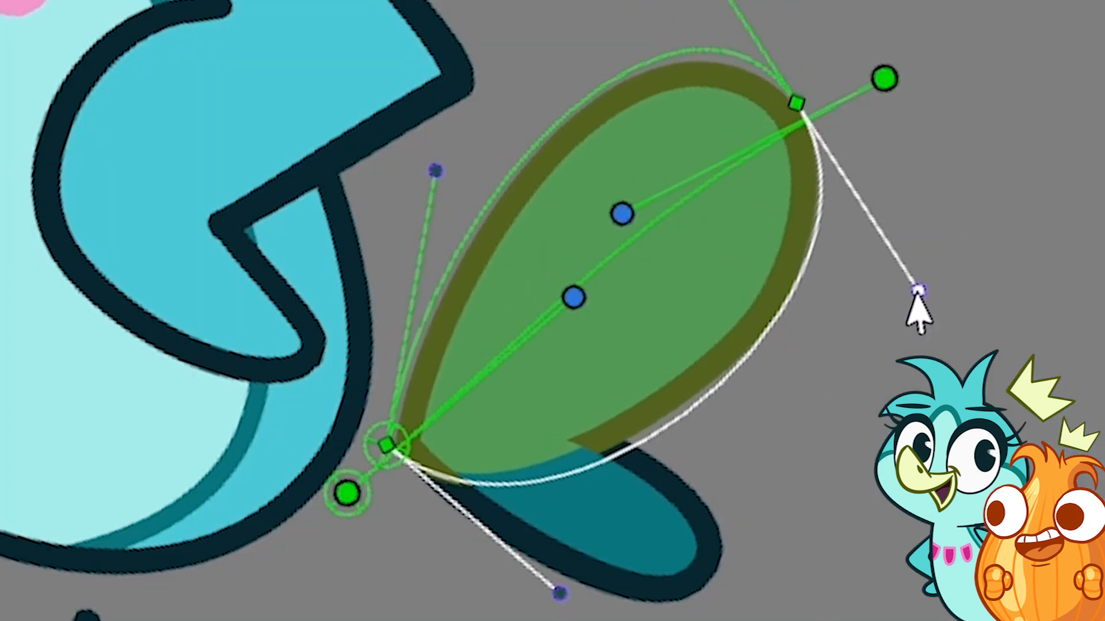
{"action": "left_click_drag", "start_coordinate": [885, 78], "coordinate": [947, 50]}
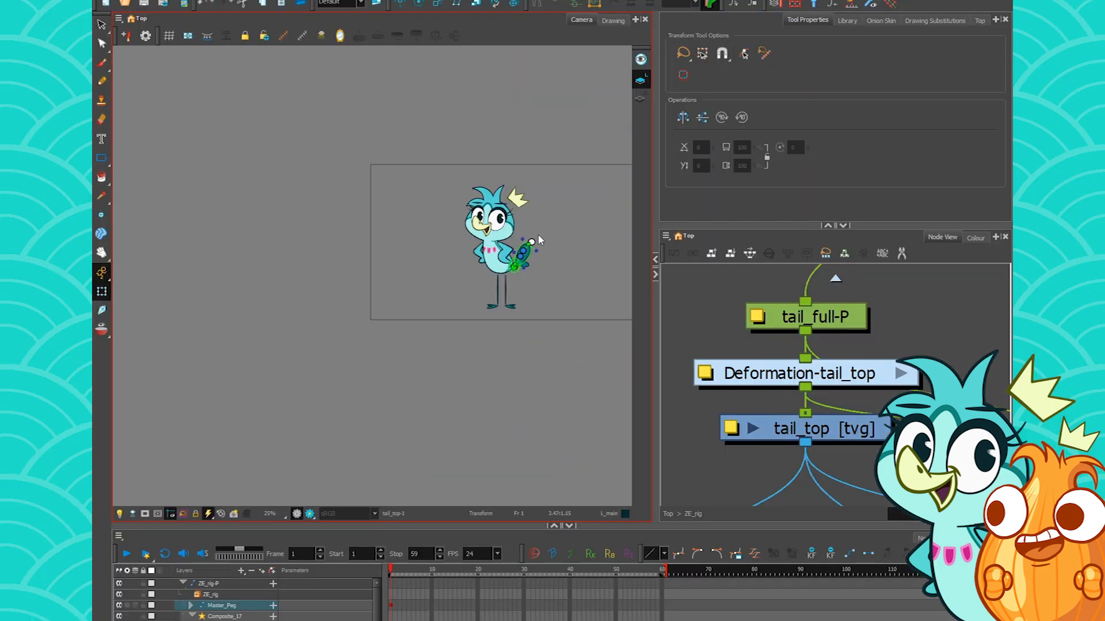
Stretch the feather diagonally upward far beyond the camera frame using the centerline's tip control.
{"action": "scroll", "coordinate": [537, 235], "scroll_direction": "up", "scroll_amount": 5}
{"action": "left_click_drag", "start_coordinate": [492, 279], "coordinate": [636, 72]}
{"action": "scroll", "coordinate": [532, 178], "scroll_direction": "down", "scroll_amount": 2}
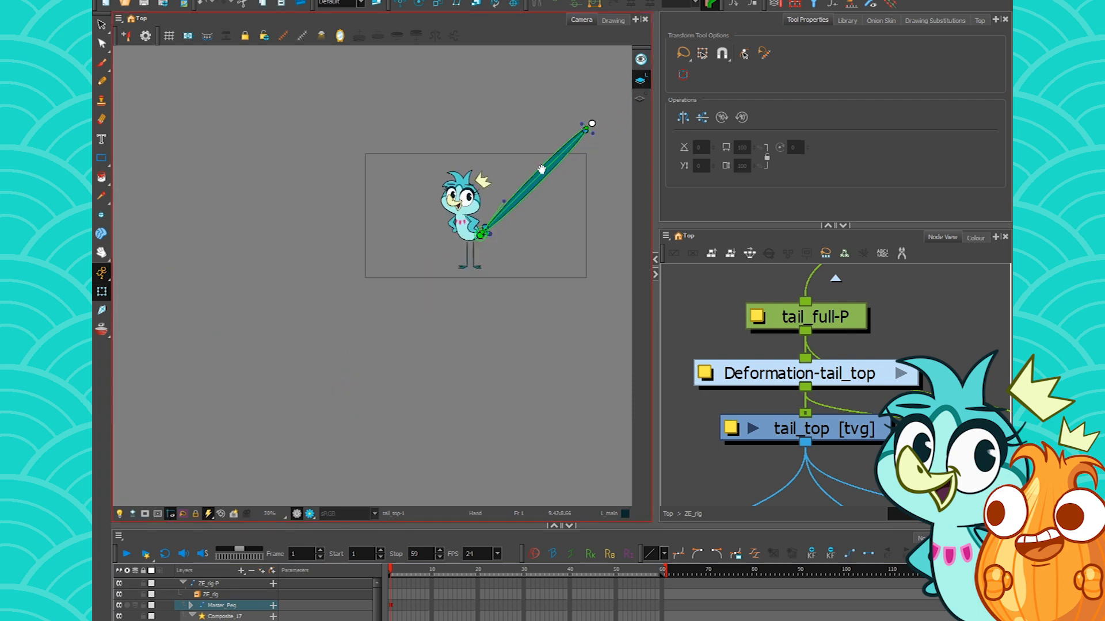
Exaggerate the upper tail feather's stretch and bend by pulling the centerline's tip control and handles far across the view.
{"action": "left_click_drag", "start_coordinate": [541, 167], "coordinate": [414, 272]}
{"action": "left_click_drag", "start_coordinate": [461, 229], "coordinate": [609, 23]}
{"action": "left_click_drag", "start_coordinate": [558, 161], "coordinate": [404, 346]}
{"action": "left_click_drag", "start_coordinate": [450, 222], "coordinate": [549, 302]}
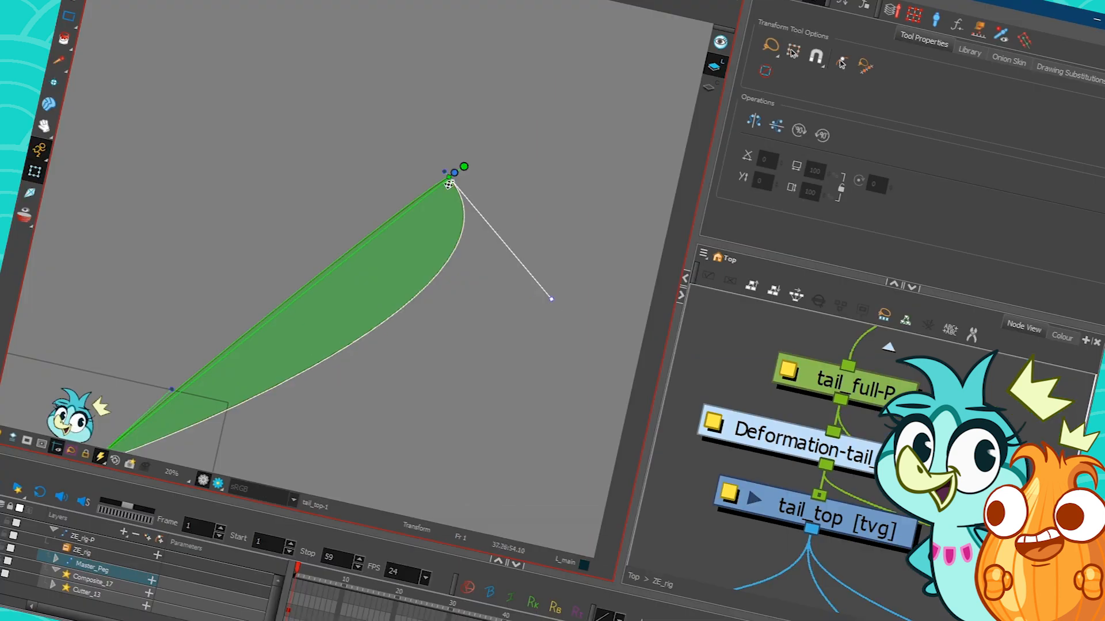
{"action": "left_click_drag", "start_coordinate": [444, 171], "coordinate": [312, 84]}
{"action": "left_click_drag", "start_coordinate": [295, 337], "coordinate": [383, 235]}
Undo the test stretches of the upper tail feather.
{"action": "key", "text": "ctrl+z"}
{"action": "key", "text": "ctrl+z"}
{"action": "key", "text": "ctrl+z"}
{"action": "key", "text": "ctrl+z"}
{"action": "key", "text": "ctrl+z"}
{"action": "key", "text": "ctrl+z"}
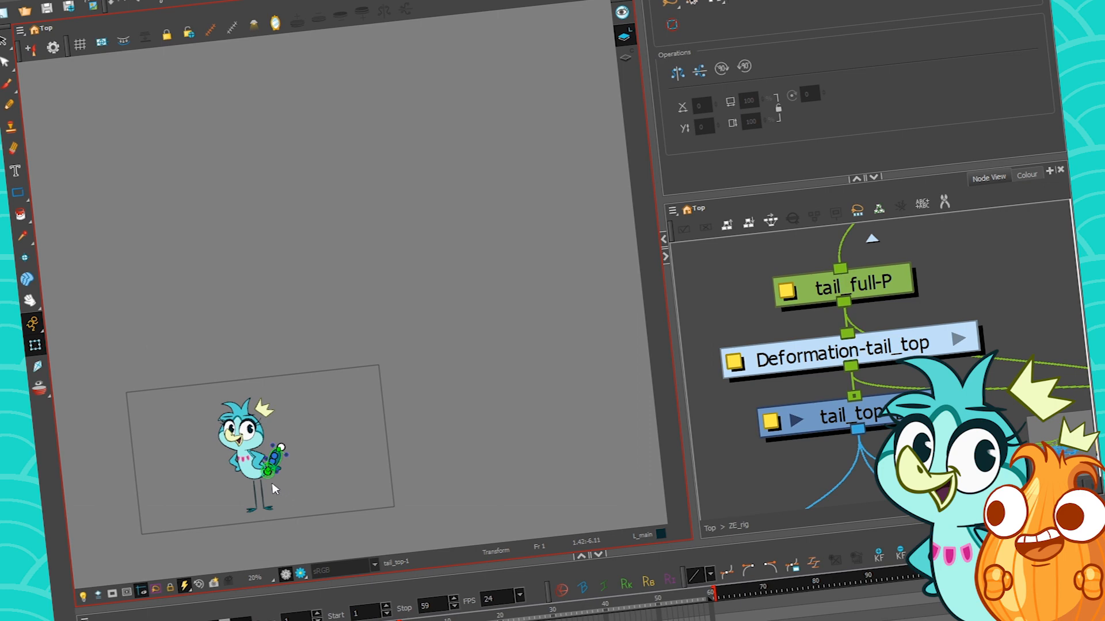
Examine how the tail's deformer controls display while the head artwork and other nodes of the rig are selected.
{"action": "scroll", "coordinate": [289, 426], "scroll_direction": "up", "scroll_amount": 2}
{"action": "left_click", "coordinate": [314, 329]}
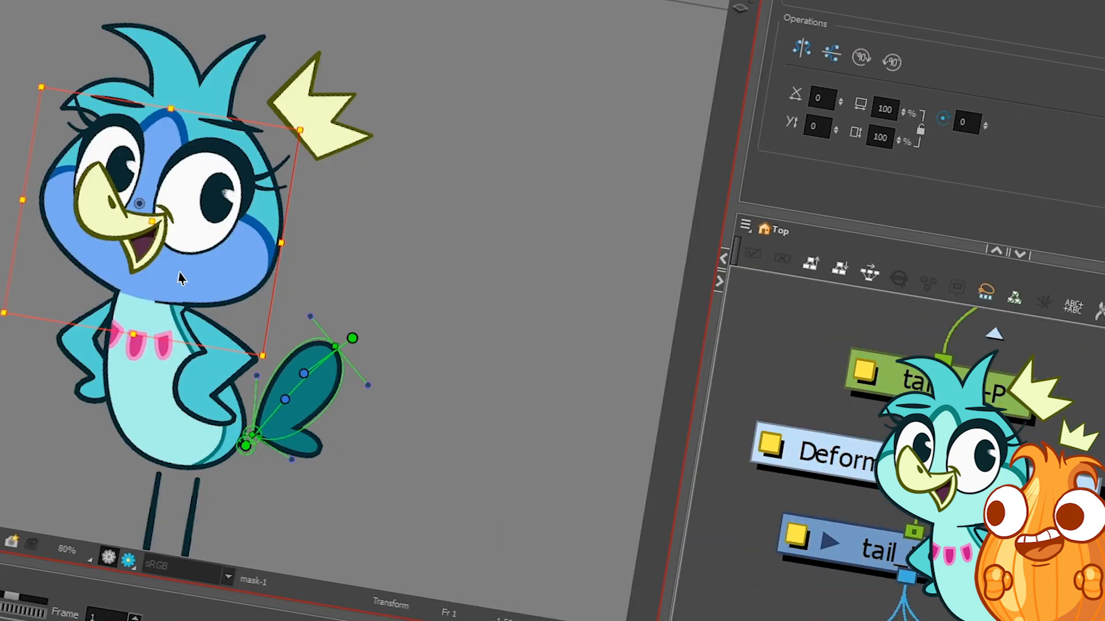
{"action": "left_click", "coordinate": [866, 467]}
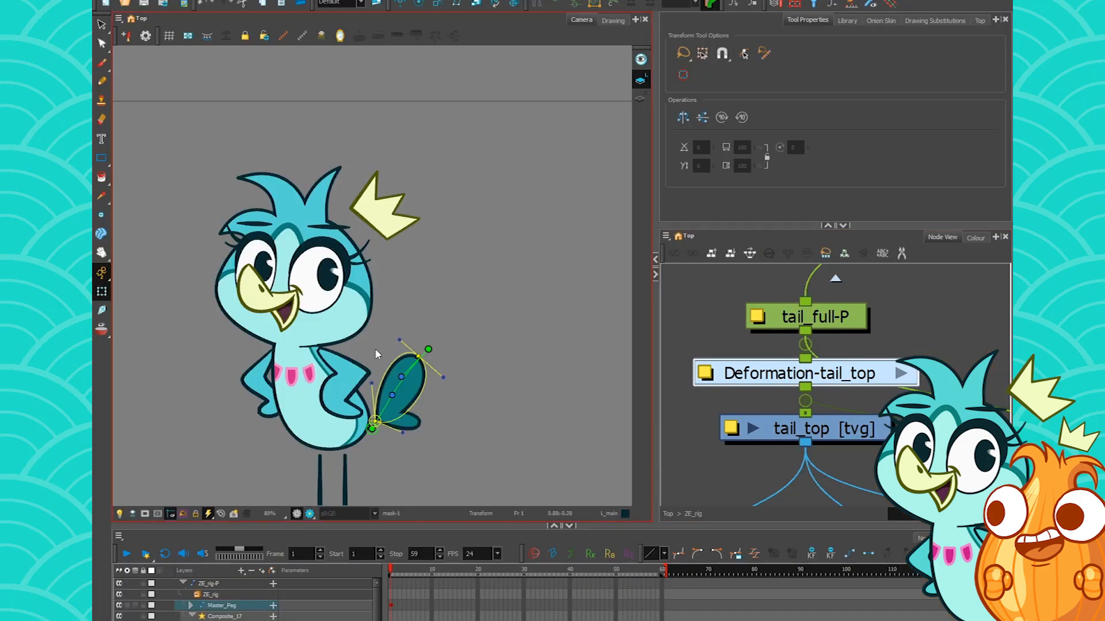
{"action": "left_click", "coordinate": [327, 337]}
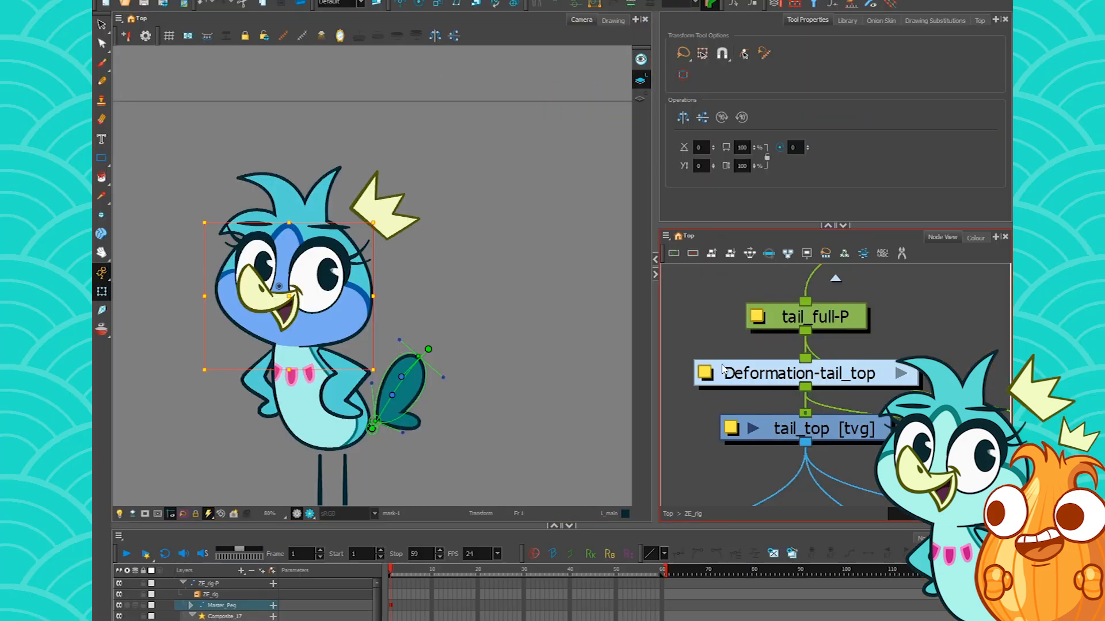
{"action": "key", "text": "o"}
{"action": "scroll", "coordinate": [772, 341], "scroll_direction": "up", "scroll_amount": 3}
{"action": "scroll", "coordinate": [772, 341], "scroll_direction": "down", "scroll_amount": 8}
{"action": "scroll", "coordinate": [789, 355], "scroll_direction": "down", "scroll_amount": 5}
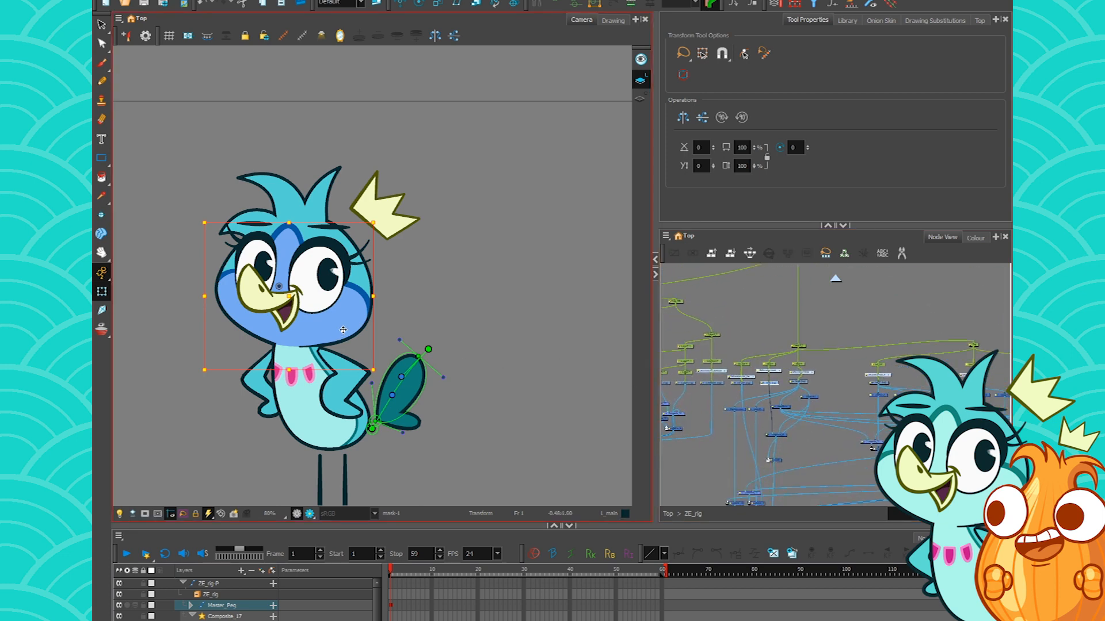
Locate the centerline controller inside the mcDeformation-tail_top-G group, spread its nodes apart for inspection and return to the ZE_rig level.
{"action": "left_click", "coordinate": [429, 350]}
{"action": "key", "text": "o"}
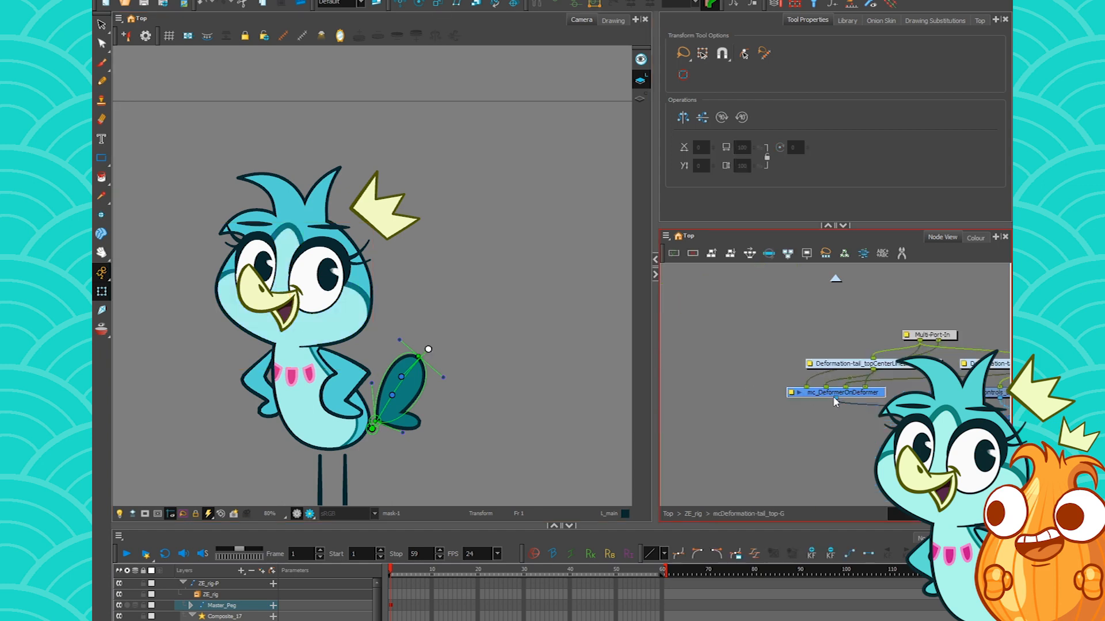
{"action": "left_click_drag", "start_coordinate": [830, 406], "coordinate": [696, 432]}
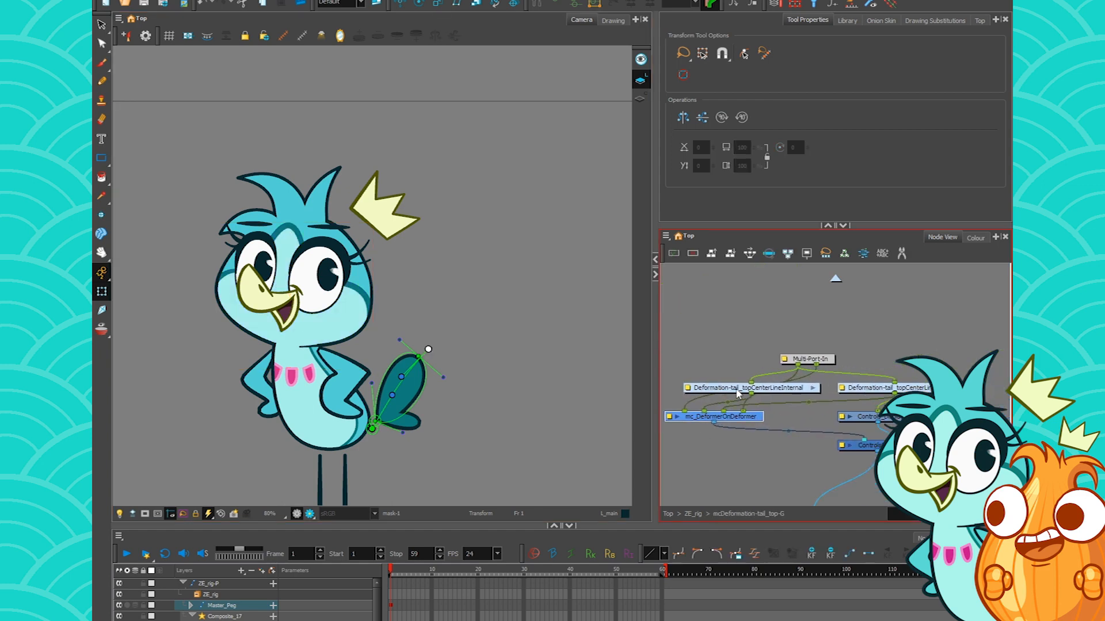
{"action": "left_click_drag", "start_coordinate": [808, 359], "coordinate": [812, 311]}
{"action": "left_click_drag", "start_coordinate": [779, 393], "coordinate": [744, 355]}
{"action": "left_click_drag", "start_coordinate": [771, 418], "coordinate": [800, 403]}
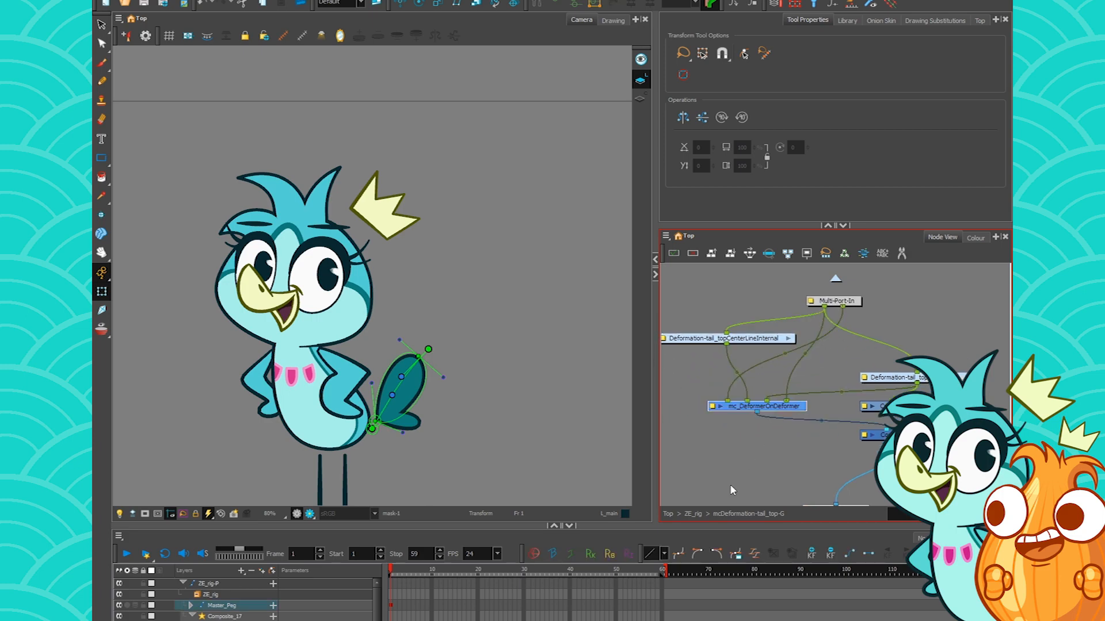
{"action": "left_click", "coordinate": [701, 516]}
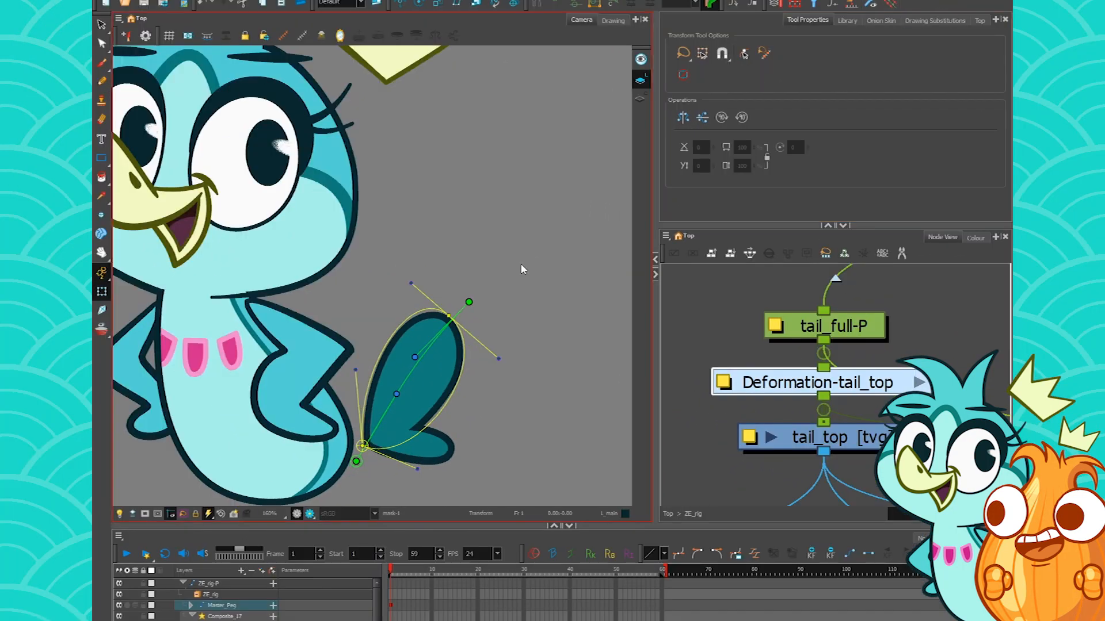
Add a second centerline deformer with Create Deformer on Deformer, crossing the upper tail feather from the wing's edge to beyond its far side.
{"action": "scroll", "coordinate": [459, 360], "scroll_direction": "up", "scroll_amount": 2}
{"action": "left_click_drag", "start_coordinate": [465, 360], "coordinate": [497, 233]}
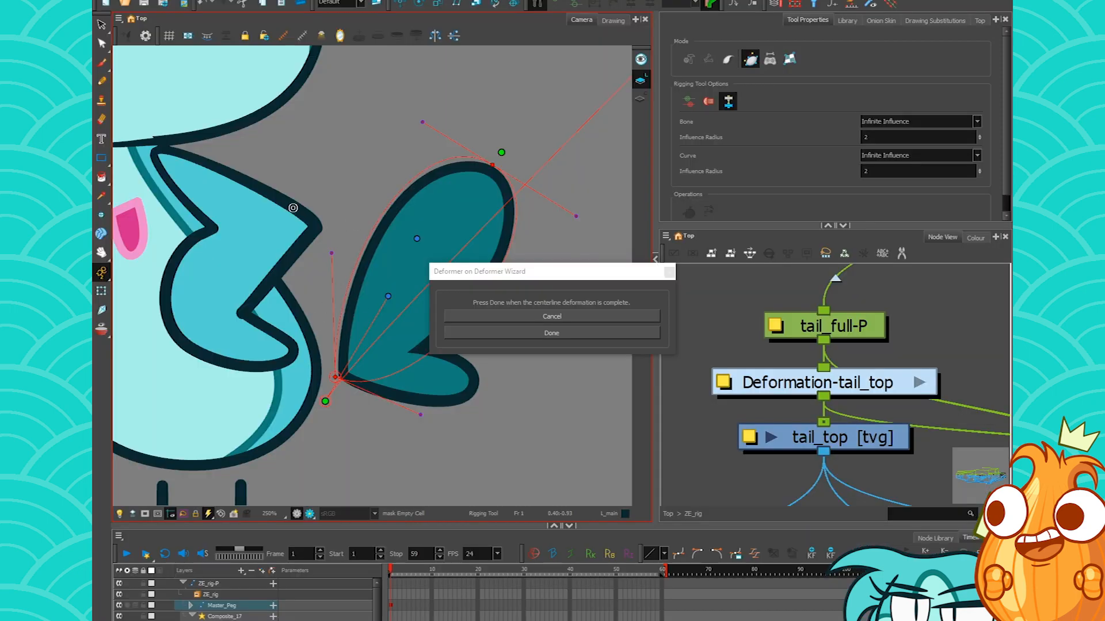
{"action": "left_click_drag", "start_coordinate": [484, 265], "coordinate": [484, 422]}
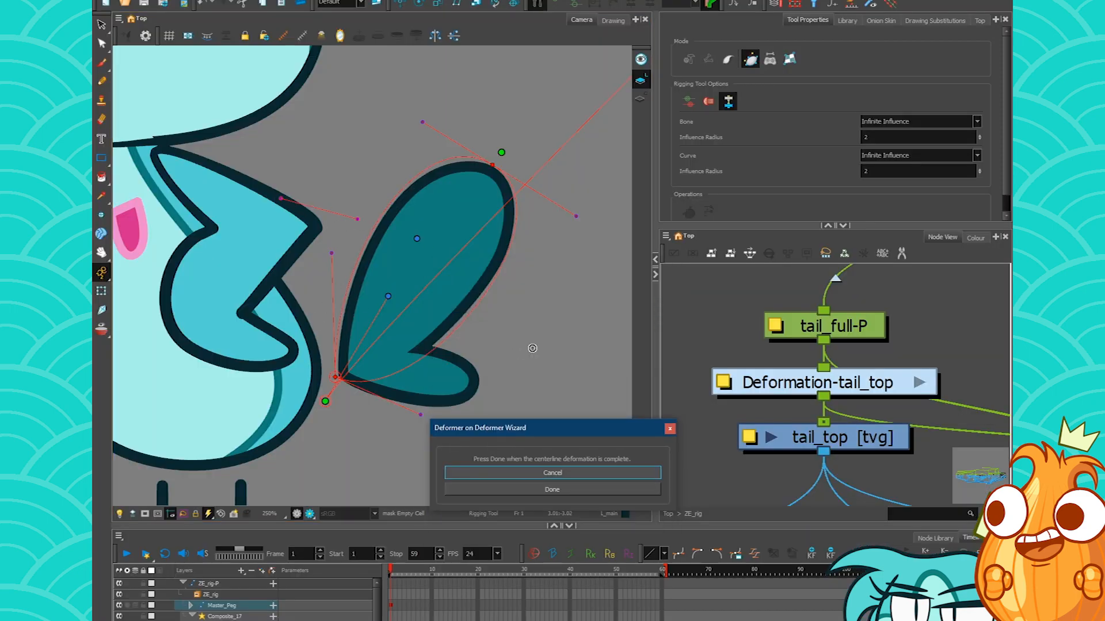
{"action": "left_click", "coordinate": [103, 293]}
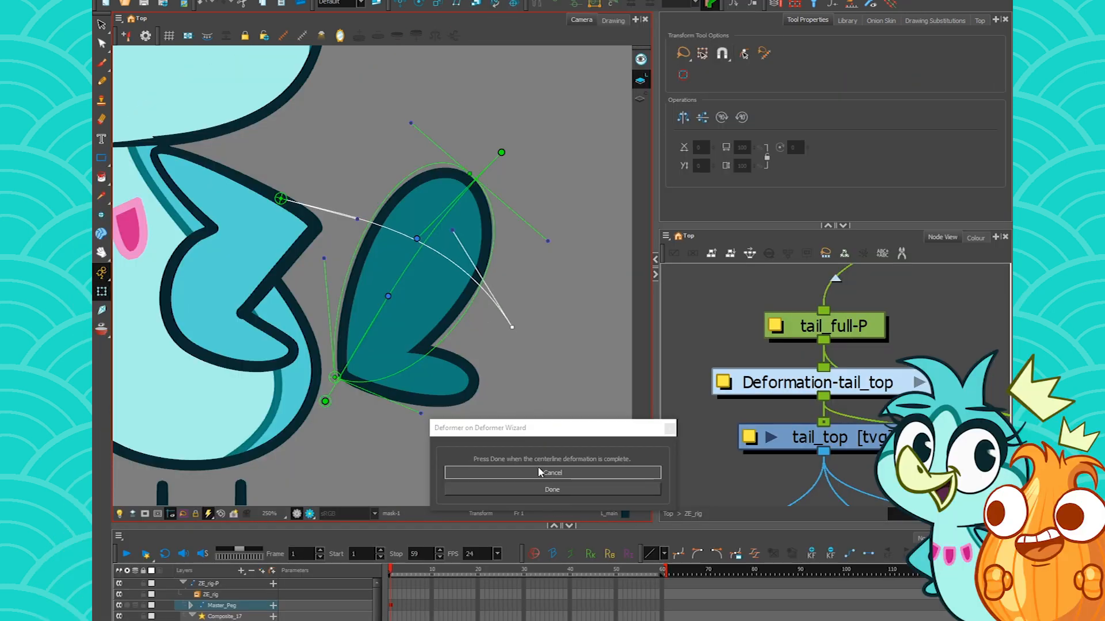
{"action": "left_click", "coordinate": [540, 475]}
Test both centerline deformers together by moving their end controls and handles to stretch and bend the upper tail feather.
{"action": "mouse_move", "coordinate": [513, 325]}
{"action": "left_mouse_down"}
{"action": "mouse_move", "coordinate": [446, 299]}
{"action": "mouse_move", "coordinate": [439, 240]}
{"action": "mouse_move", "coordinate": [335, 268]}
{"action": "mouse_move", "coordinate": [345, 246]}
{"action": "mouse_move", "coordinate": [296, 185]}
{"action": "mouse_move", "coordinate": [239, 284]}
{"action": "mouse_move", "coordinate": [363, 307]}
{"action": "mouse_move", "coordinate": [493, 299]}
{"action": "mouse_move", "coordinate": [525, 310]}
{"action": "mouse_move", "coordinate": [520, 333]}
{"action": "mouse_move", "coordinate": [564, 349]}
{"action": "mouse_move", "coordinate": [503, 175]}
{"action": "mouse_move", "coordinate": [582, 195]}
{"action": "mouse_move", "coordinate": [531, 114]}
{"action": "left_mouse_up"}
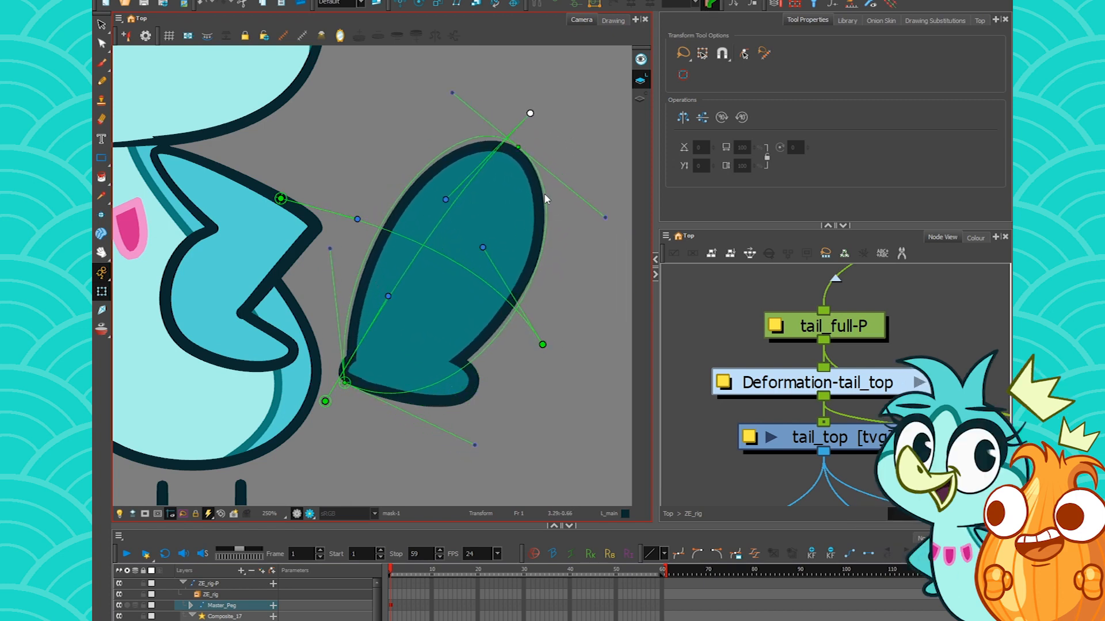
{"action": "left_click_drag", "start_coordinate": [445, 199], "coordinate": [463, 217]}
{"action": "mouse_move", "coordinate": [543, 344]}
{"action": "left_mouse_down"}
{"action": "mouse_move", "coordinate": [507, 337]}
{"action": "mouse_move", "coordinate": [518, 326]}
{"action": "mouse_move", "coordinate": [501, 328]}
{"action": "mouse_move", "coordinate": [507, 320]}
{"action": "mouse_move", "coordinate": [506, 333]}
{"action": "mouse_move", "coordinate": [501, 320]}
{"action": "mouse_move", "coordinate": [511, 328]}
{"action": "left_mouse_up"}
{"action": "left_click_drag", "start_coordinate": [390, 297], "coordinate": [394, 275]}
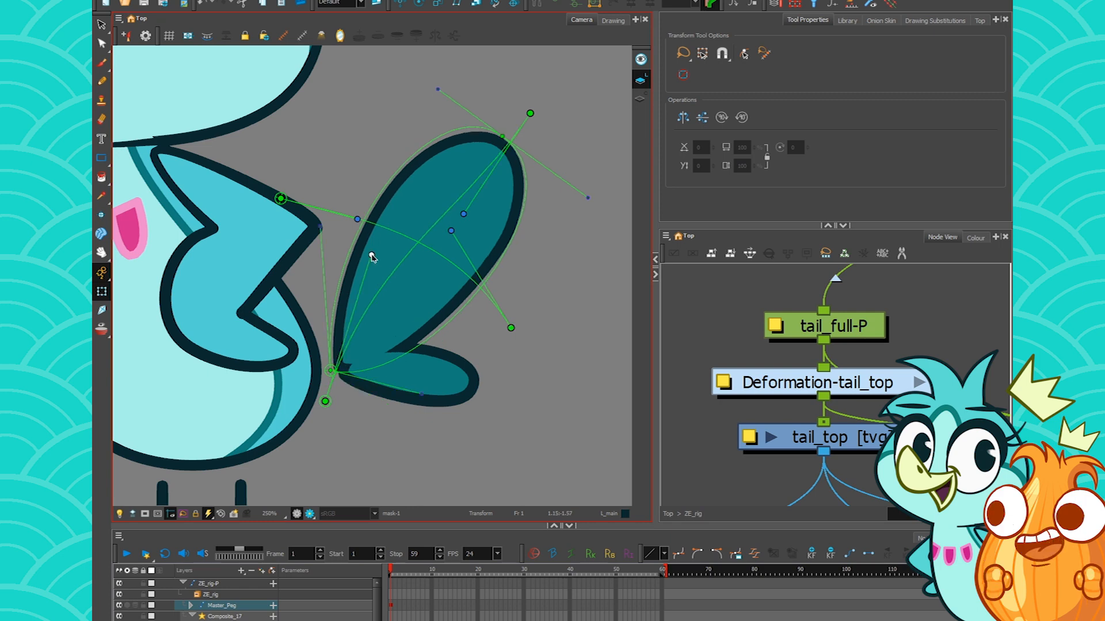
{"action": "left_click_drag", "start_coordinate": [463, 214], "coordinate": [490, 245]}
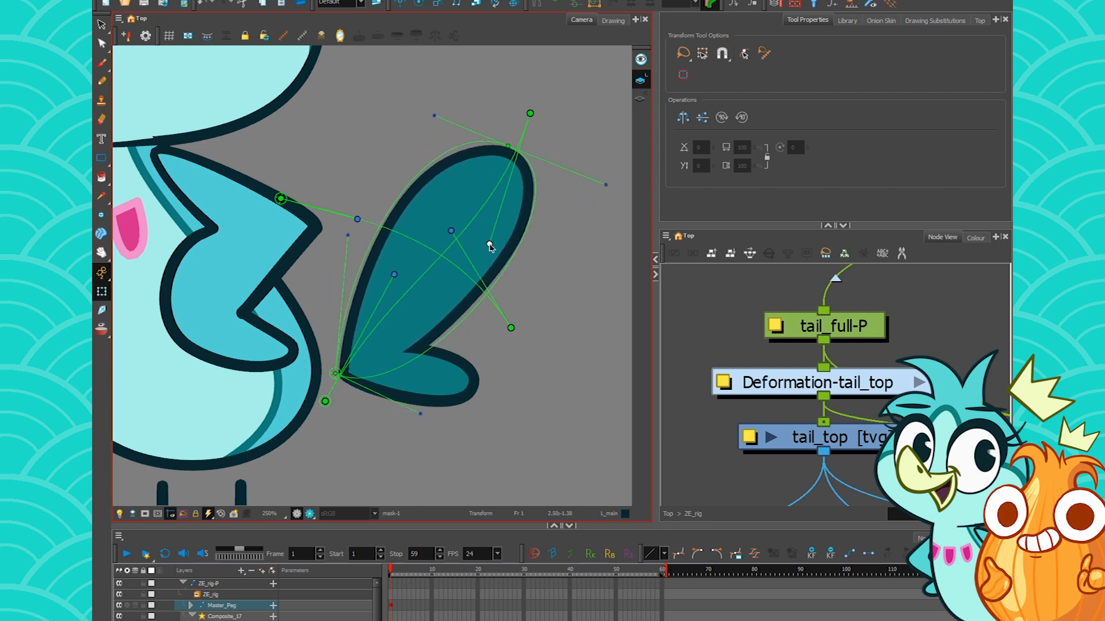
{"action": "mouse_move", "coordinate": [511, 328]}
{"action": "left_mouse_down"}
{"action": "mouse_move", "coordinate": [518, 308]}
{"action": "mouse_move", "coordinate": [501, 328]}
{"action": "mouse_move", "coordinate": [517, 331]}
{"action": "left_mouse_up"}
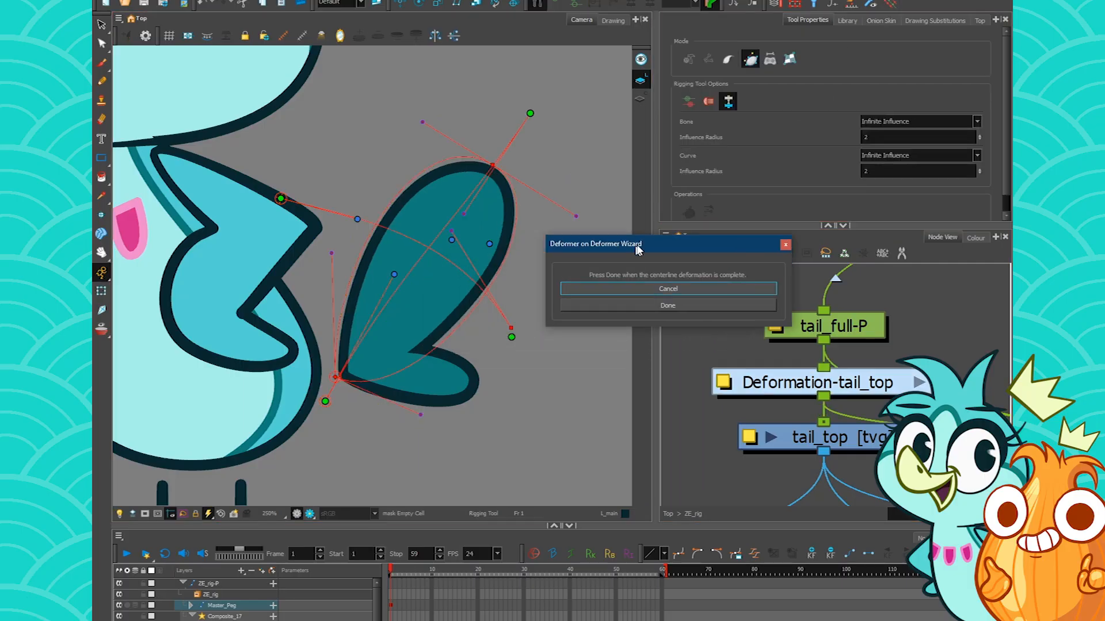
Add a third short centerline deformer from above the feather's outer edge into its middle and test it with the Transform tool.
{"action": "left_click_drag", "start_coordinate": [638, 248], "coordinate": [641, 246]}
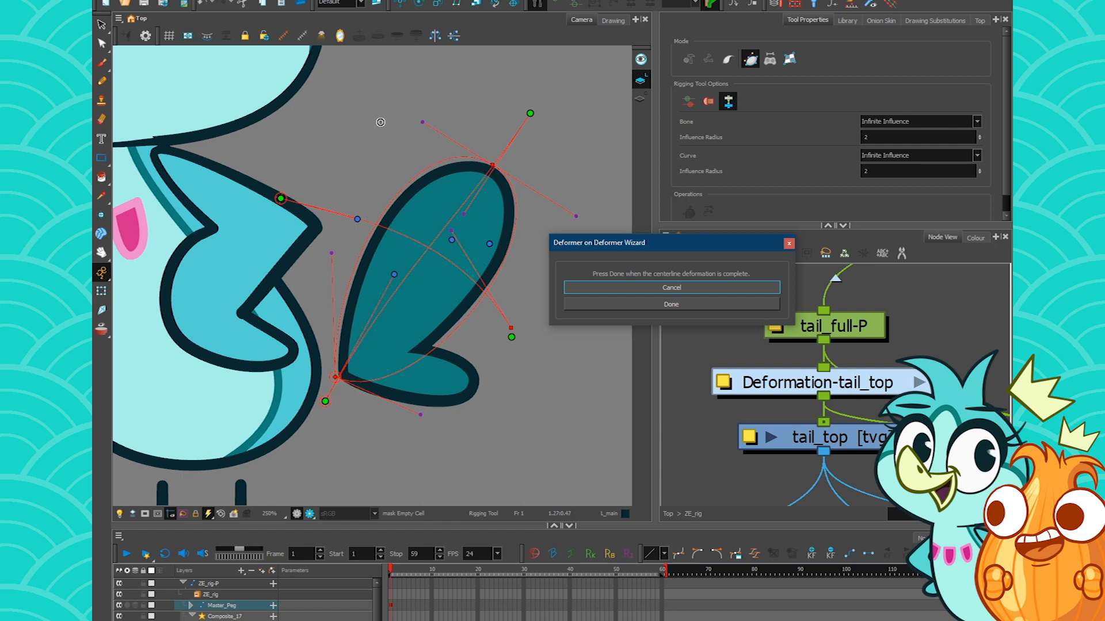
{"action": "left_click_drag", "start_coordinate": [381, 122], "coordinate": [391, 157]}
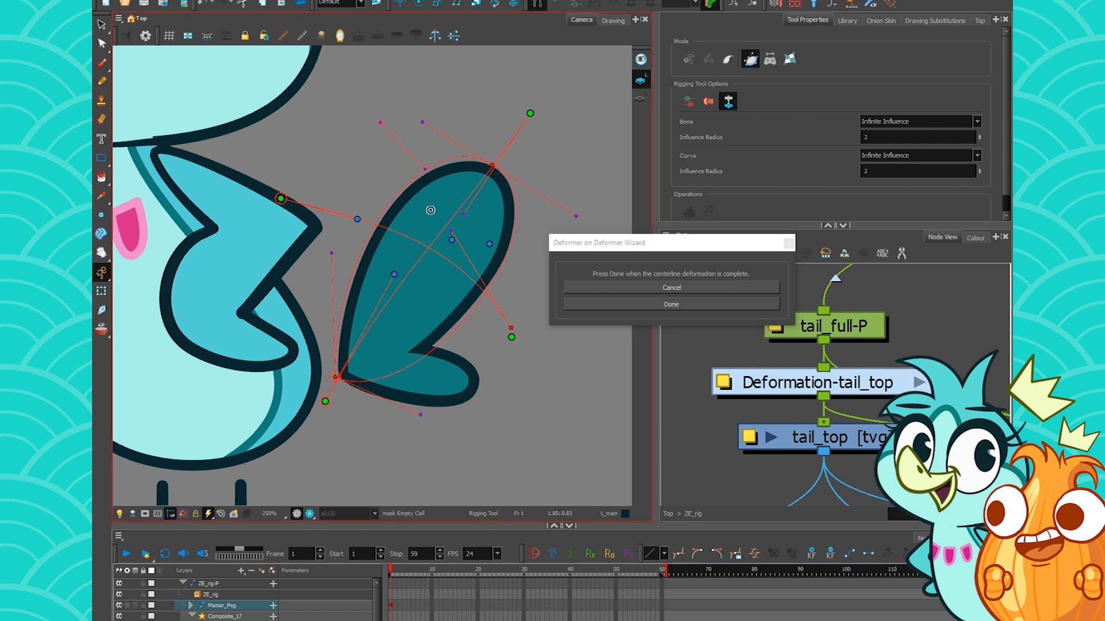
{"action": "left_click_drag", "start_coordinate": [441, 190], "coordinate": [422, 138]}
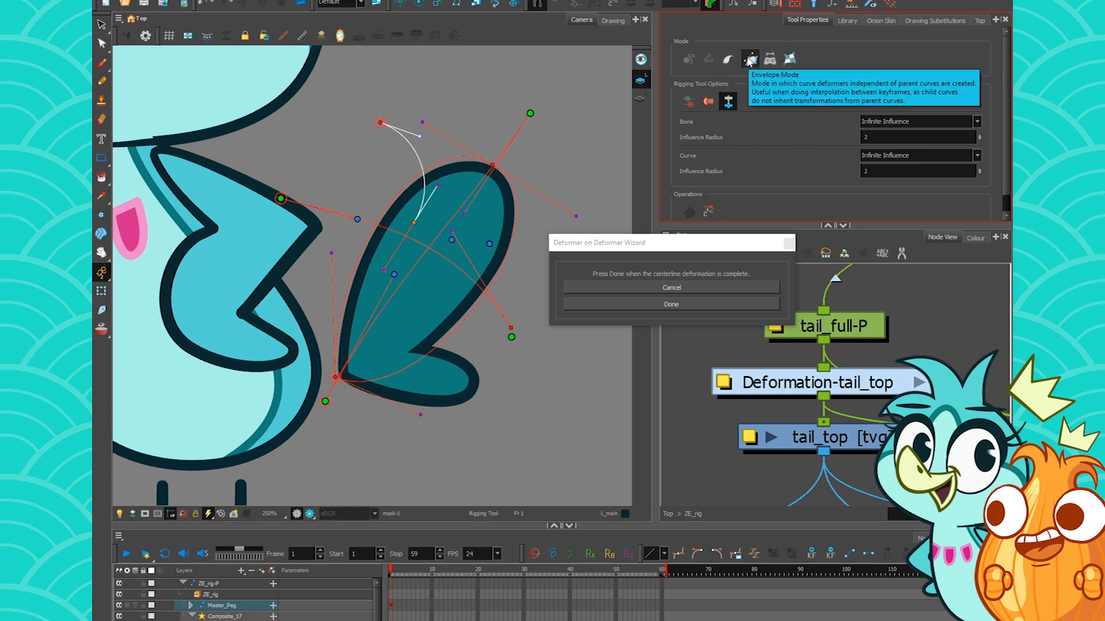
{"action": "left_click", "coordinate": [640, 304]}
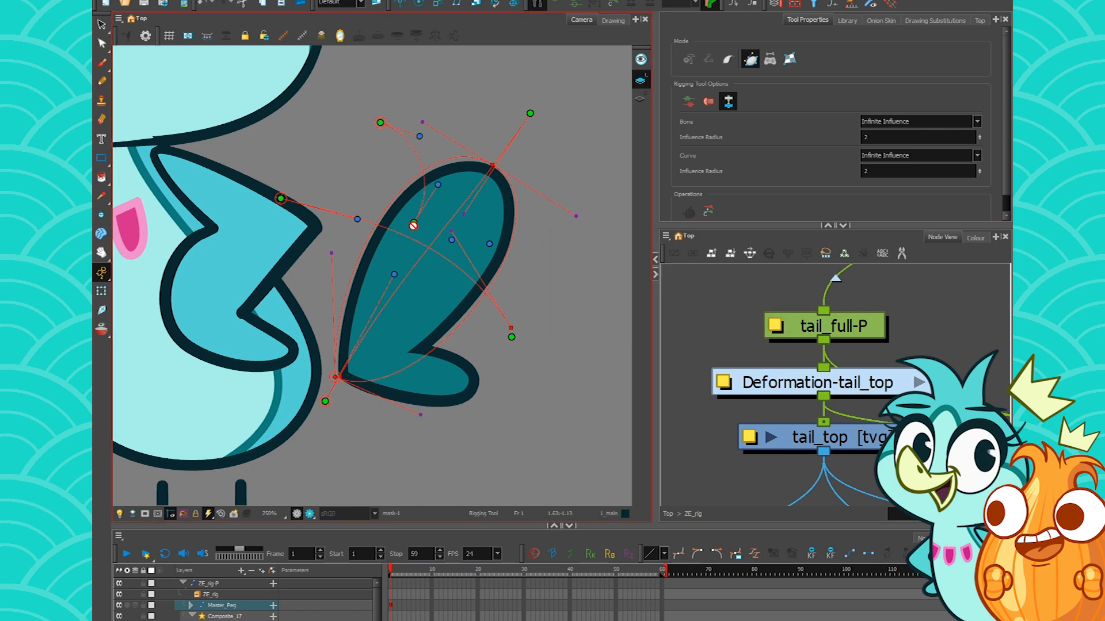
{"action": "key", "text": "shift+t"}
{"action": "mouse_move", "coordinate": [414, 220]}
{"action": "left_mouse_down"}
{"action": "mouse_move", "coordinate": [370, 140]}
{"action": "mouse_move", "coordinate": [313, 106]}
{"action": "mouse_move", "coordinate": [261, 94]}
{"action": "mouse_move", "coordinate": [399, 202]}
{"action": "mouse_move", "coordinate": [512, 374]}
{"action": "mouse_move", "coordinate": [407, 261]}
{"action": "mouse_move", "coordinate": [421, 165]}
{"action": "mouse_move", "coordinate": [414, 222]}
{"action": "left_mouse_up"}
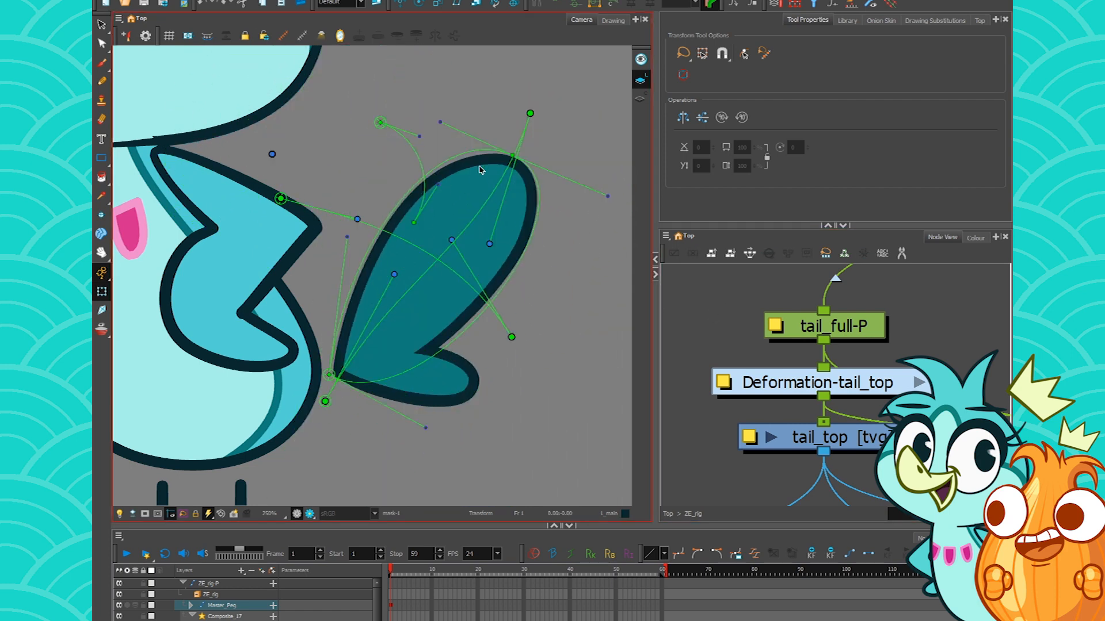
Try Create Deformer on Deformer on Deformation-tail_top, completing the wizard without drawing a centerline.
{"action": "left_click", "coordinate": [802, 377]}
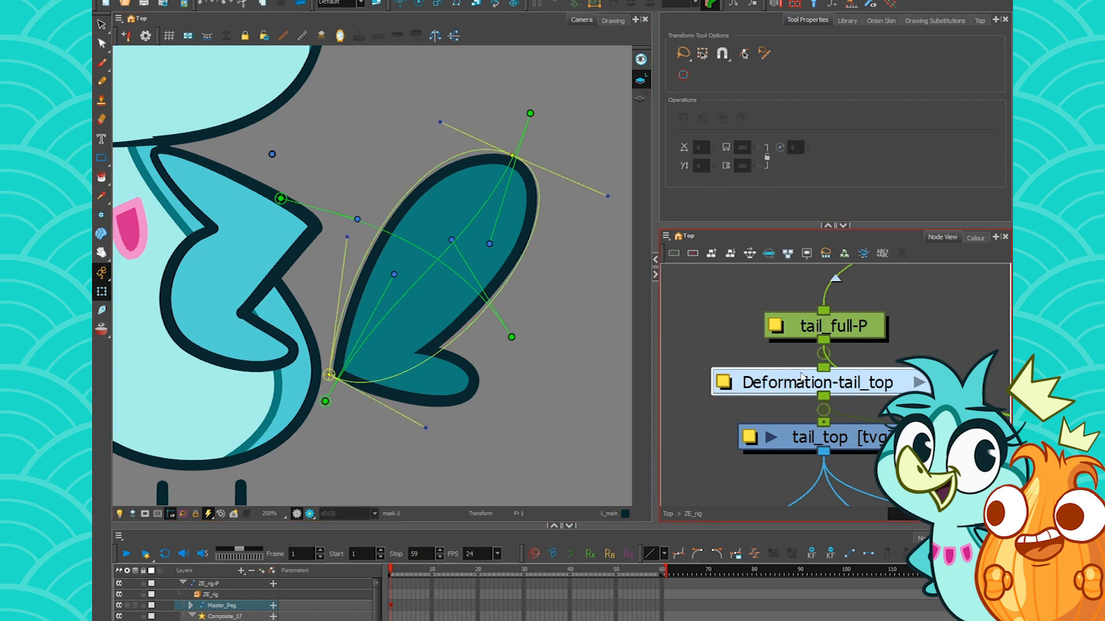
{"action": "left_click", "coordinate": [892, 4]}
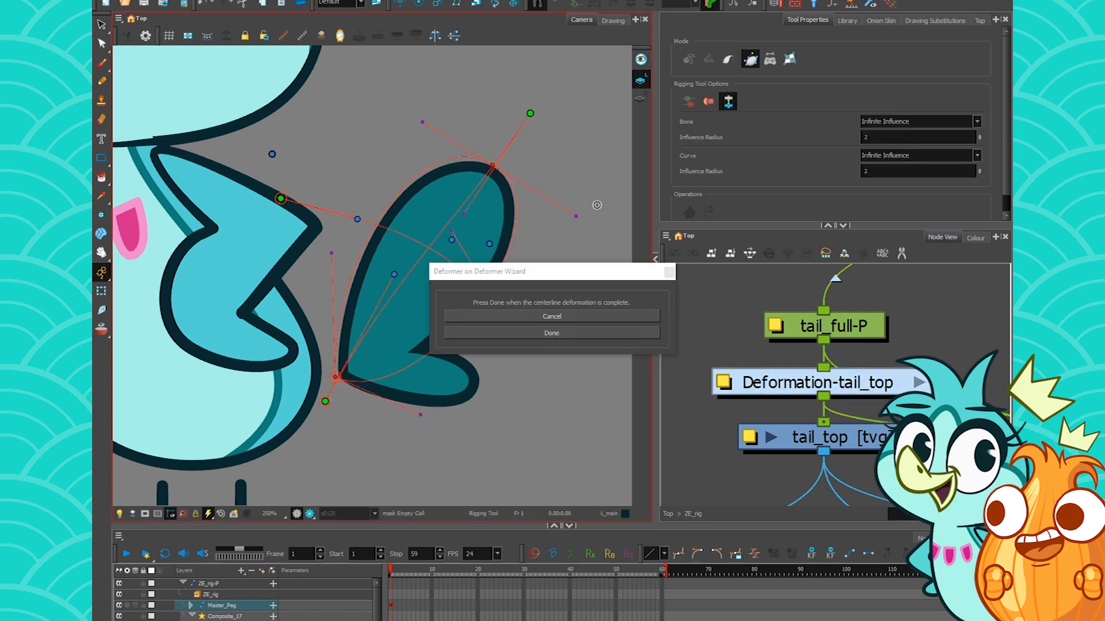
{"action": "left_click", "coordinate": [630, 334]}
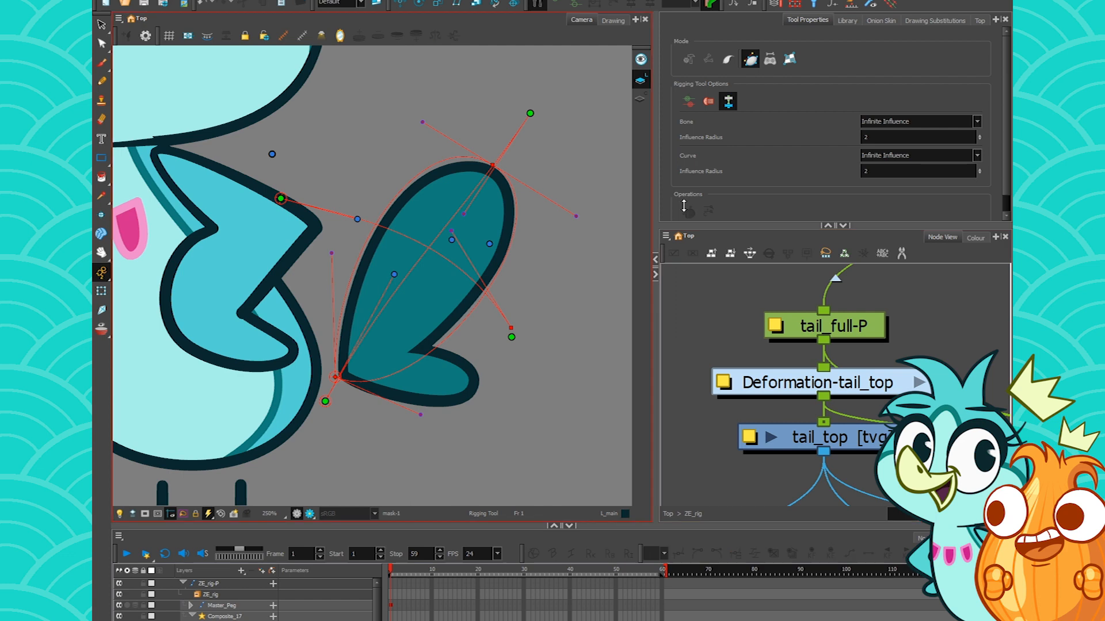
Try Create Deformer on Deformer with a bone chain drawn across the upper tail feather as the controlling deformation.
{"action": "left_click", "coordinate": [890, 4]}
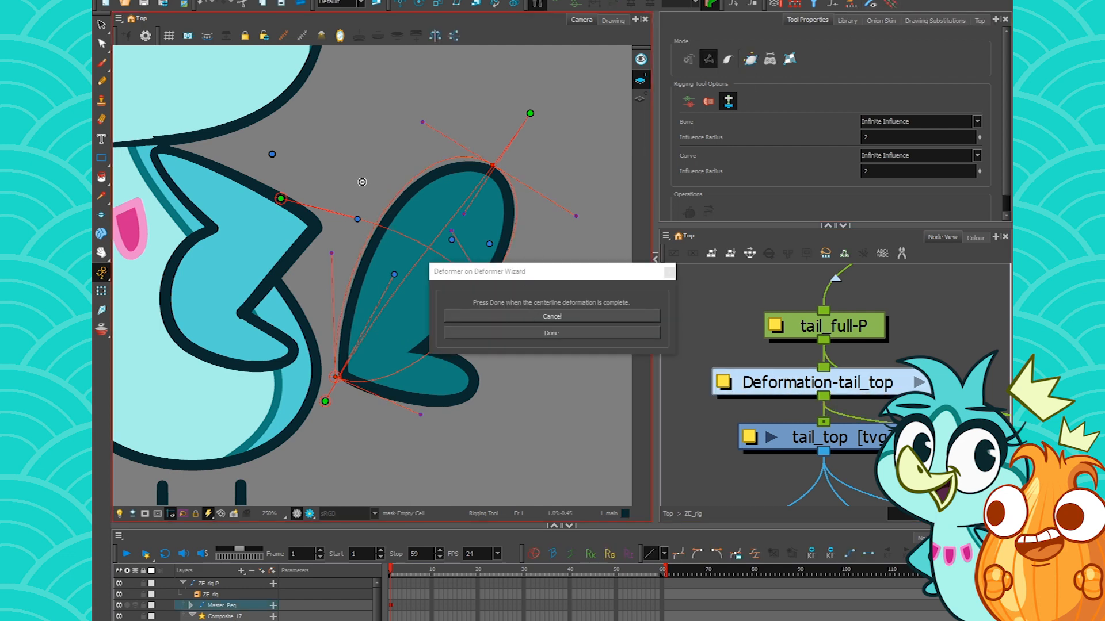
{"action": "left_click", "coordinate": [350, 251]}
{"action": "left_click", "coordinate": [442, 187]}
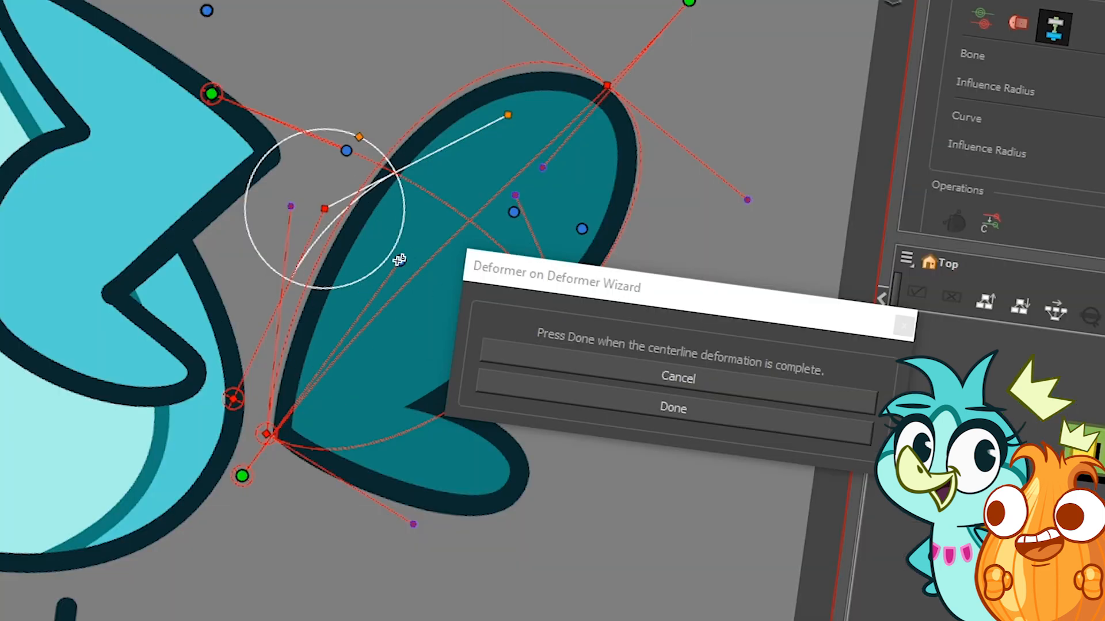
{"action": "left_click", "coordinate": [615, 410]}
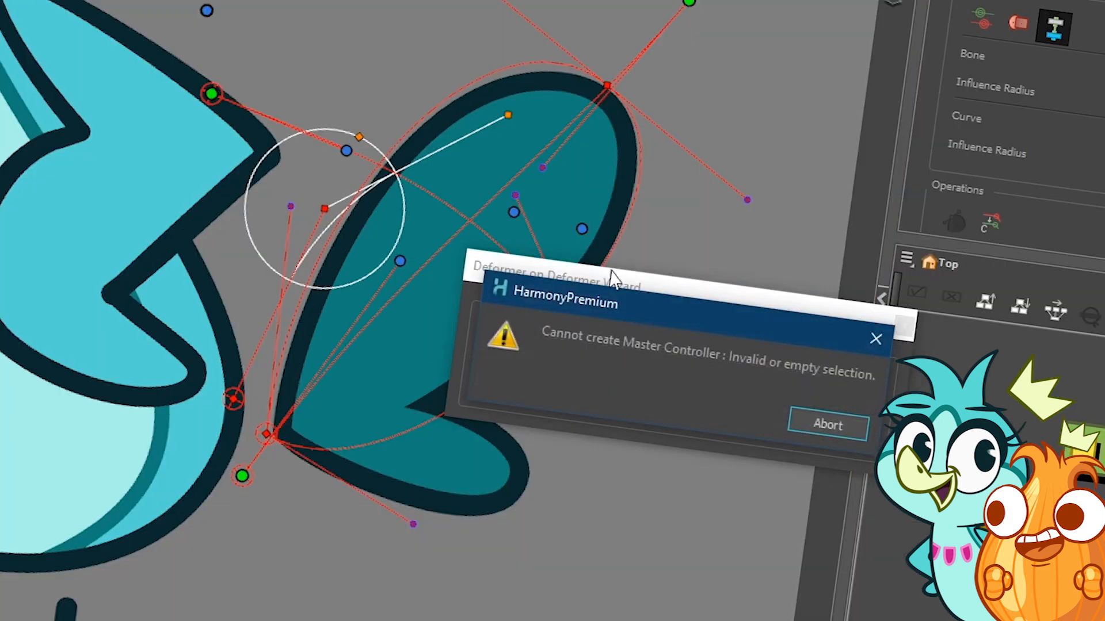
{"action": "left_click", "coordinate": [827, 425]}
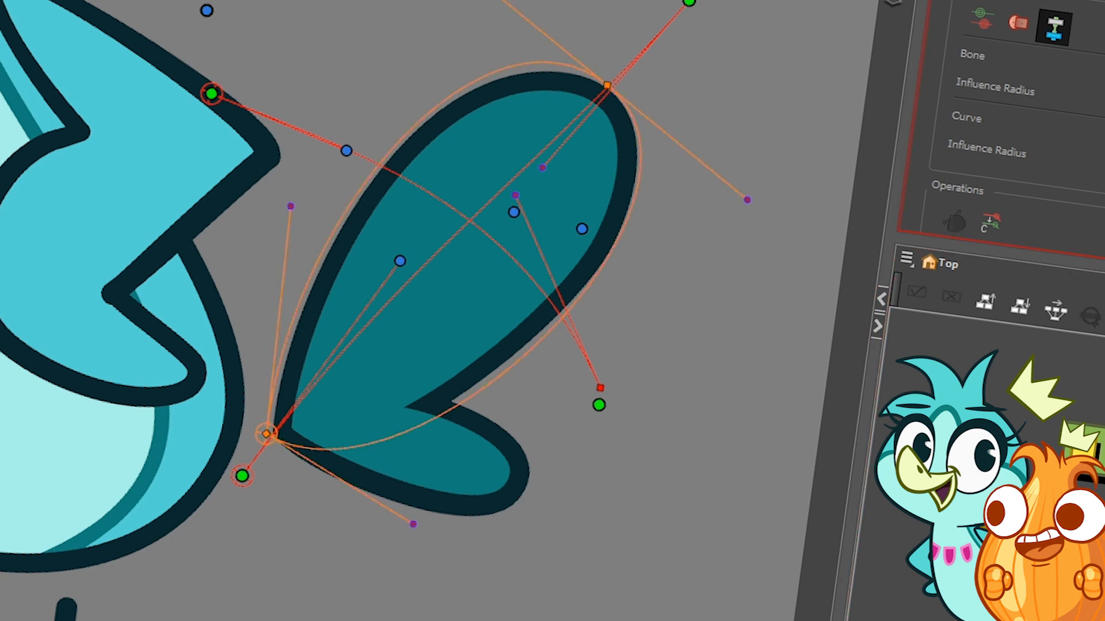
Retry the Deformer on Deformer wizard with a newly placed deformer chain from beside the feather's base up to its upper part.
{"action": "left_click", "coordinate": [232, 391]}
{"action": "left_click", "coordinate": [325, 219]}
{"action": "left_click", "coordinate": [542, 109]}
{"action": "left_click", "coordinate": [614, 407]}
{"action": "left_click", "coordinate": [829, 425]}
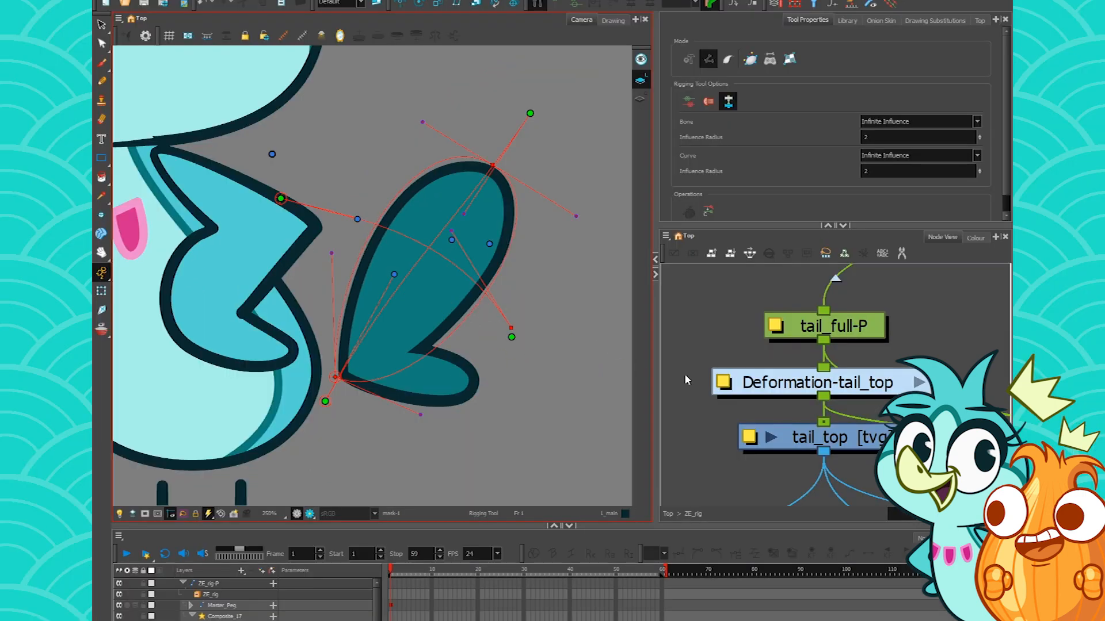
Delete the Deformation-tail_top group and select the tail_top drawing node.
{"action": "left_click_drag", "start_coordinate": [762, 371], "coordinate": [751, 378]}
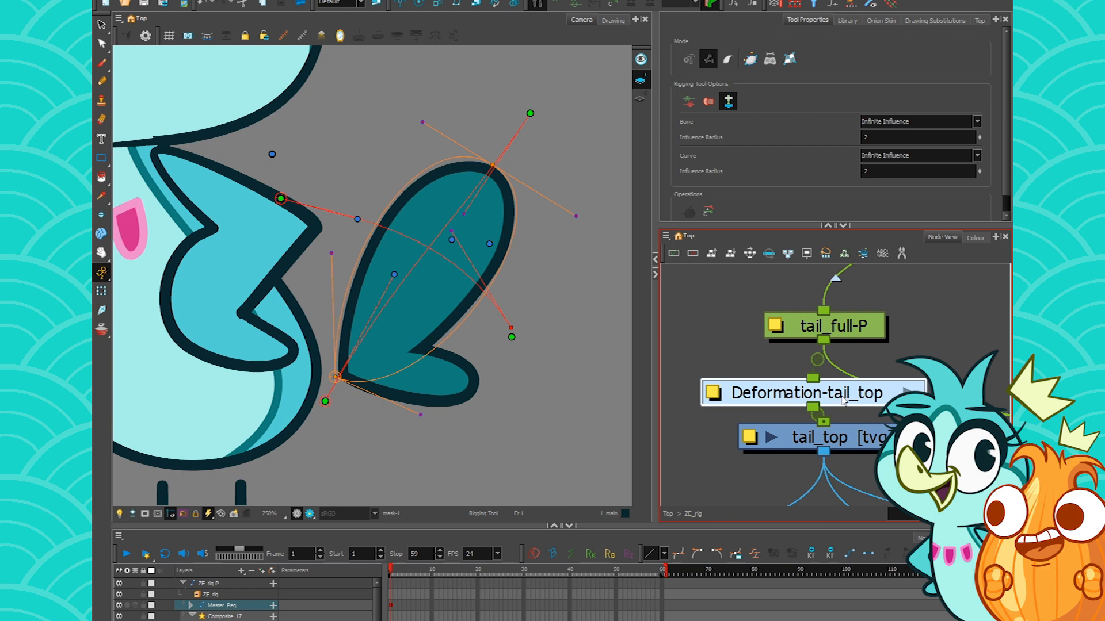
{"action": "key", "text": "Delete"}
{"action": "left_click", "coordinate": [806, 441]}
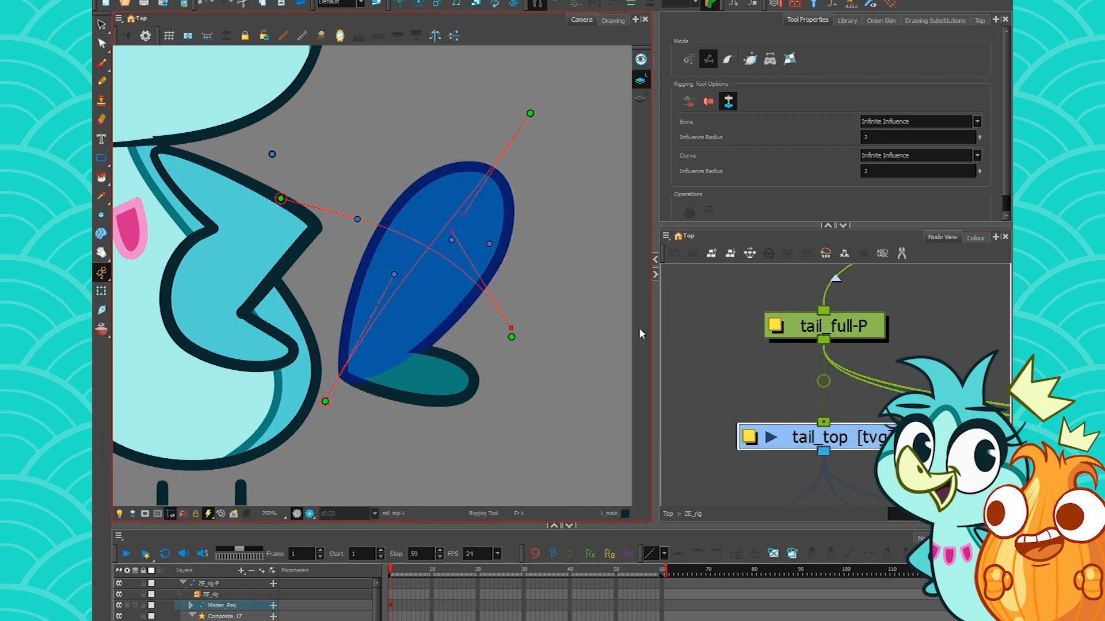
{"action": "scroll", "coordinate": [454, 288], "scroll_direction": "down", "scroll_amount": 4}
{"action": "scroll", "coordinate": [447, 293], "scroll_direction": "up", "scroll_amount": 2}
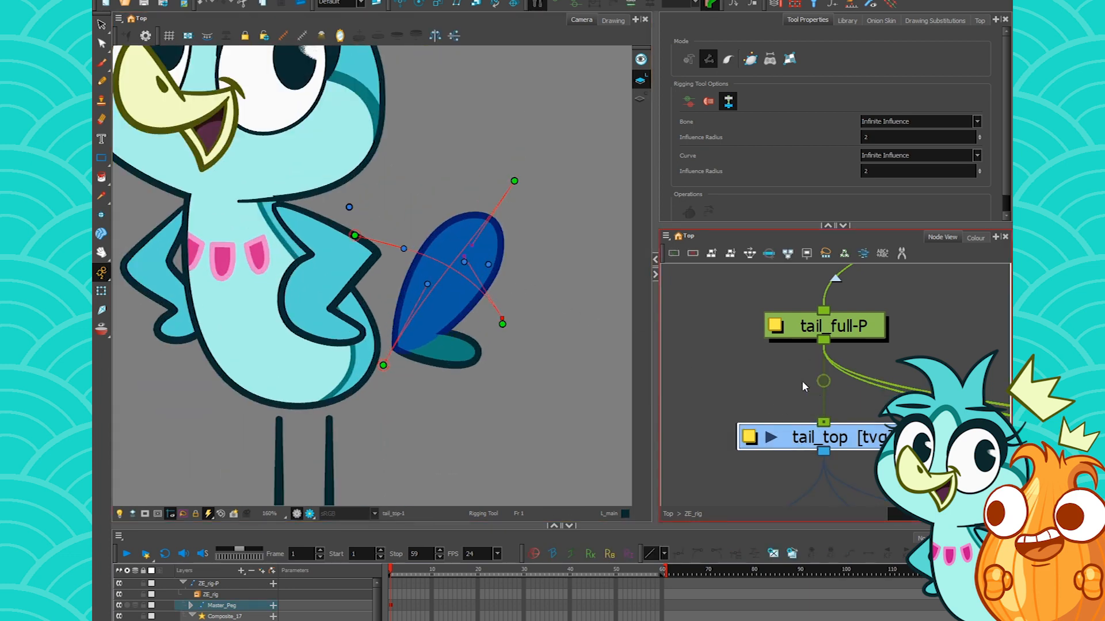
Try moving the mcDeformation-tail_top-G nodes in the node view, and undo the last changes.
{"action": "scroll", "coordinate": [777, 374], "scroll_direction": "down", "scroll_amount": 4}
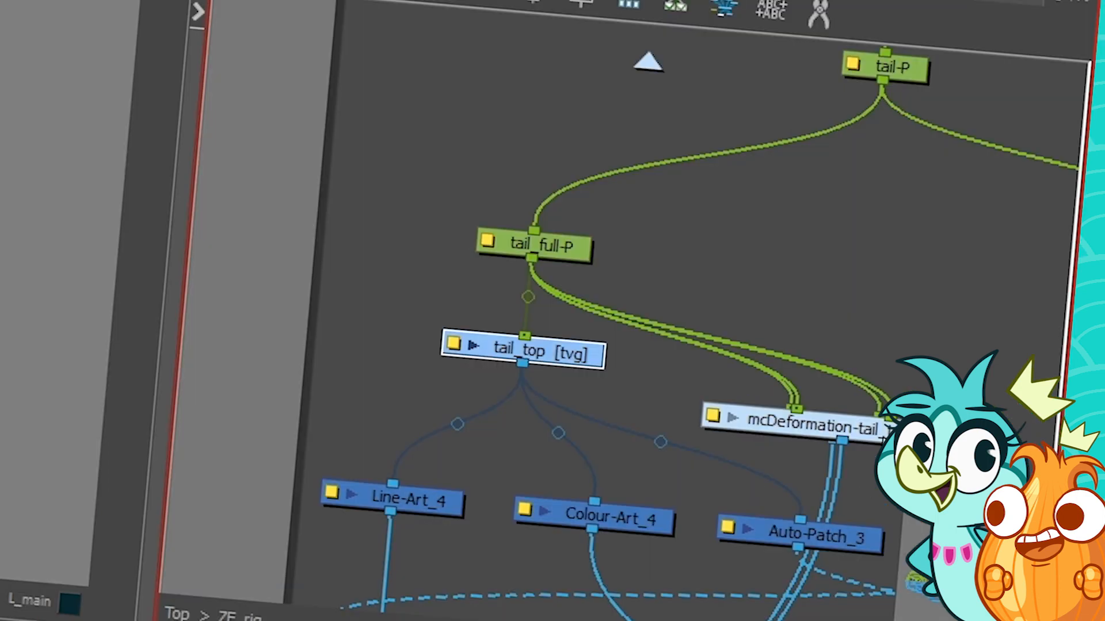
{"action": "scroll", "coordinate": [940, 420], "scroll_direction": "up", "scroll_amount": 4}
{"action": "left_click_drag", "start_coordinate": [839, 394], "coordinate": [827, 191]}
{"action": "scroll", "coordinate": [806, 296], "scroll_direction": "down", "scroll_amount": 3}
{"action": "left_click_drag", "start_coordinate": [853, 334], "coordinate": [731, 266]}
{"action": "key", "text": "ctrl+z"}
{"action": "key", "text": "ctrl+z"}
{"action": "key", "text": "ctrl+z"}
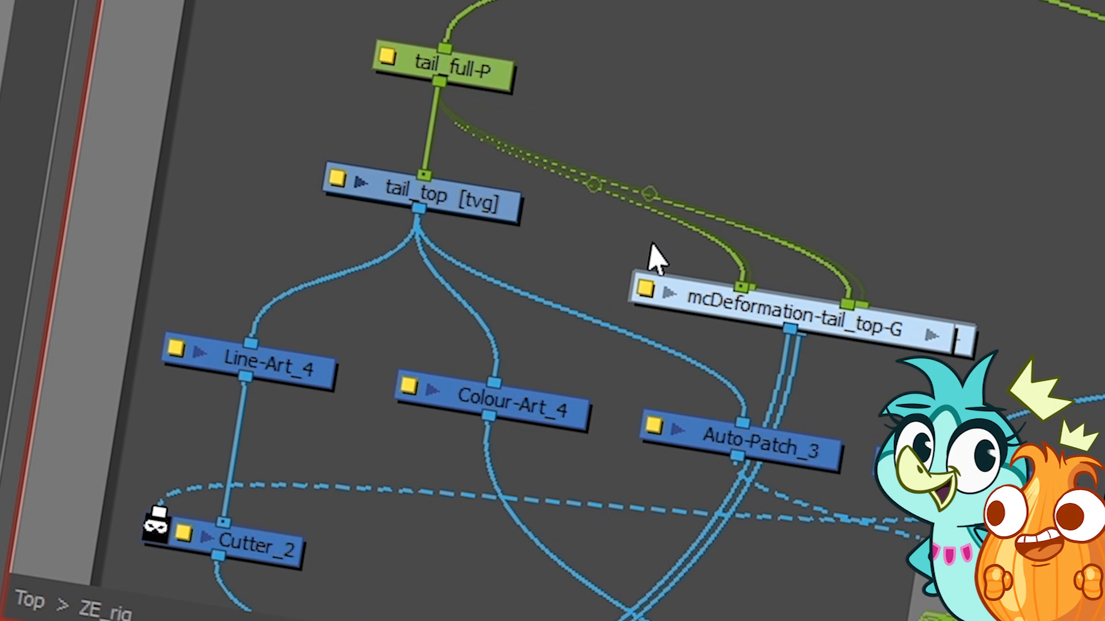
Undo the recent changes to bring back the Deformation-tail_top group above the tail_top drawing.
{"action": "key", "text": "ctrl+z"}
{"action": "key", "text": "ctrl+z"}
{"action": "key", "text": "ctrl+z"}
{"action": "key", "text": "ctrl+z"}
{"action": "key", "text": "ctrl+z"}
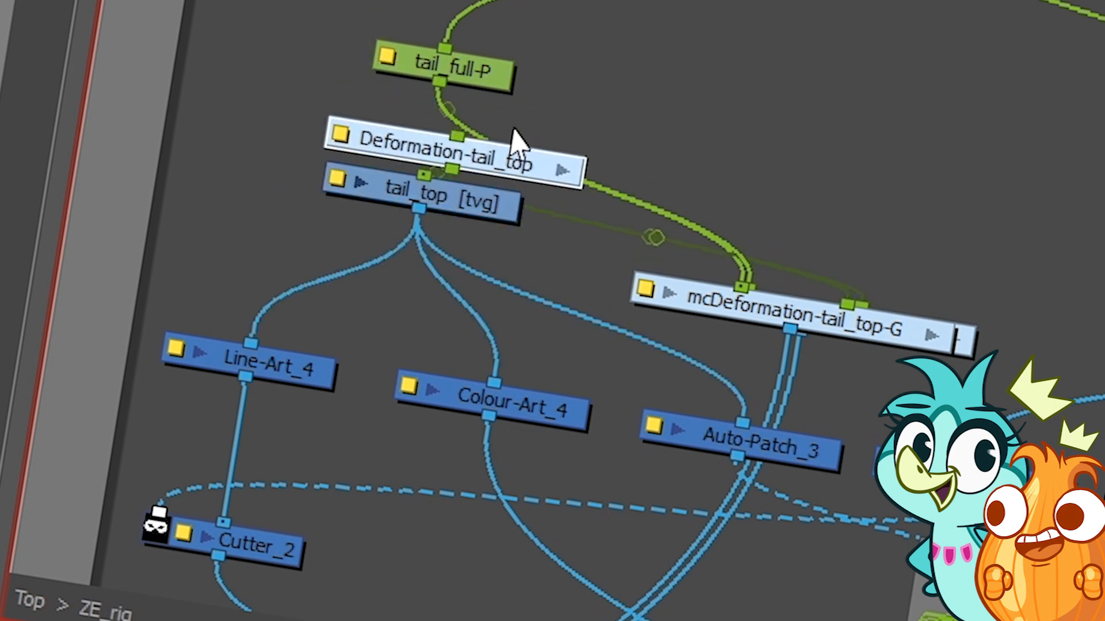
Spread apart the overlapping mcDeformation-tail_top-G and mcDeformation-tail_top-G_1 group nodes and delete both.
{"action": "left_click_drag", "start_coordinate": [878, 333], "coordinate": [928, 262]}
{"action": "left_click_drag", "start_coordinate": [904, 329], "coordinate": [917, 238]}
{"action": "left_click_drag", "start_coordinate": [991, 203], "coordinate": [814, 340]}
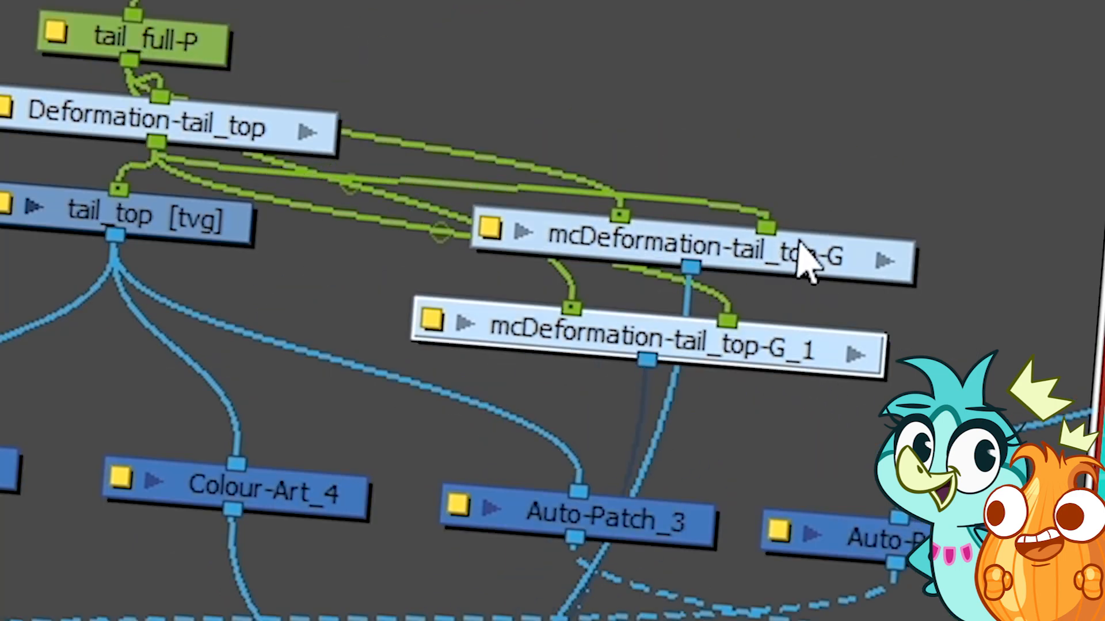
{"action": "left_click_drag", "start_coordinate": [664, 368], "coordinate": [593, 380]}
{"action": "key", "text": "Delete"}
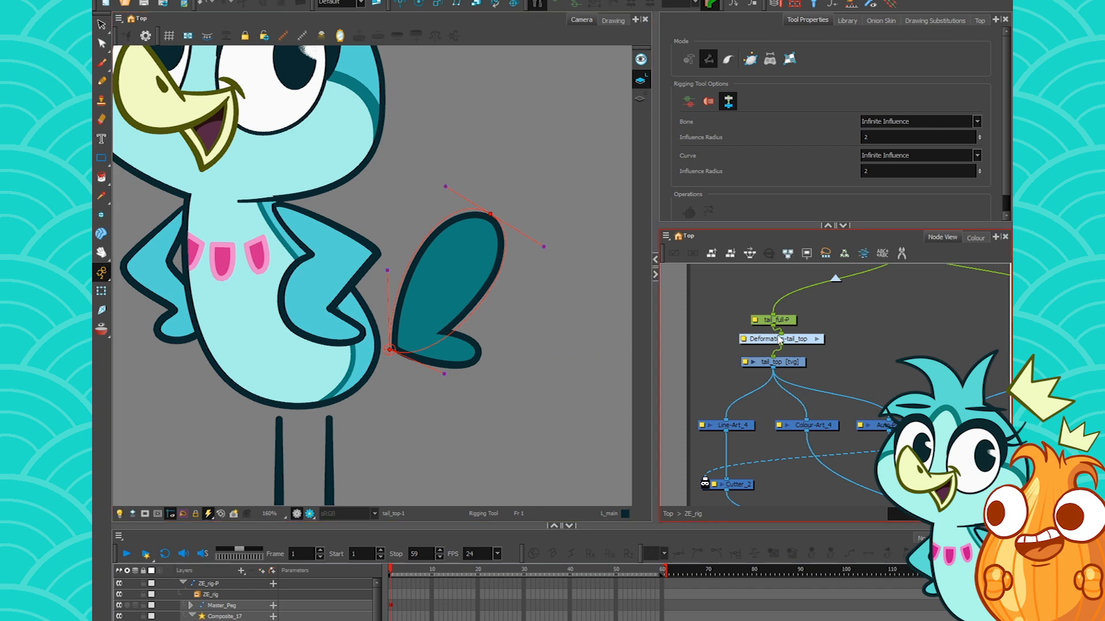
Try Create Deformer on Deformer on the Deformation-tail_top group with a multi-point bone chain from the feather's base to its tip.
{"action": "left_click", "coordinate": [788, 363]}
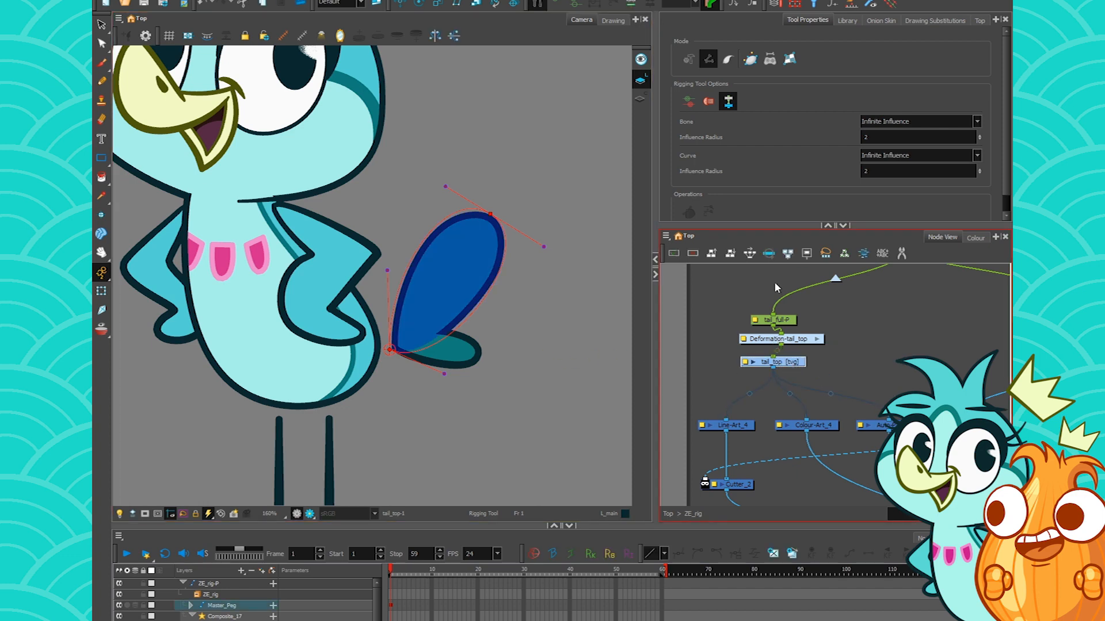
{"action": "left_click", "coordinate": [803, 340]}
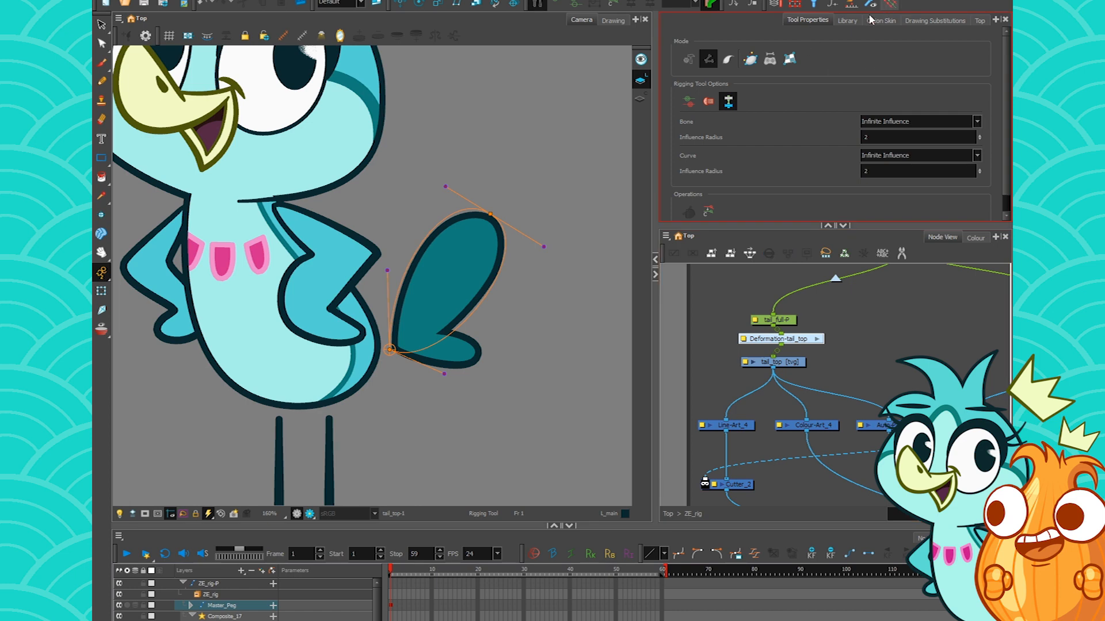
{"action": "left_click", "coordinate": [887, 6]}
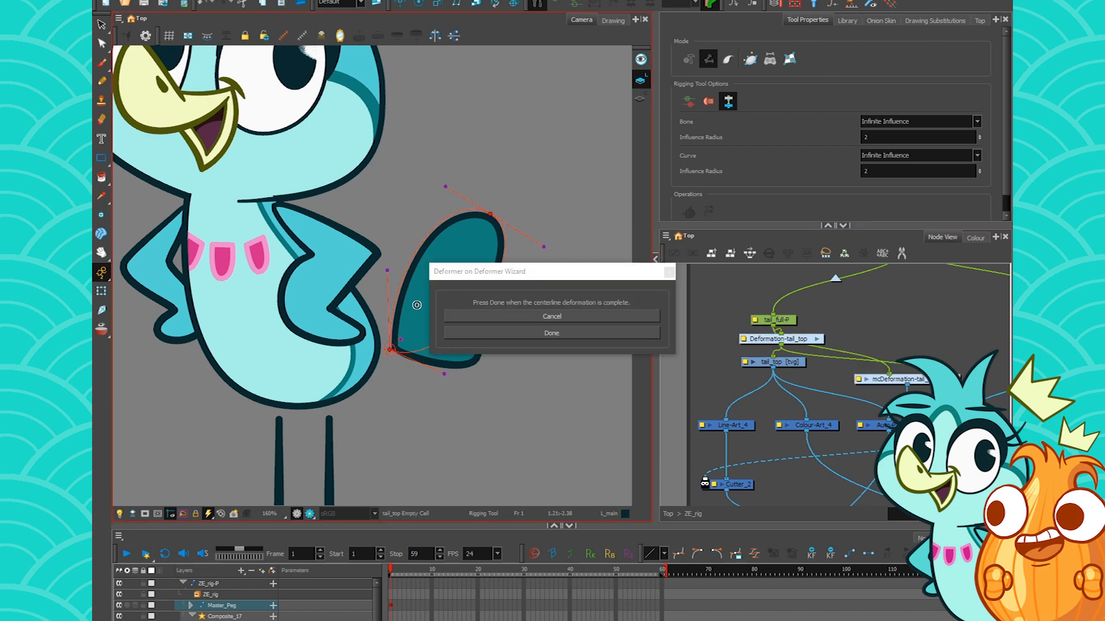
{"action": "left_click", "coordinate": [401, 340]}
{"action": "left_click", "coordinate": [424, 277]}
{"action": "left_click", "coordinate": [481, 222]}
{"action": "left_click", "coordinate": [521, 331]}
{"action": "left_click", "coordinate": [636, 331]}
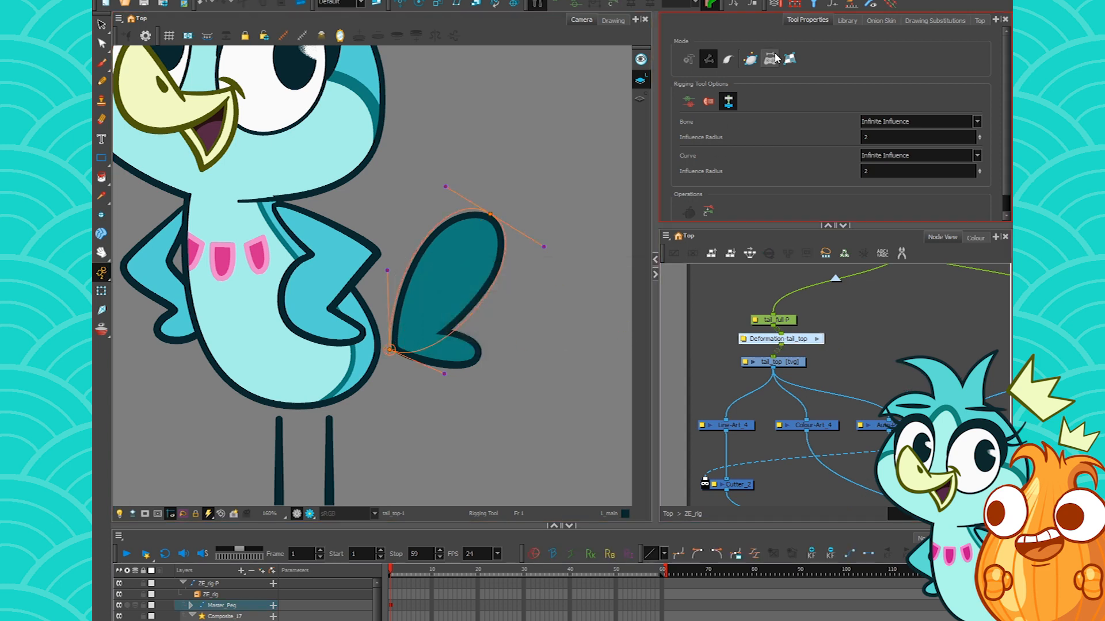
Retry the Deformer on Deformer wizard with a single bone drawn along the middle of the upper feather.
{"action": "left_click", "coordinate": [891, 6]}
{"action": "left_click_drag", "start_coordinate": [415, 311], "coordinate": [482, 229]}
{"action": "left_click", "coordinate": [645, 332]}
{"action": "left_click", "coordinate": [636, 333]}
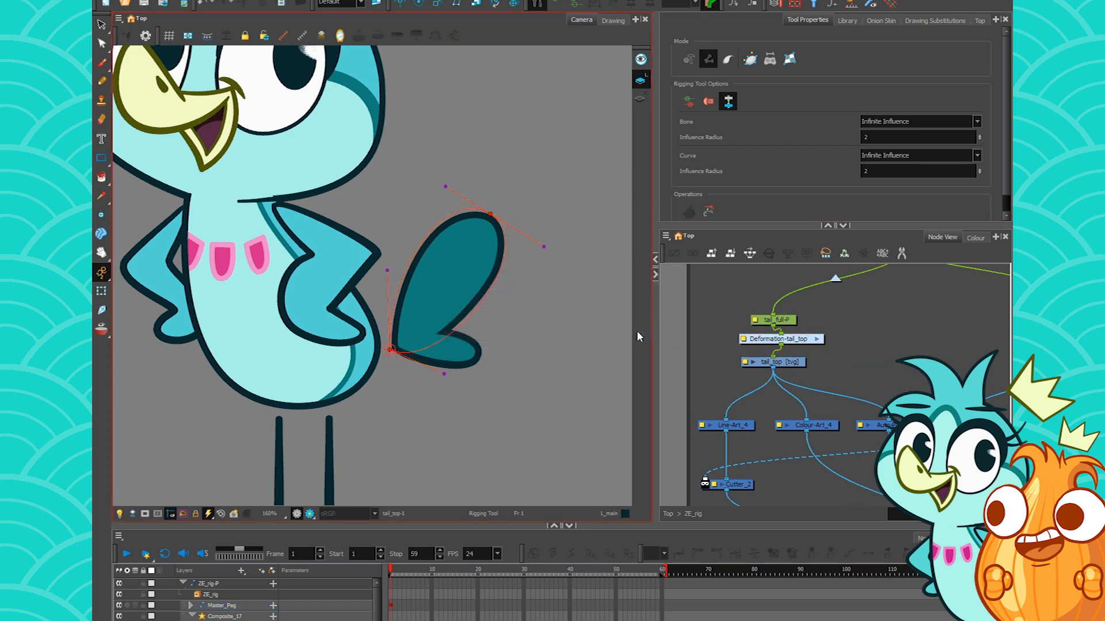
Run Create Deformer on Deformer in Envelope mode with a centerline curve along the feather, and place the resulting group beside Deformation-tail_top.
{"action": "left_click", "coordinate": [750, 59]}
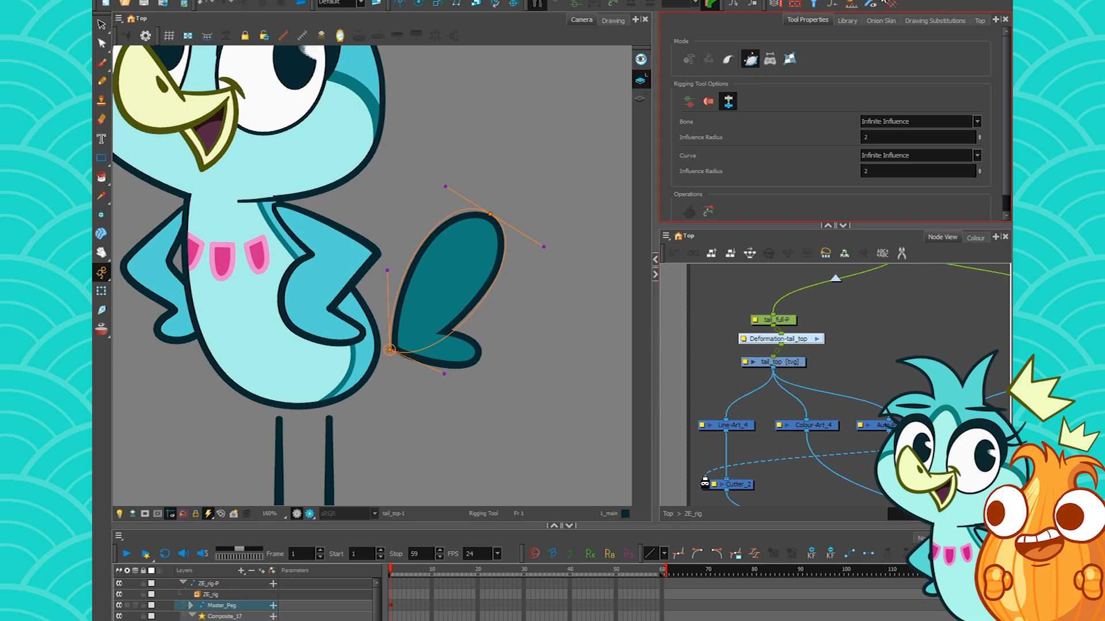
{"action": "left_click", "coordinate": [890, 5]}
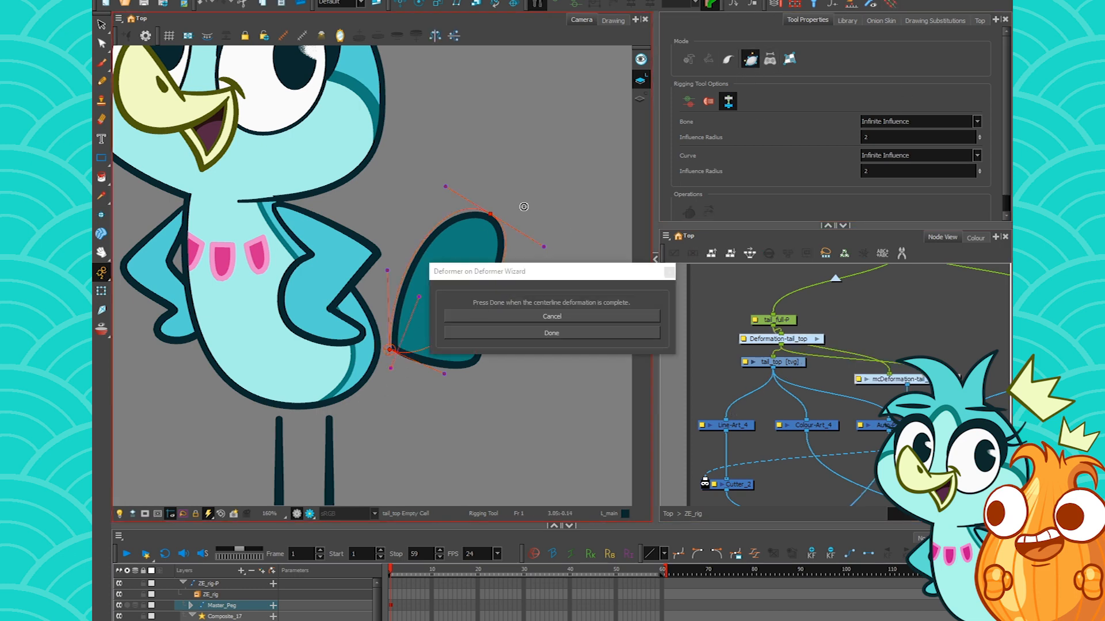
{"action": "left_click", "coordinate": [517, 332]}
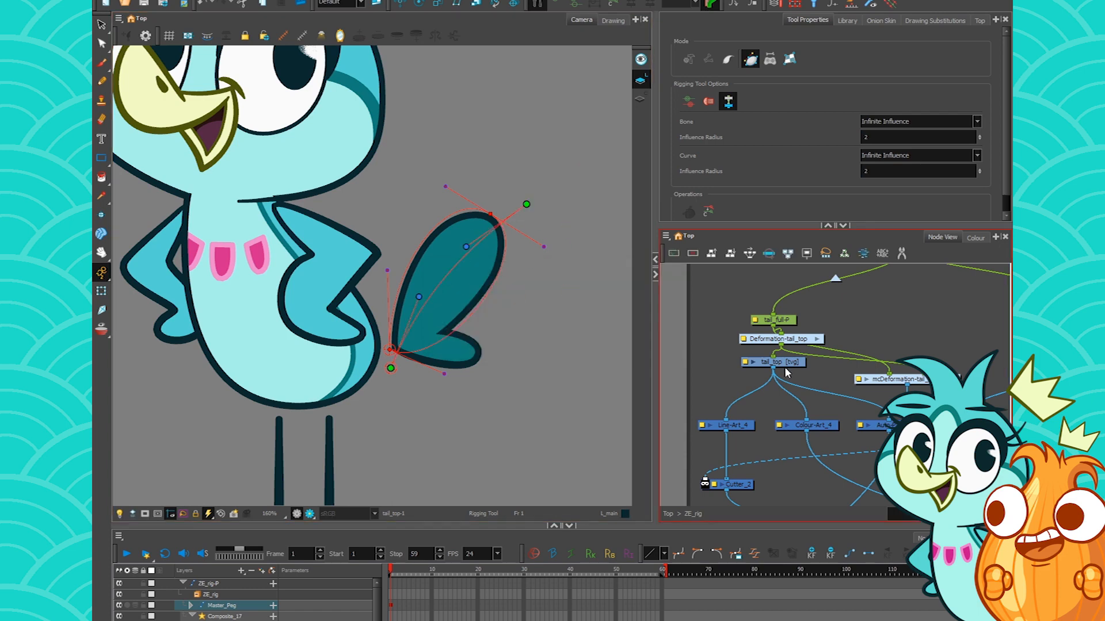
{"action": "left_click_drag", "start_coordinate": [854, 346], "coordinate": [804, 353]}
{"action": "left_click_drag", "start_coordinate": [870, 390], "coordinate": [874, 349]}
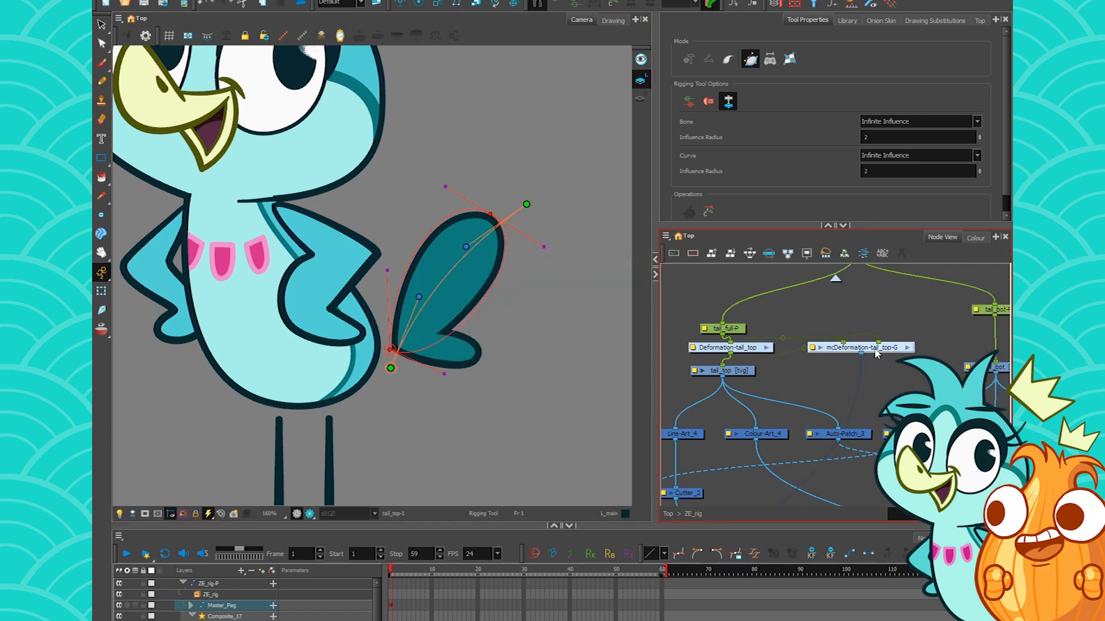
Enter the mcDeformation-tail_top-G group and spread out the Multi-Port-In, centerline deformation and ControlsComposite nodes.
{"action": "left_click", "coordinate": [907, 347]}
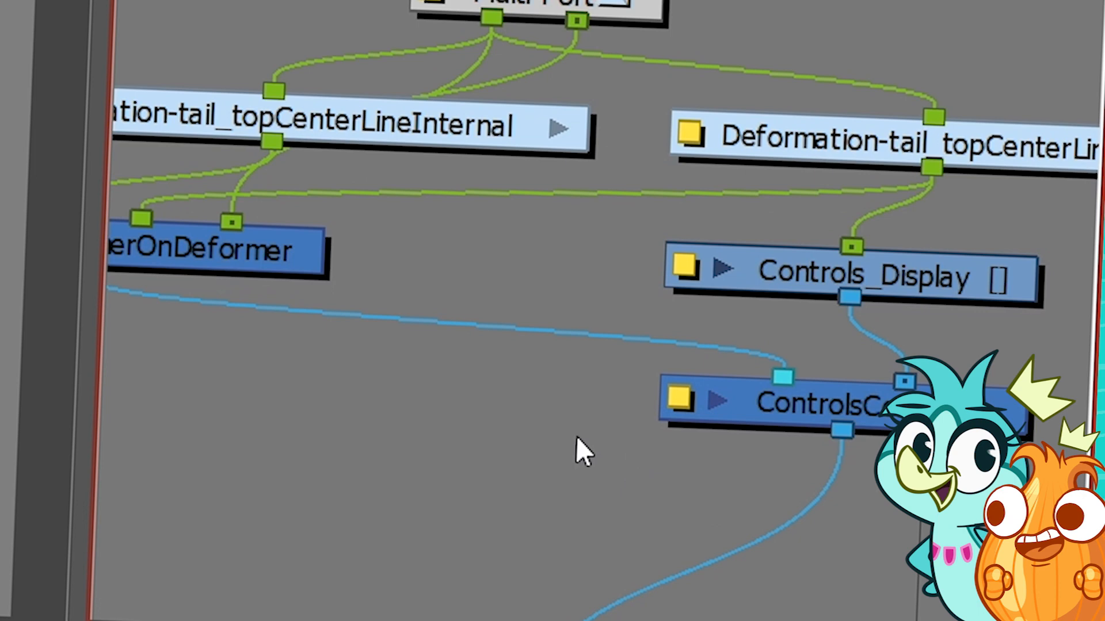
{"action": "left_click_drag", "start_coordinate": [546, 267], "coordinate": [440, 192]}
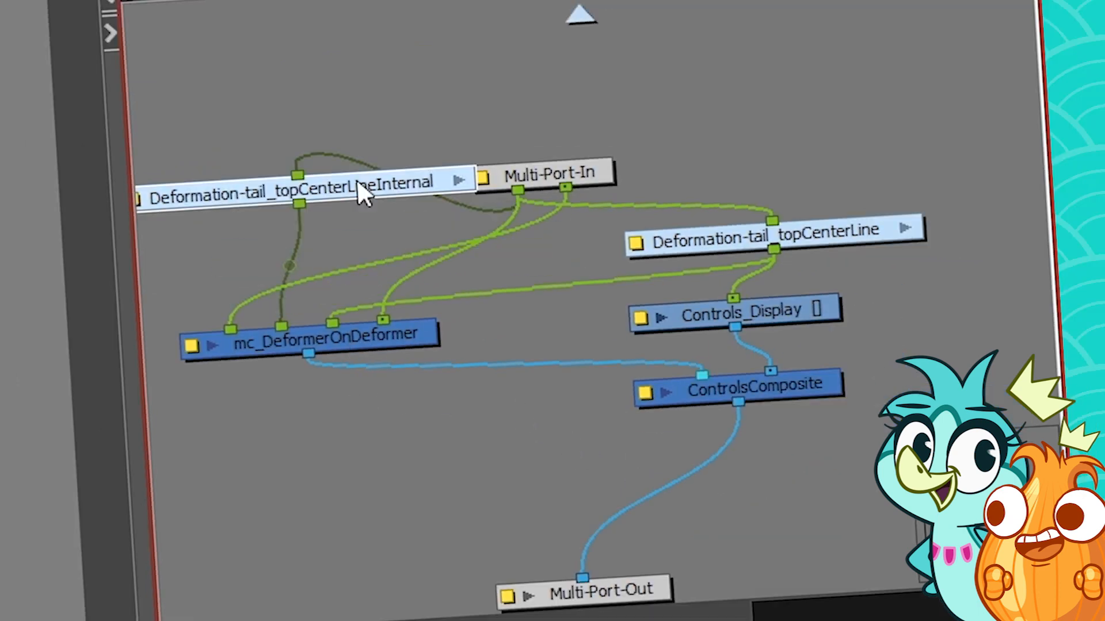
{"action": "left_click_drag", "start_coordinate": [363, 193], "coordinate": [345, 213]}
{"action": "left_click_drag", "start_coordinate": [535, 167], "coordinate": [499, 63]}
{"action": "left_click_drag", "start_coordinate": [839, 239], "coordinate": [787, 178]}
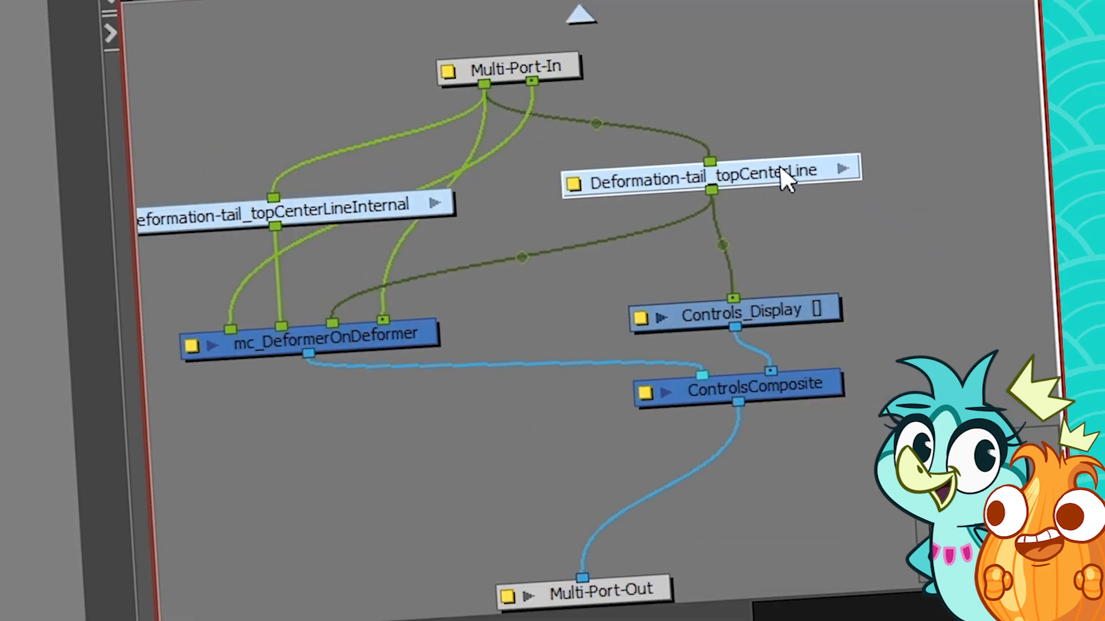
{"action": "left_click_drag", "start_coordinate": [816, 383], "coordinate": [779, 400]}
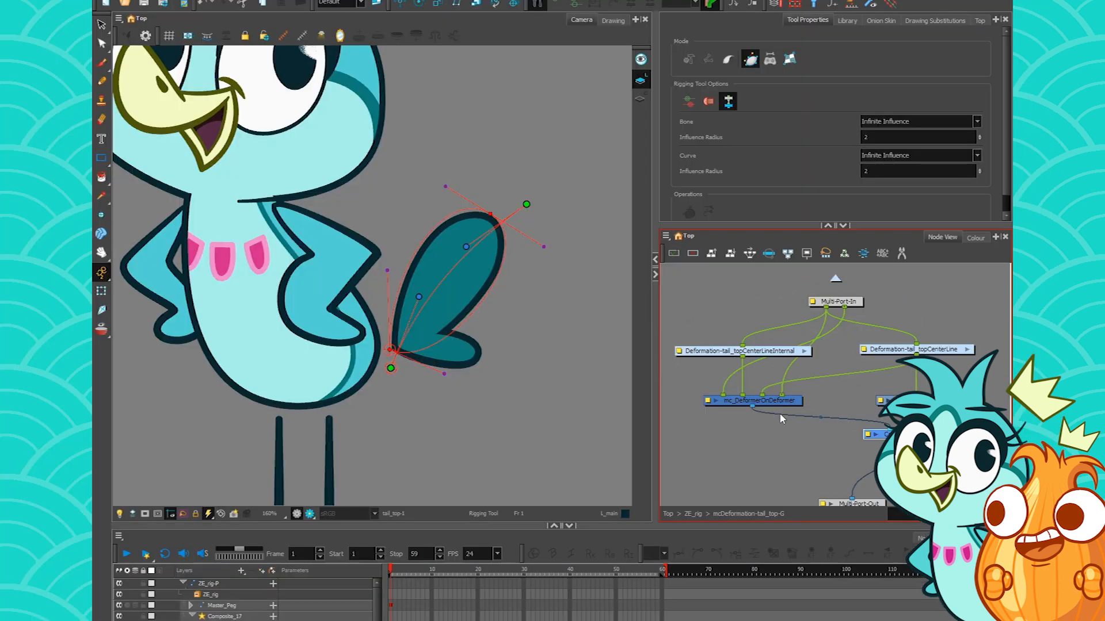
Open the Master Controller view, select the mc_DeformerOnDeformer controller and hide its controls.
{"action": "left_click", "coordinate": [940, 92]}
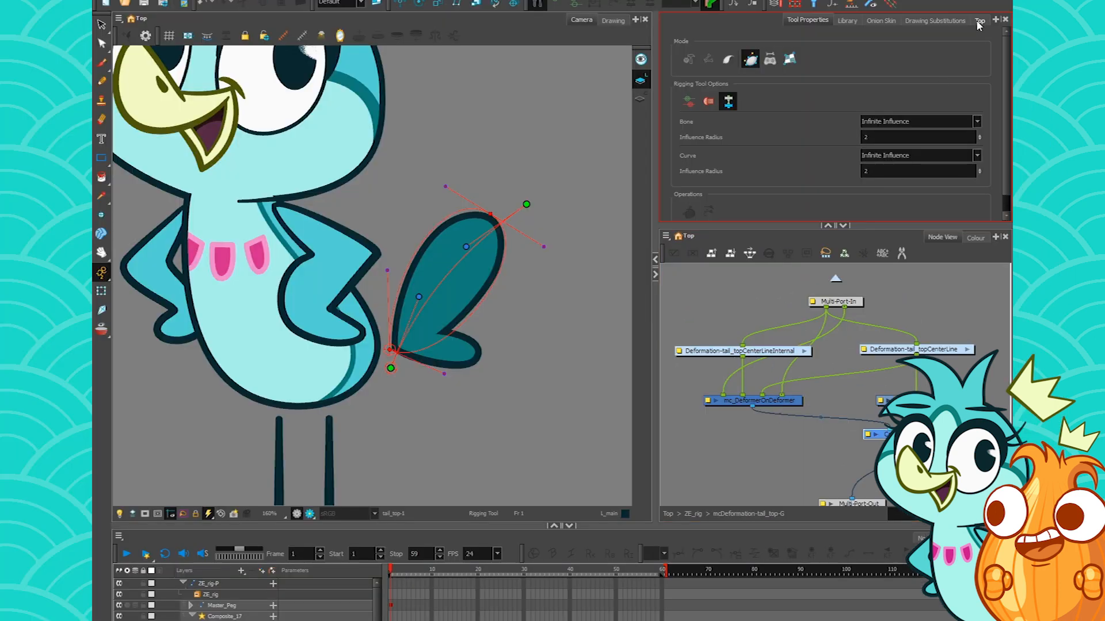
{"action": "left_click", "coordinate": [995, 20]}
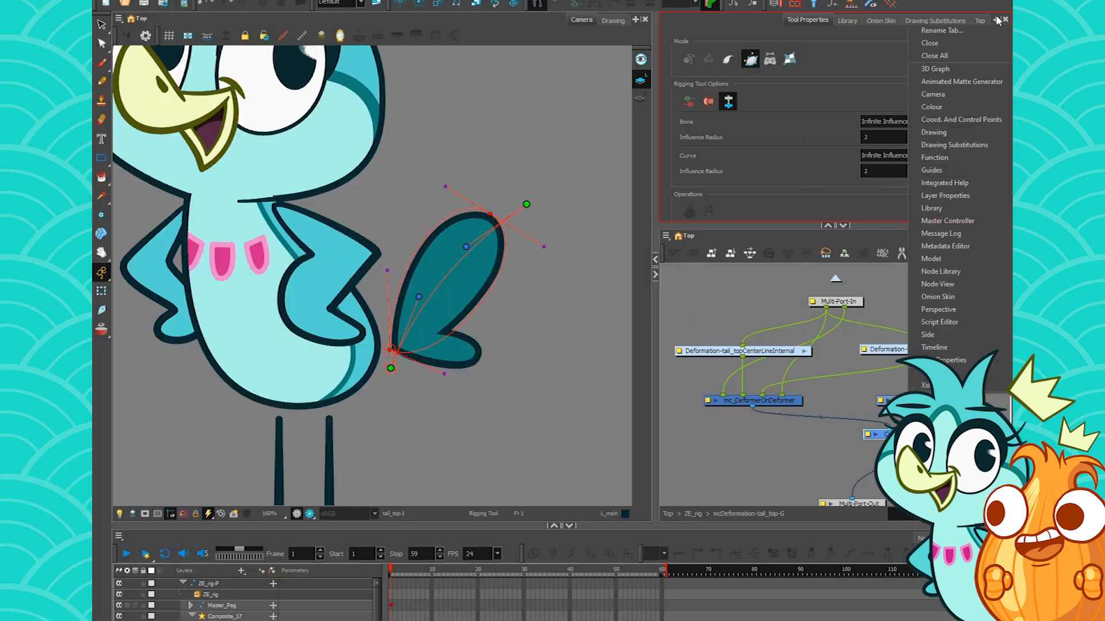
{"action": "left_click", "coordinate": [947, 221]}
{"action": "left_click", "coordinate": [831, 189]}
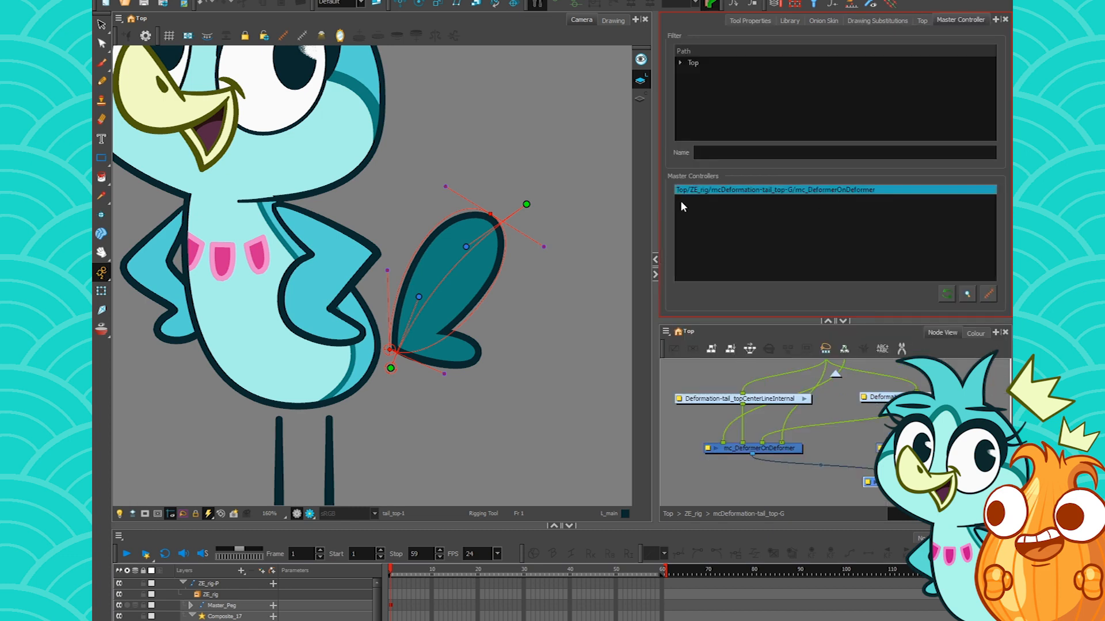
{"action": "left_click", "coordinate": [303, 39]}
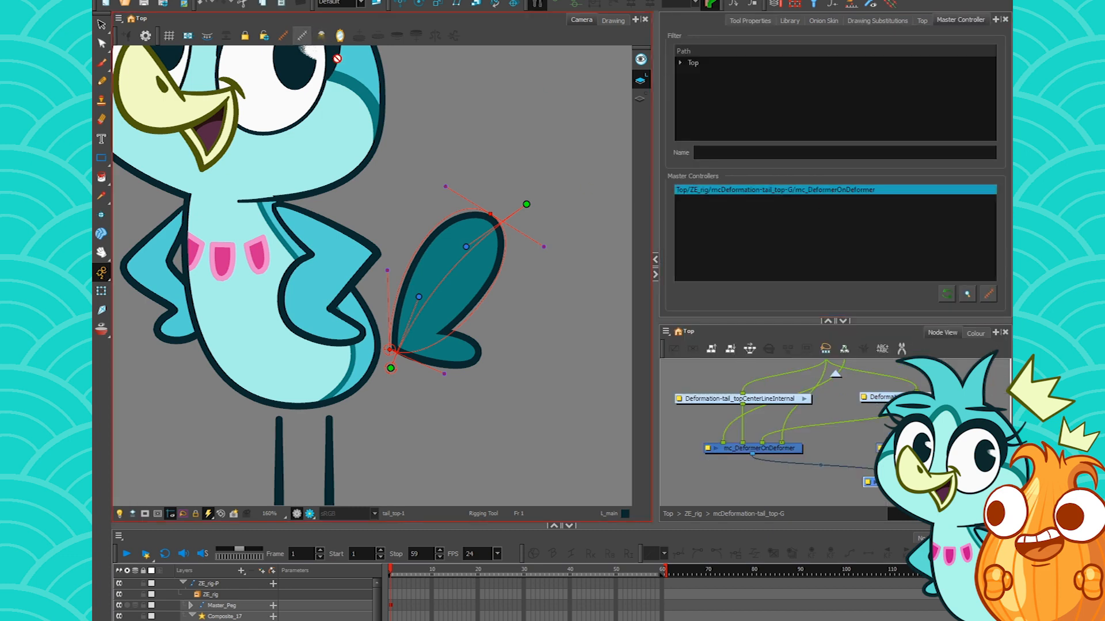
{"action": "left_click", "coordinate": [987, 295]}
Add a Weighted Deform node above tail_top, fed by both Deformation-tail_top and tail_full-P.
{"action": "left_click_drag", "start_coordinate": [841, 446], "coordinate": [817, 456]}
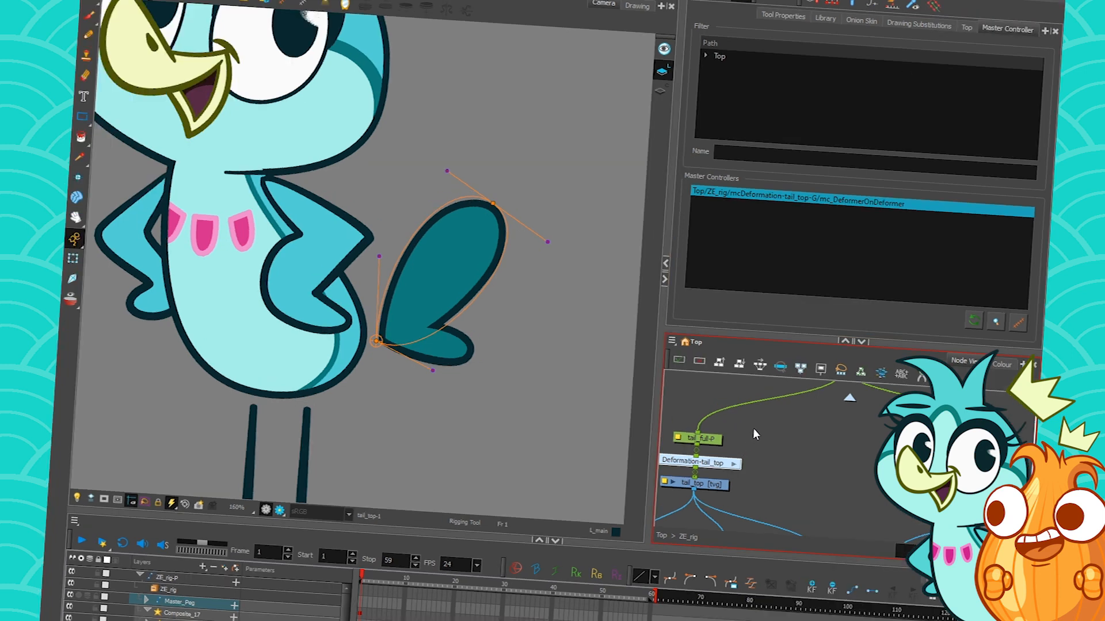
{"action": "left_click", "coordinate": [704, 443]}
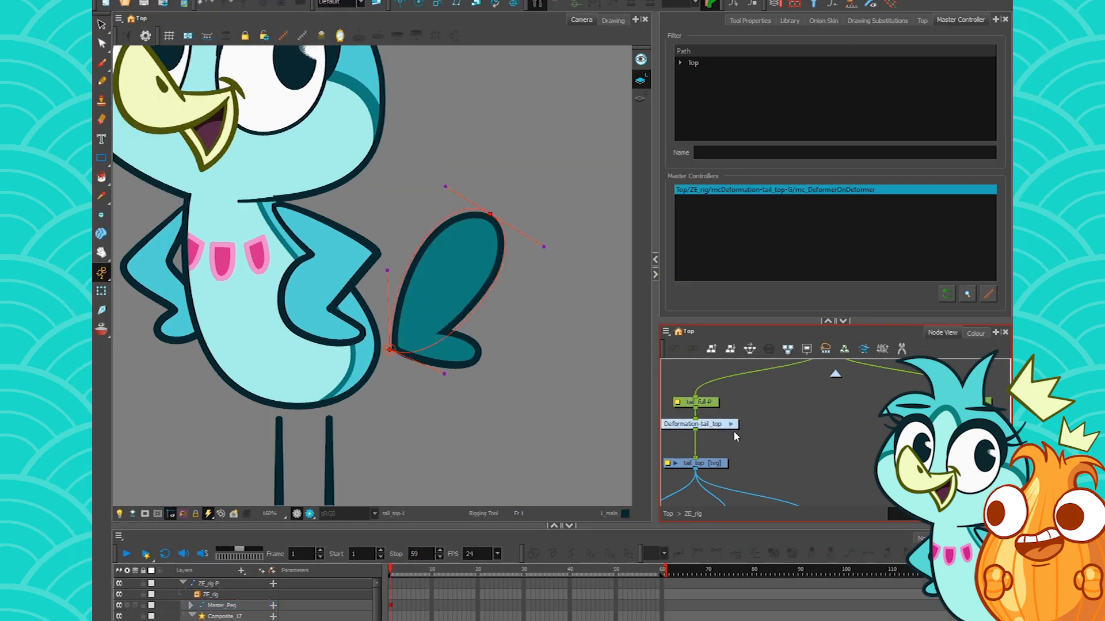
{"action": "key", "text": "Tab"}
{"action": "type", "text": "weig"}
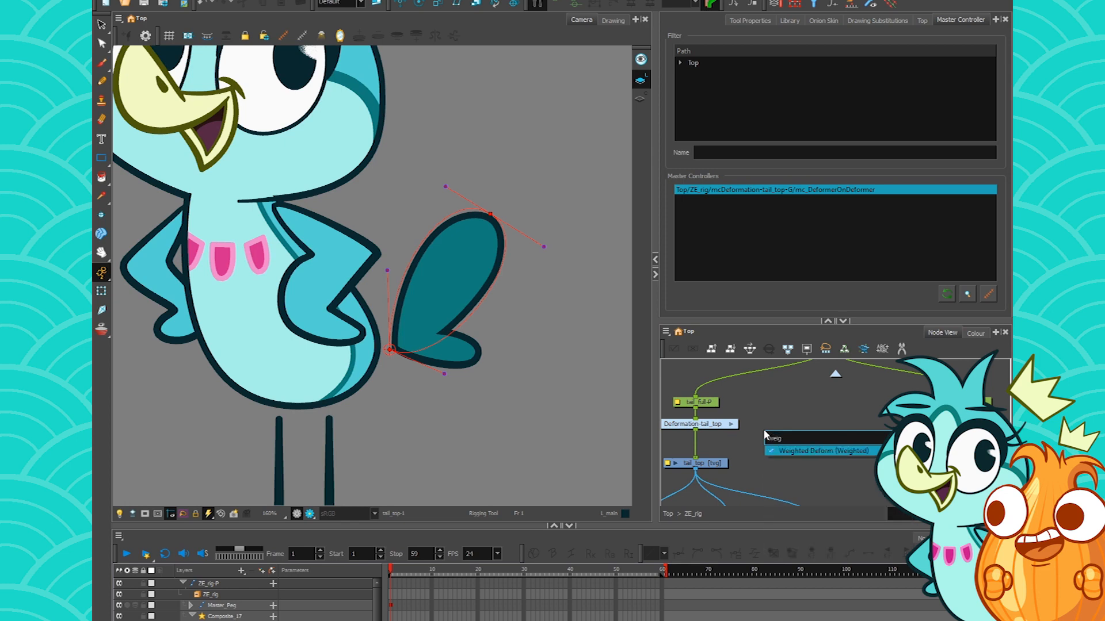
{"action": "left_click", "coordinate": [809, 449]}
{"action": "mouse_move", "coordinate": [813, 426]}
{"action": "left_mouse_down"}
{"action": "mouse_move", "coordinate": [712, 442]}
{"action": "mouse_move", "coordinate": [742, 439]}
{"action": "mouse_move", "coordinate": [738, 453]}
{"action": "mouse_move", "coordinate": [701, 419]}
{"action": "mouse_move", "coordinate": [752, 372]}
{"action": "left_mouse_up"}
{"action": "left_click_drag", "start_coordinate": [717, 467], "coordinate": [739, 481]}
{"action": "left_click_drag", "start_coordinate": [719, 412], "coordinate": [723, 411]}
Browse the 2020 library and its abf_3dbg folder, and return to the tool properties.
{"action": "left_click", "coordinate": [789, 20]}
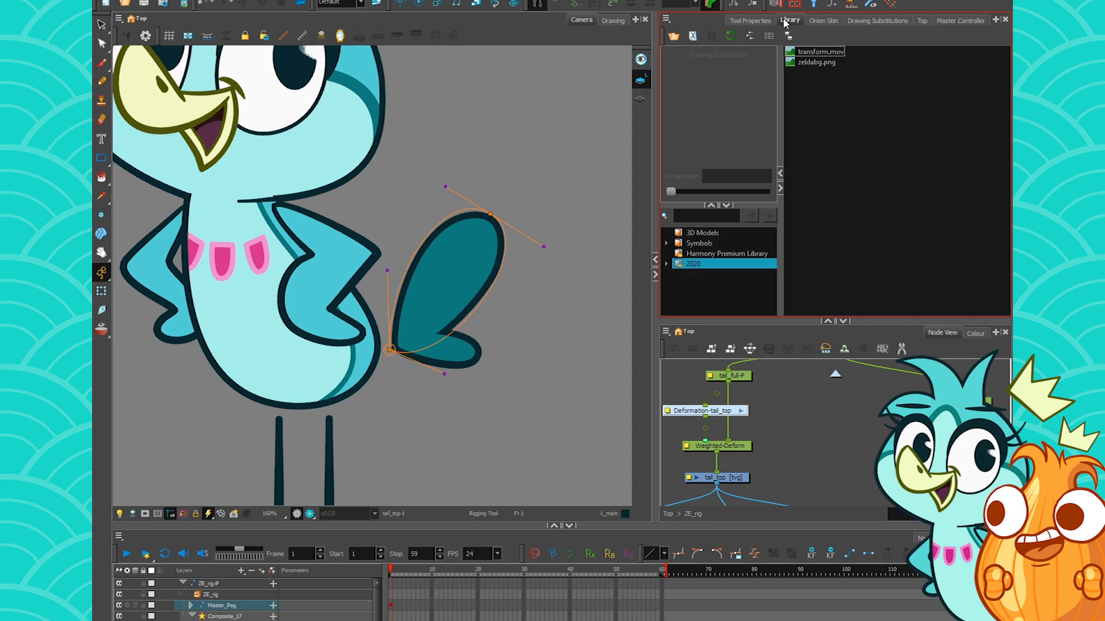
{"action": "left_click", "coordinate": [814, 62]}
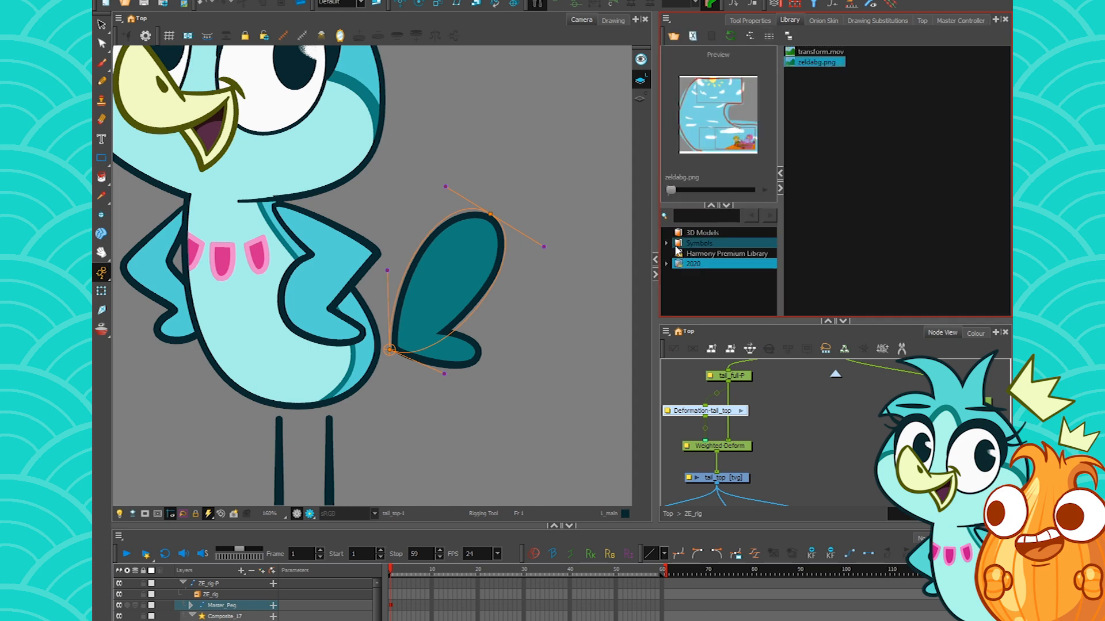
{"action": "left_click", "coordinate": [666, 264]}
{"action": "left_click", "coordinate": [692, 277]}
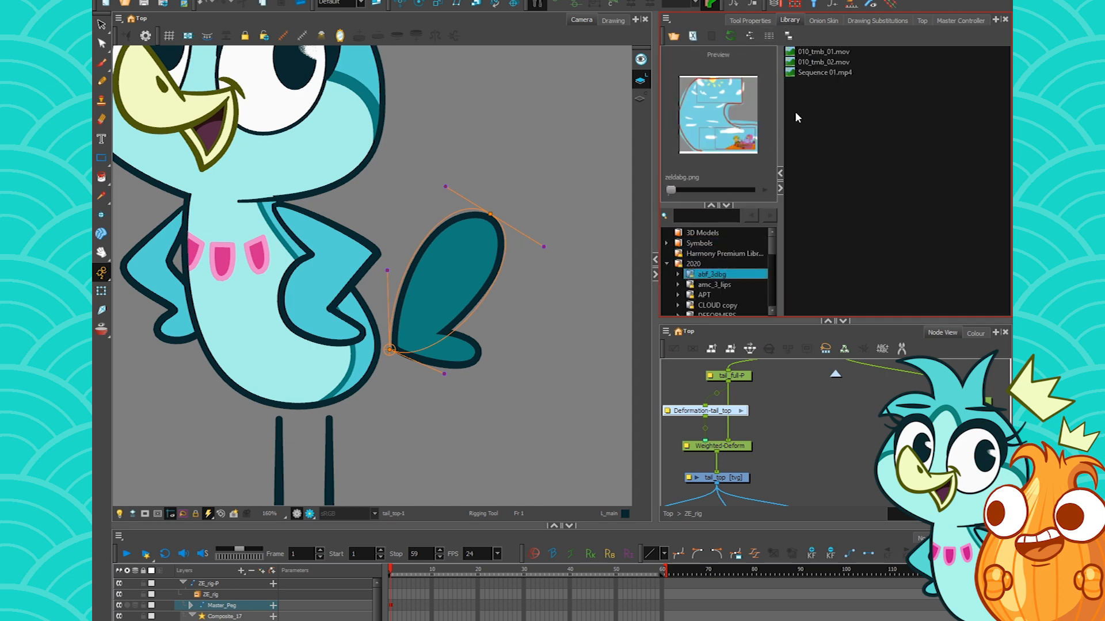
{"action": "left_click", "coordinate": [806, 62]}
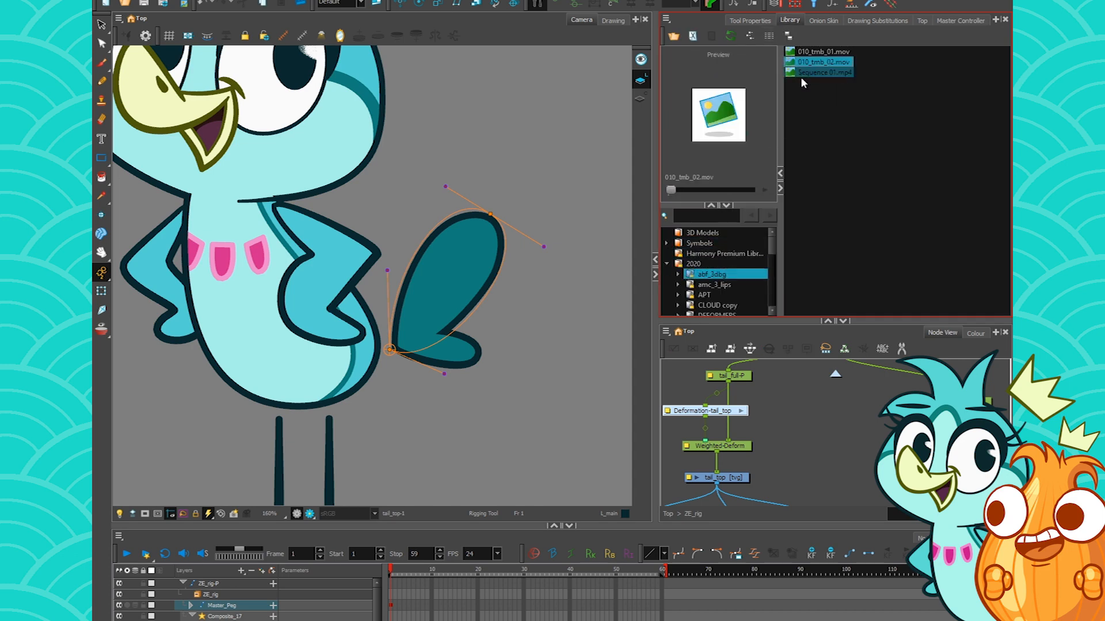
{"action": "left_click", "coordinate": [667, 263]}
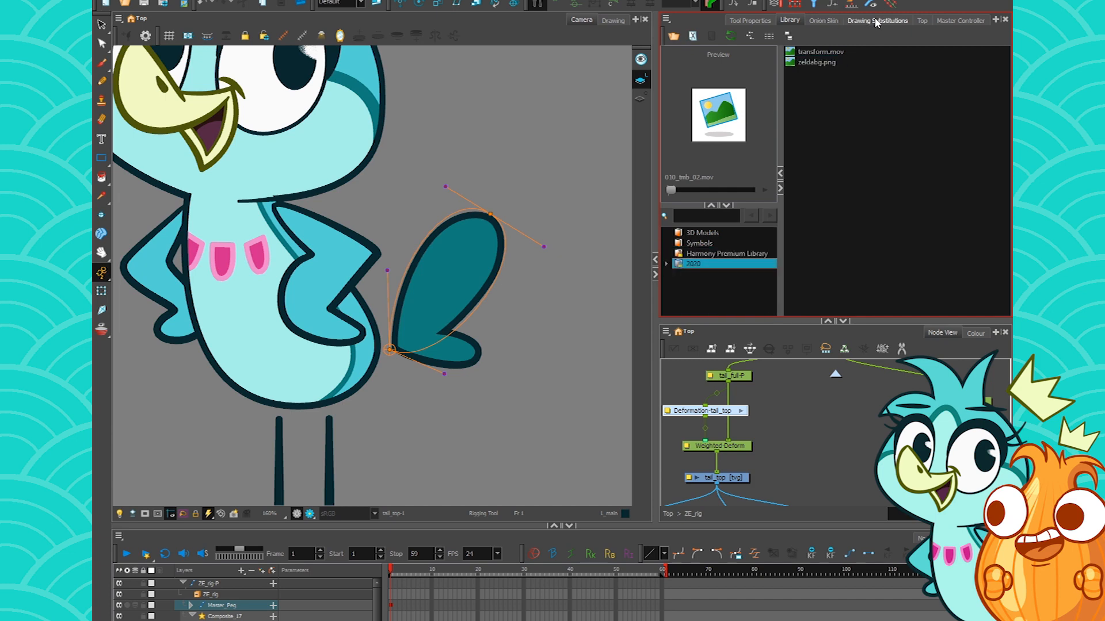
{"action": "left_click", "coordinate": [750, 20]}
Paint two eyes and a smile on the tail_top feather with the size 25 Solid Brush 4.
{"action": "left_click", "coordinate": [776, 440]}
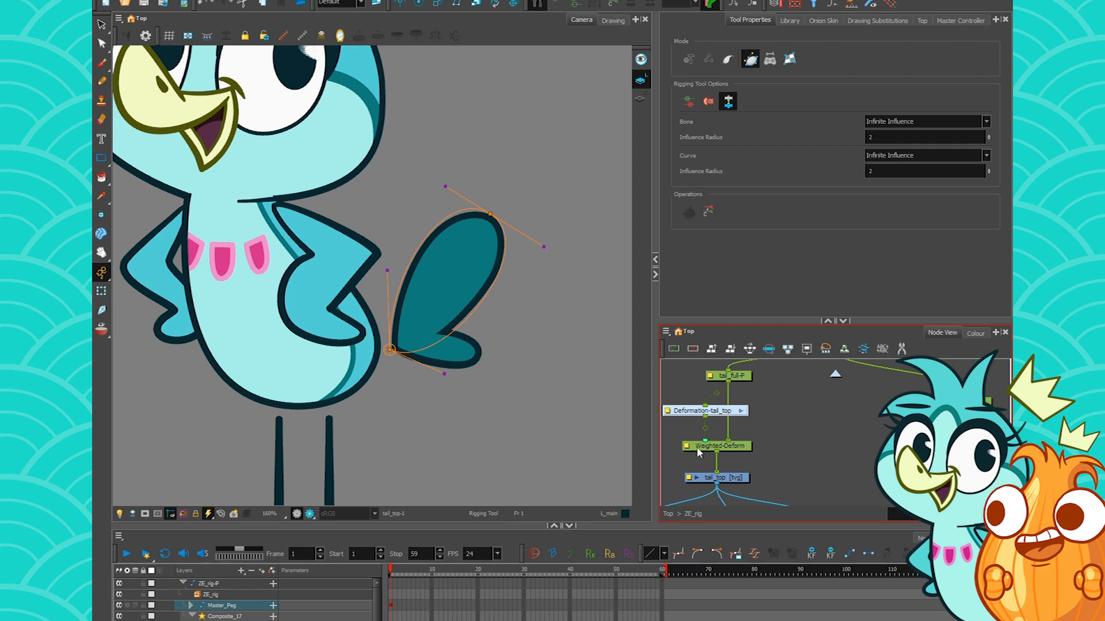
{"action": "left_click", "coordinate": [746, 451]}
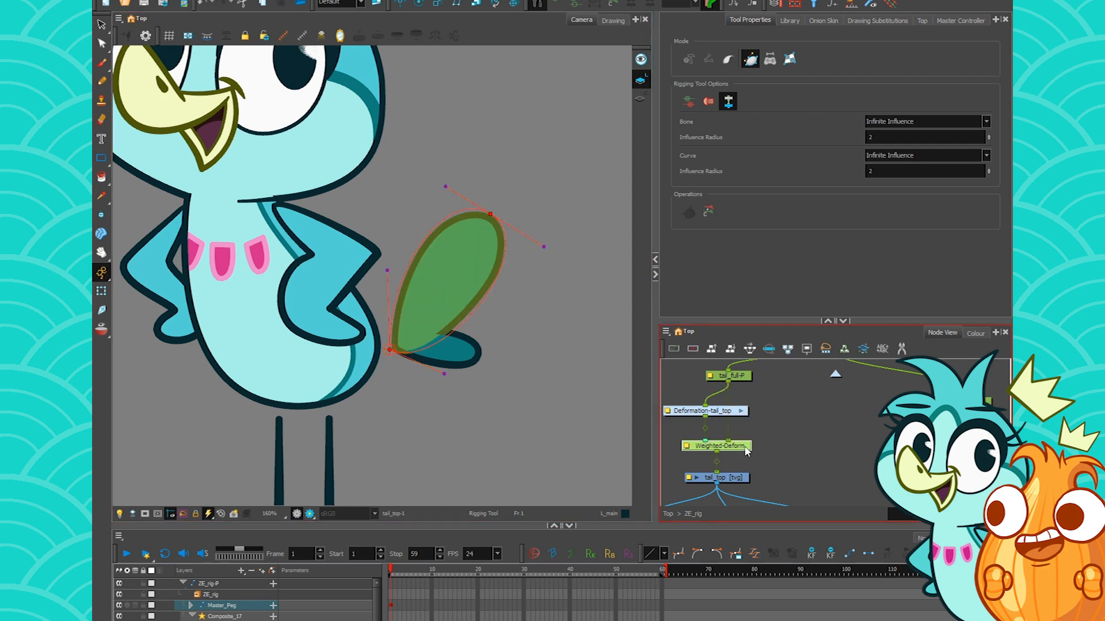
{"action": "key", "text": "alt+b"}
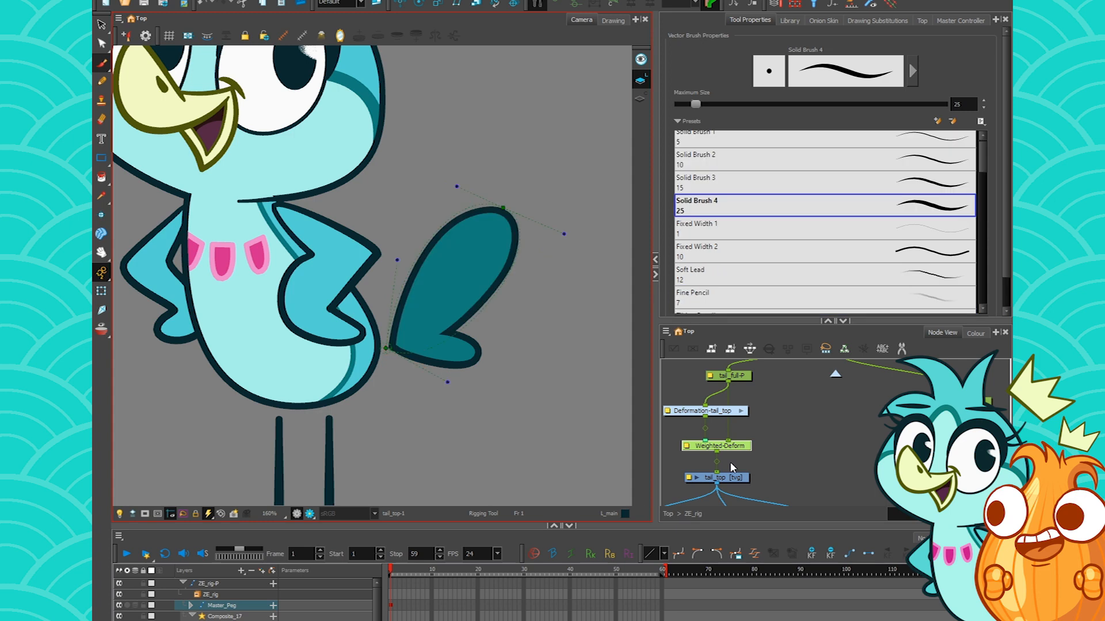
{"action": "scroll", "coordinate": [438, 262], "scroll_direction": "up", "scroll_amount": 2}
{"action": "left_click_drag", "start_coordinate": [452, 227], "coordinate": [452, 270]}
{"action": "left_click_drag", "start_coordinate": [519, 221], "coordinate": [523, 262]}
{"action": "mouse_move", "coordinate": [443, 299]}
{"action": "left_mouse_down"}
{"action": "mouse_move", "coordinate": [475, 310]}
{"action": "mouse_move", "coordinate": [521, 268]}
{"action": "left_mouse_up"}
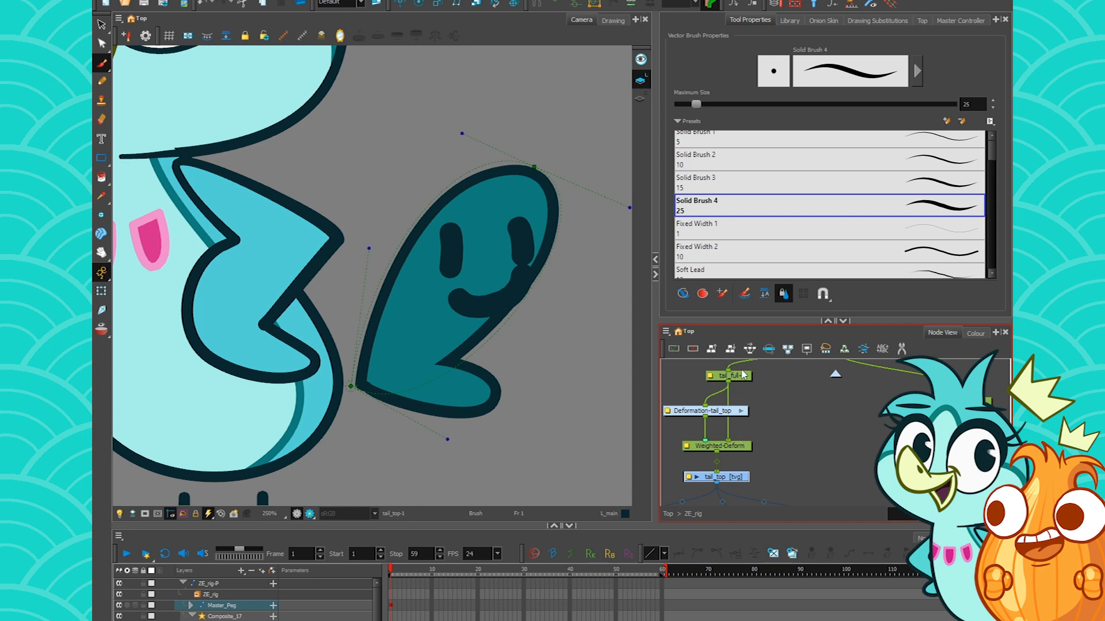
Try reshaping the painted feather by moving the envelope's tip point with the Transform tool, and undo it.
{"action": "left_click", "coordinate": [102, 291]}
{"action": "left_click", "coordinate": [468, 206]}
{"action": "mouse_move", "coordinate": [534, 167]}
{"action": "left_mouse_down"}
{"action": "mouse_move", "coordinate": [561, 173]}
{"action": "mouse_move", "coordinate": [527, 178]}
{"action": "left_mouse_up"}
{"action": "key", "text": "ctrl+z"}
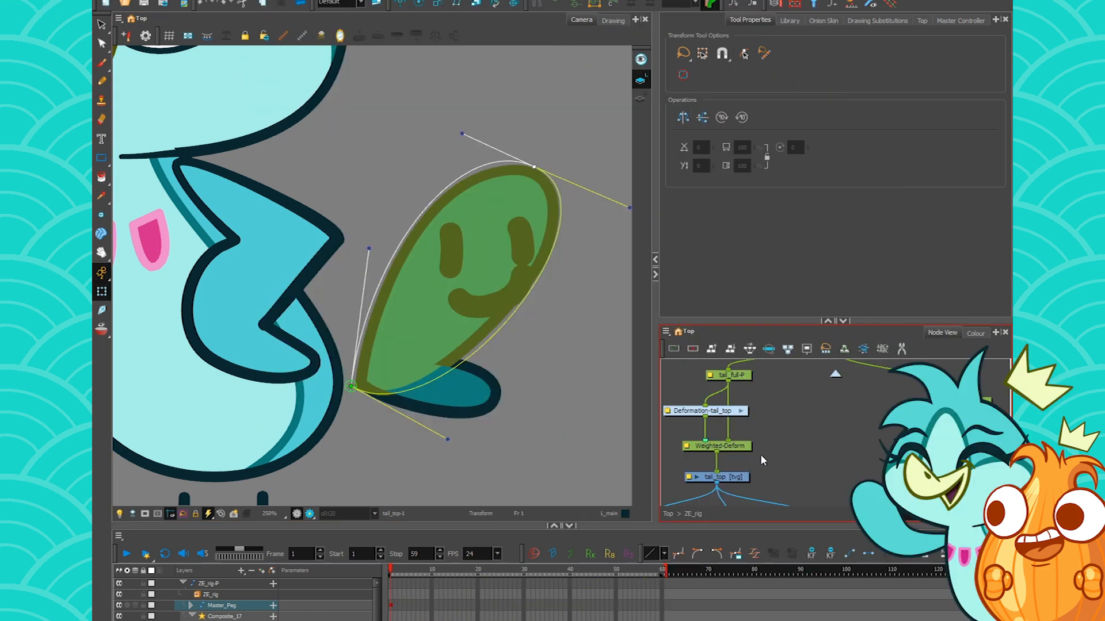
{"action": "left_click", "coordinate": [760, 461]}
{"action": "left_click_drag", "start_coordinate": [761, 460], "coordinate": [794, 469]}
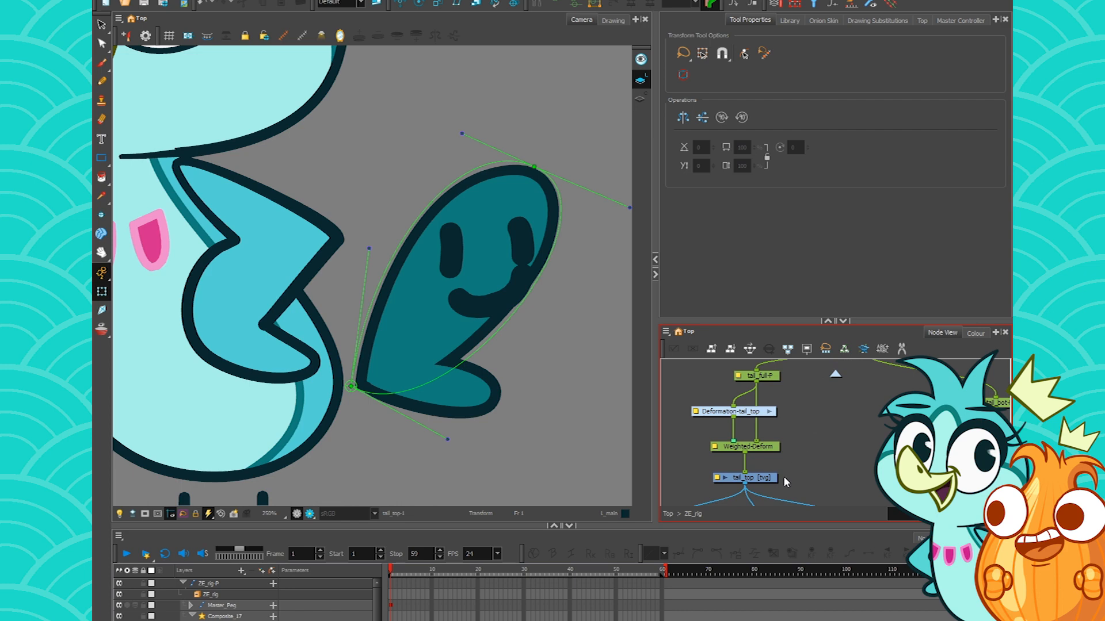
{"action": "left_click", "coordinate": [767, 479]}
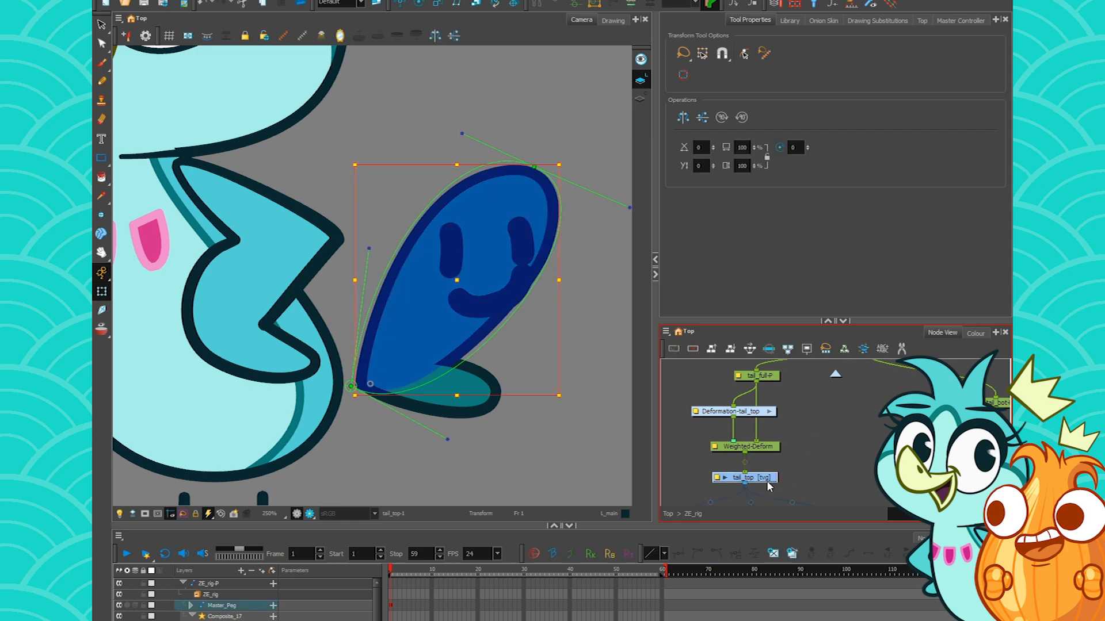
{"action": "left_click", "coordinate": [890, 3]}
{"action": "left_click", "coordinate": [635, 327]}
Run the Deformer on Deformer Wizard on Deformation-tail_top and draw a centerline controller along the feather from base to tip.
{"action": "left_click", "coordinate": [748, 370]}
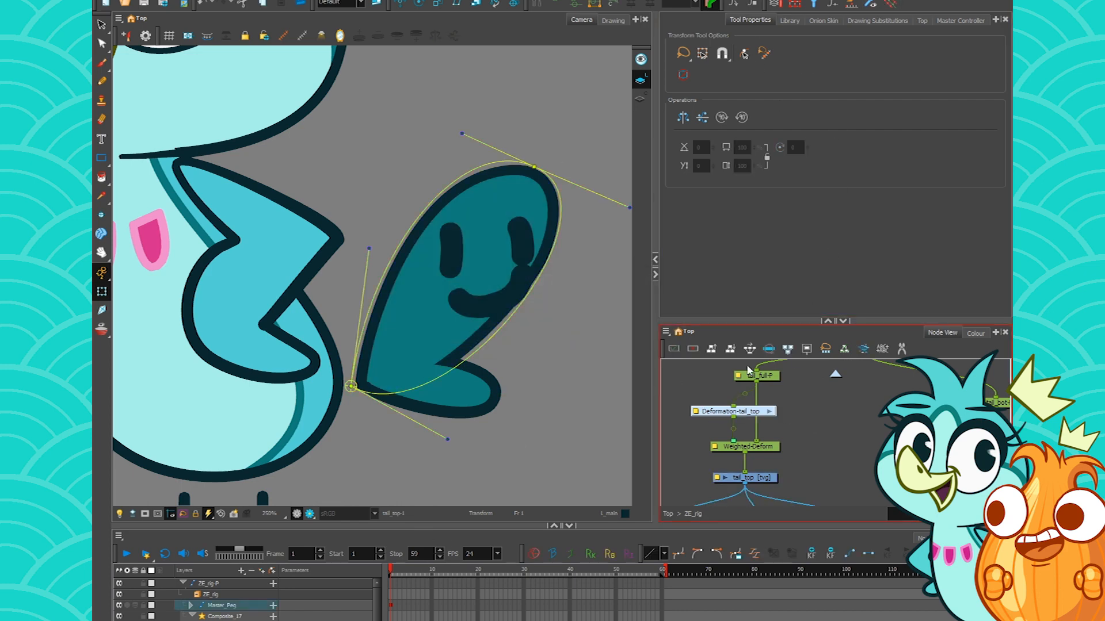
{"action": "left_click", "coordinate": [890, 4]}
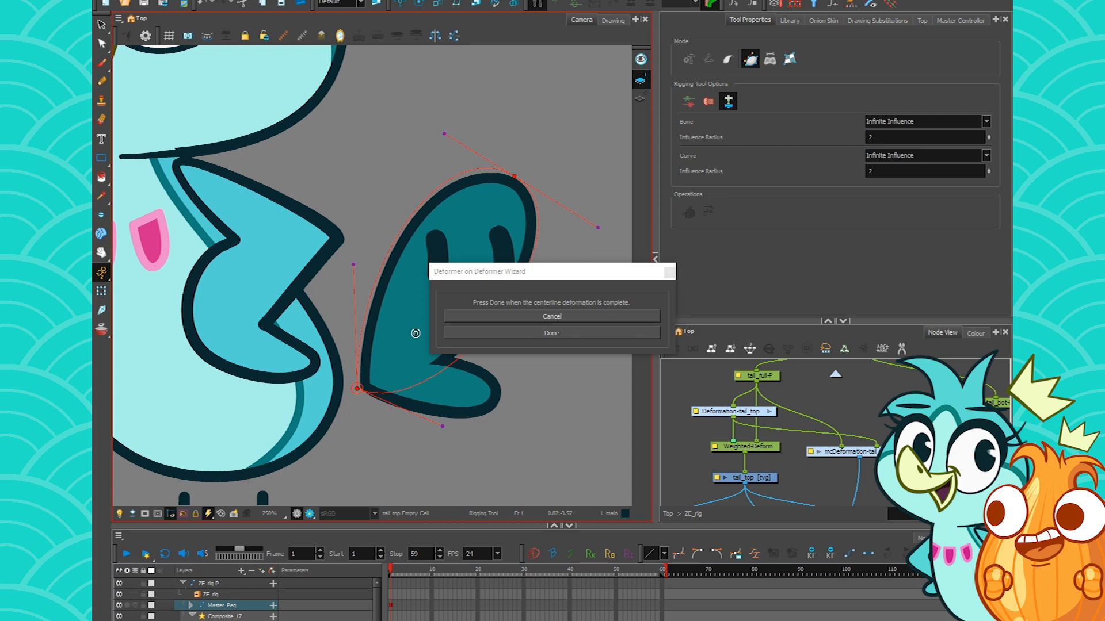
{"action": "left_click", "coordinate": [566, 166]}
{"action": "left_click", "coordinate": [551, 334]}
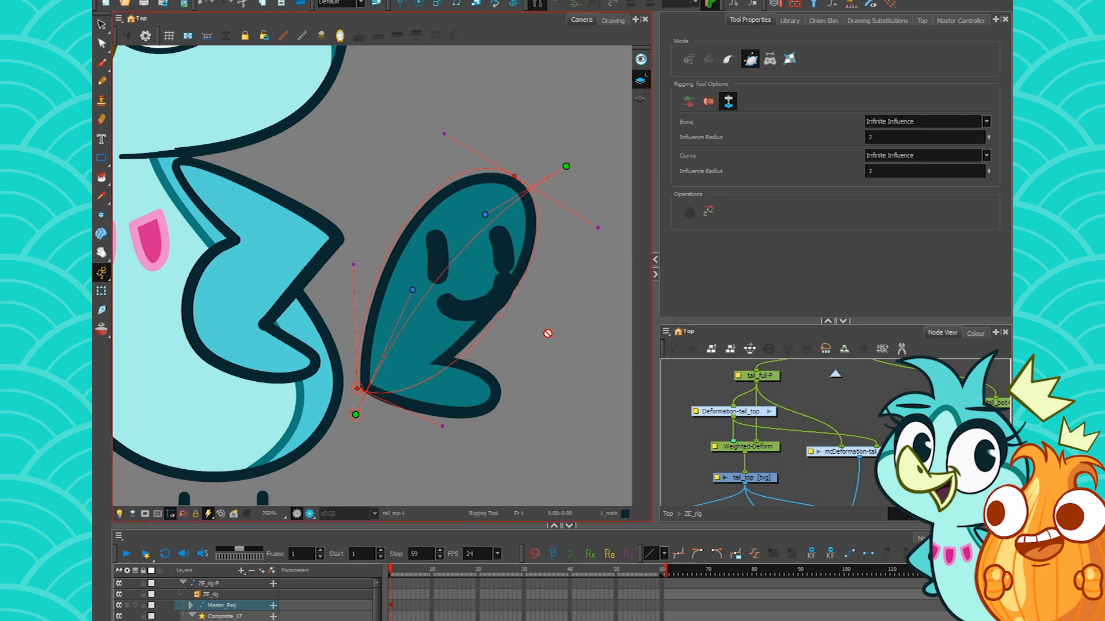
Test the centerline controller by moving its tip handle with the Transform tool and checking how the painted feather follows.
{"action": "left_click", "coordinate": [101, 290]}
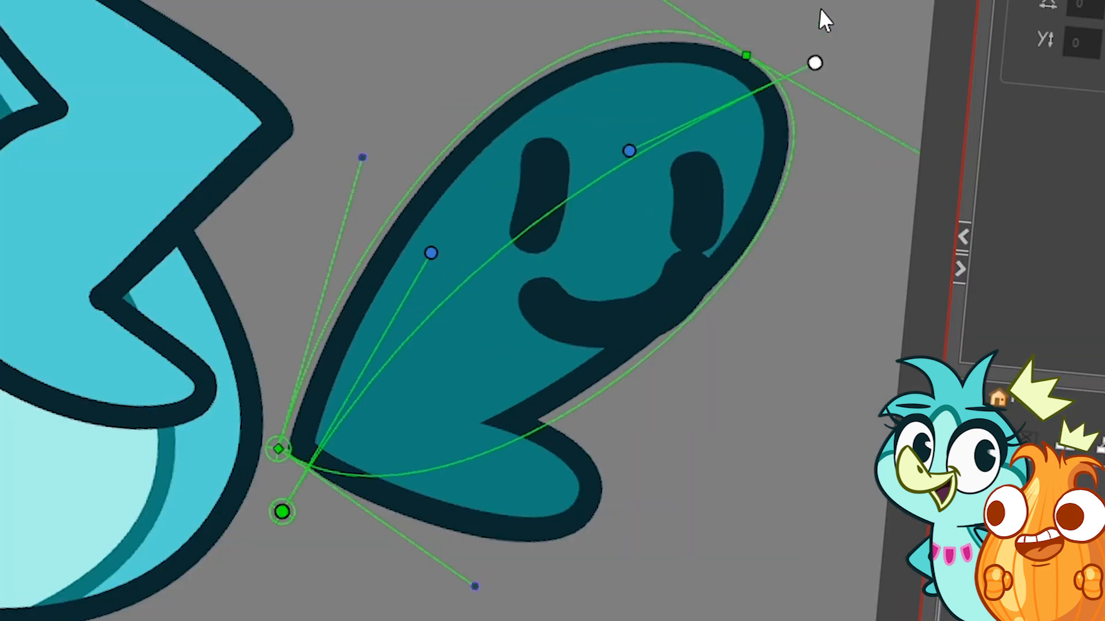
{"action": "left_click_drag", "start_coordinate": [819, 8], "coordinate": [742, 46]}
{"action": "left_click_drag", "start_coordinate": [558, 58], "coordinate": [607, 47]}
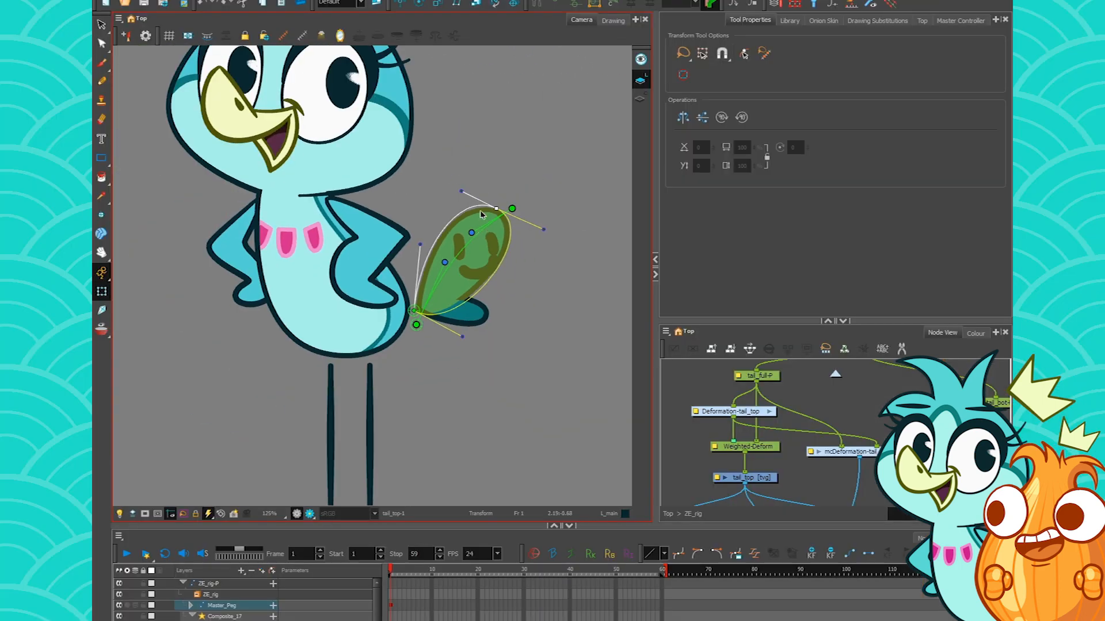
{"action": "scroll", "coordinate": [482, 214], "scroll_direction": "down", "scroll_amount": 3}
{"action": "scroll", "coordinate": [494, 170], "scroll_direction": "up", "scroll_amount": 2}
{"action": "left_click_drag", "start_coordinate": [465, 202], "coordinate": [494, 291]}
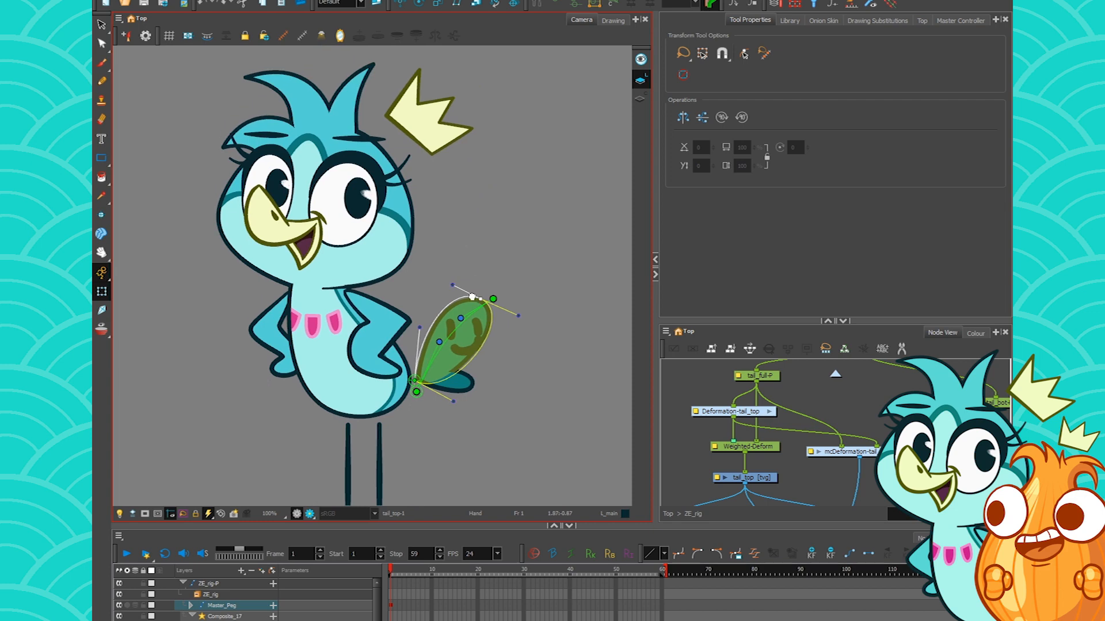
Delete the tail's mcDeformation controller, Deformation-tail_top and Weighted-Deform nodes from the node network.
{"action": "left_click", "coordinate": [836, 478]}
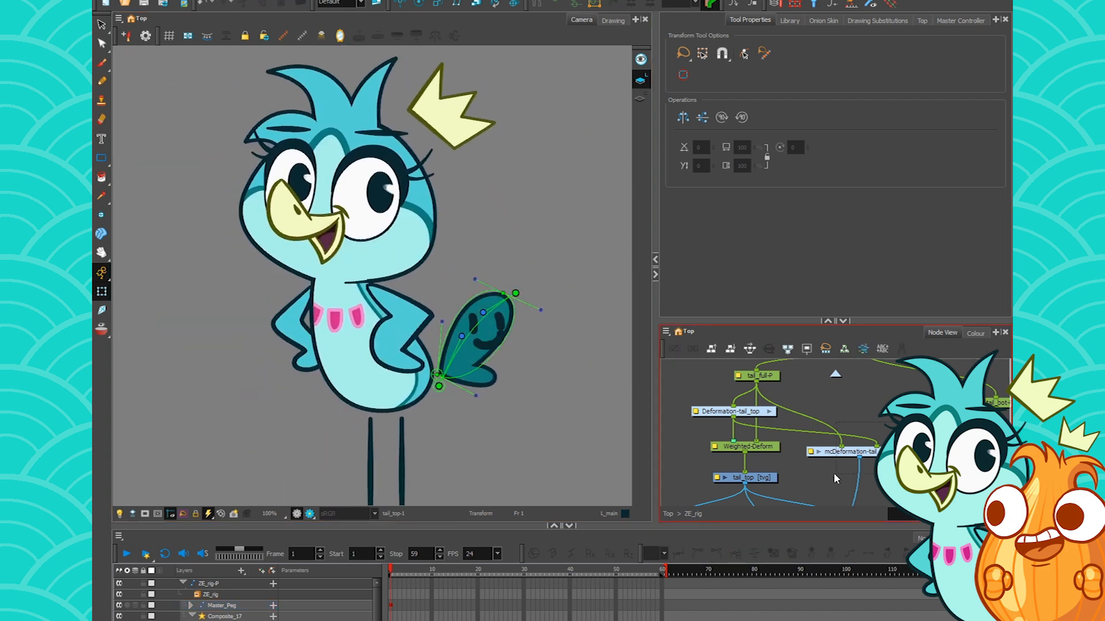
{"action": "left_click_drag", "start_coordinate": [834, 474], "coordinate": [834, 475]}
{"action": "key", "text": "Delete"}
{"action": "left_click", "coordinate": [833, 454]}
{"action": "key", "text": "Delete"}
{"action": "left_click", "coordinate": [750, 412]}
{"action": "key", "text": "Delete"}
{"action": "left_click", "coordinate": [771, 446]}
{"action": "key", "text": "Delete"}
Delete the two painted eyes and the smile from the tail_top feather, and return to the Transform tool.
{"action": "left_click_drag", "start_coordinate": [414, 201], "coordinate": [442, 232]}
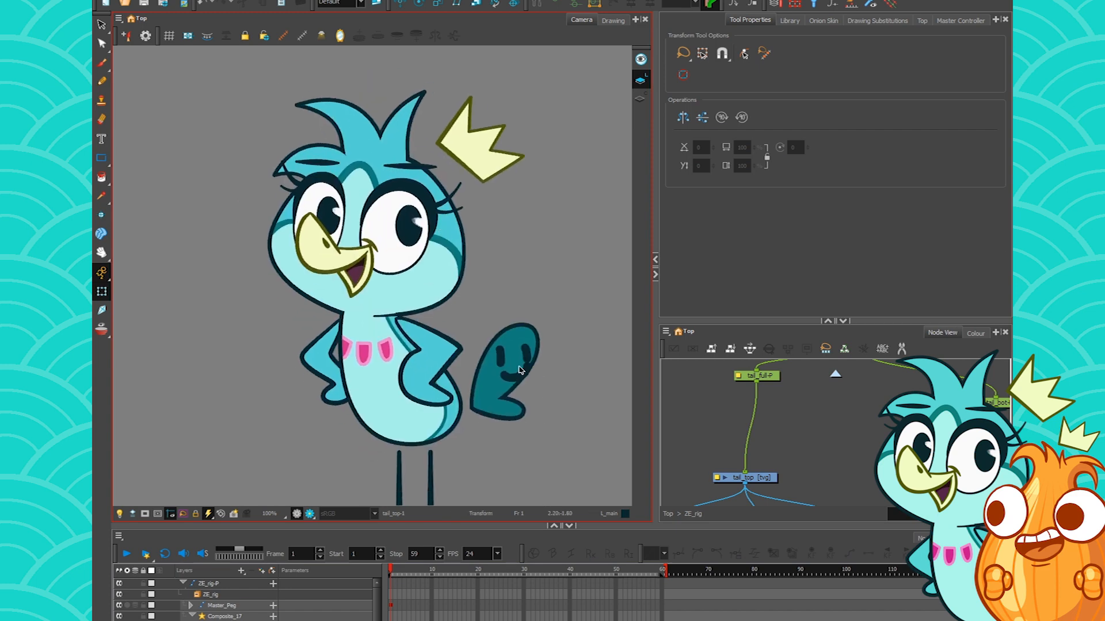
{"action": "left_click", "coordinate": [102, 25]}
{"action": "left_click", "coordinate": [501, 357]}
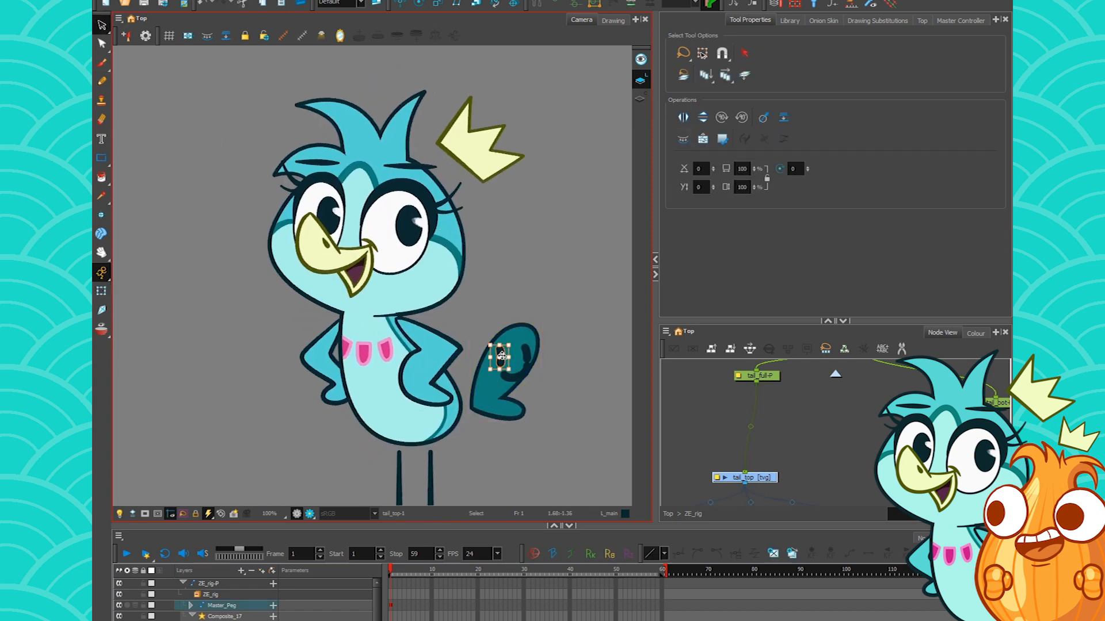
{"action": "key", "text": "Delete"}
{"action": "left_click", "coordinate": [527, 353]}
{"action": "key", "text": "Delete"}
{"action": "left_click", "coordinate": [522, 372]}
{"action": "key", "text": "Delete"}
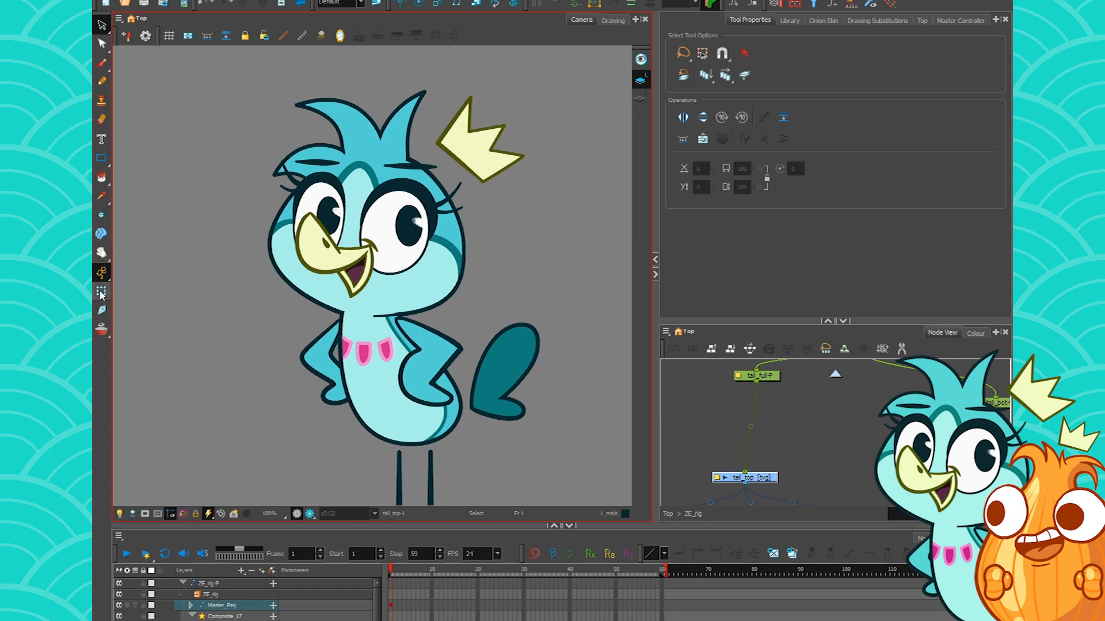
{"action": "key", "text": "ctrl+a"}
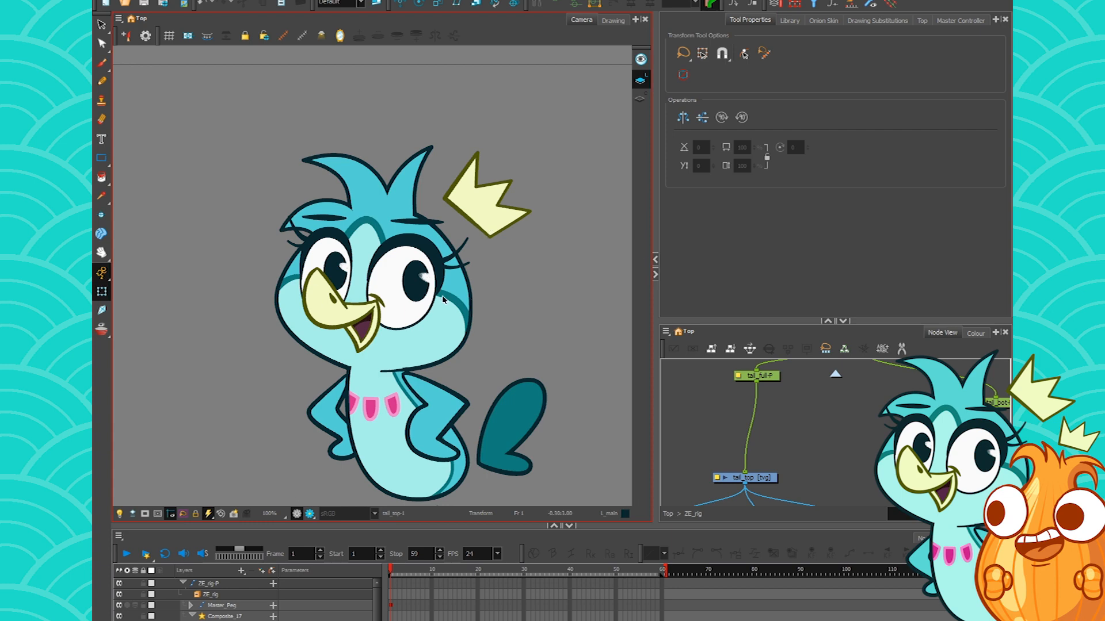
Select the crown and display the Coordinate toolbar.
{"action": "left_click", "coordinate": [490, 224]}
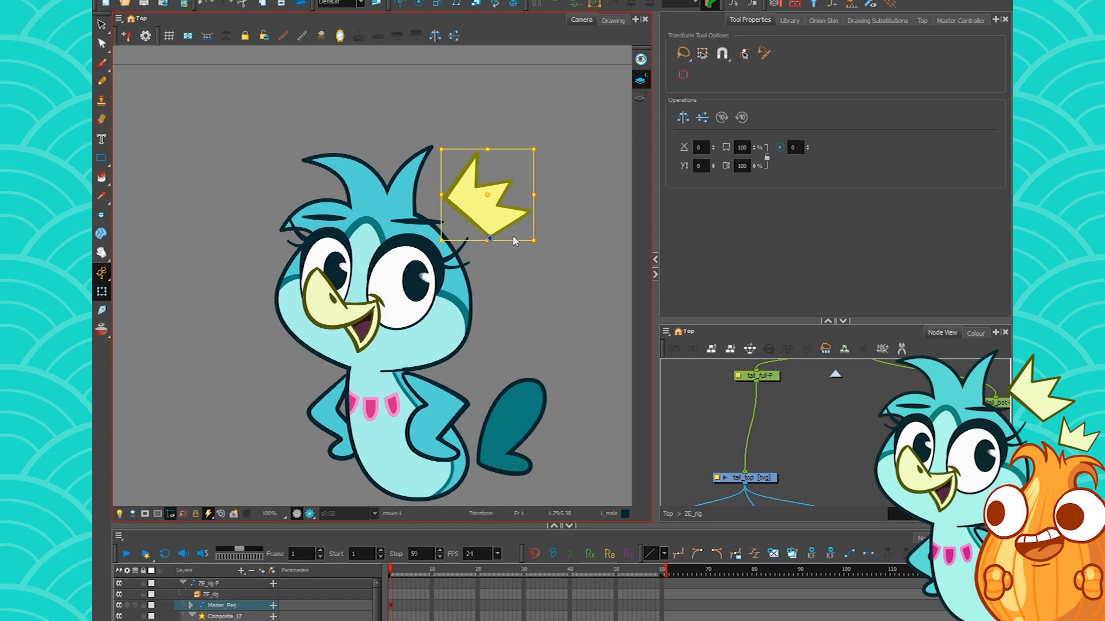
{"action": "right_click", "coordinate": [938, 11]}
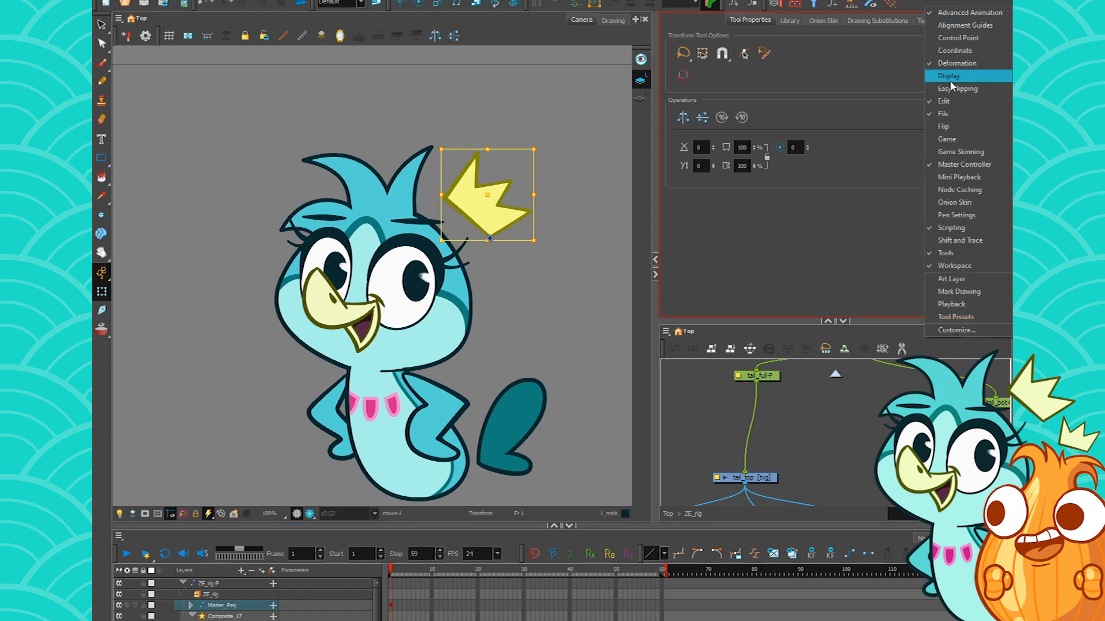
{"action": "left_click", "coordinate": [976, 36]}
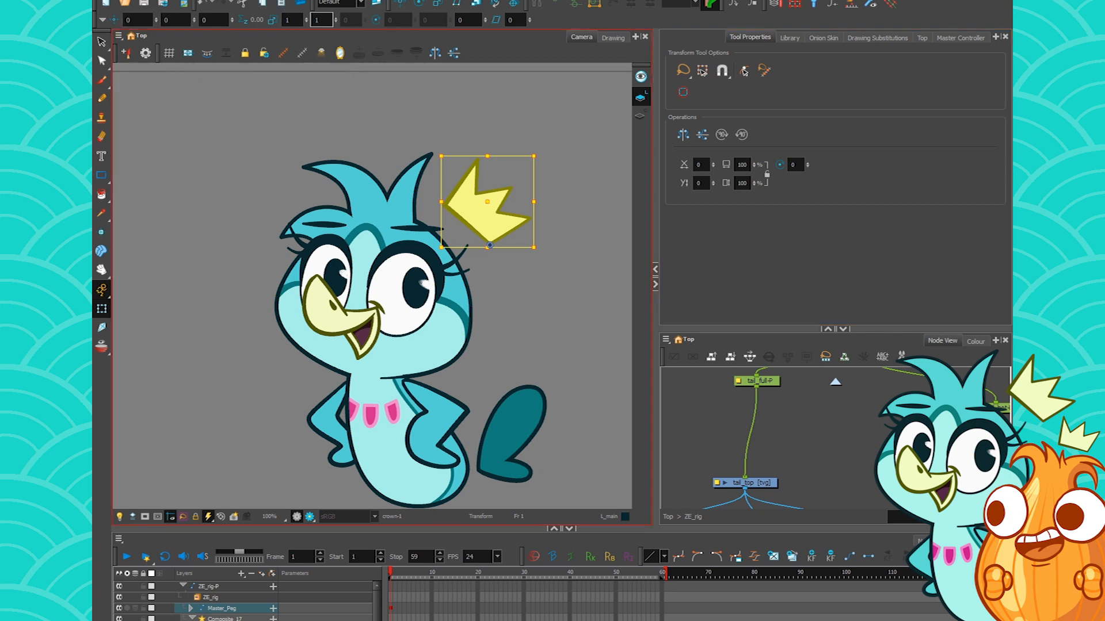
Try hiding the crown by setting its Y scale to 0, and undo it.
{"action": "left_click", "coordinate": [321, 20]}
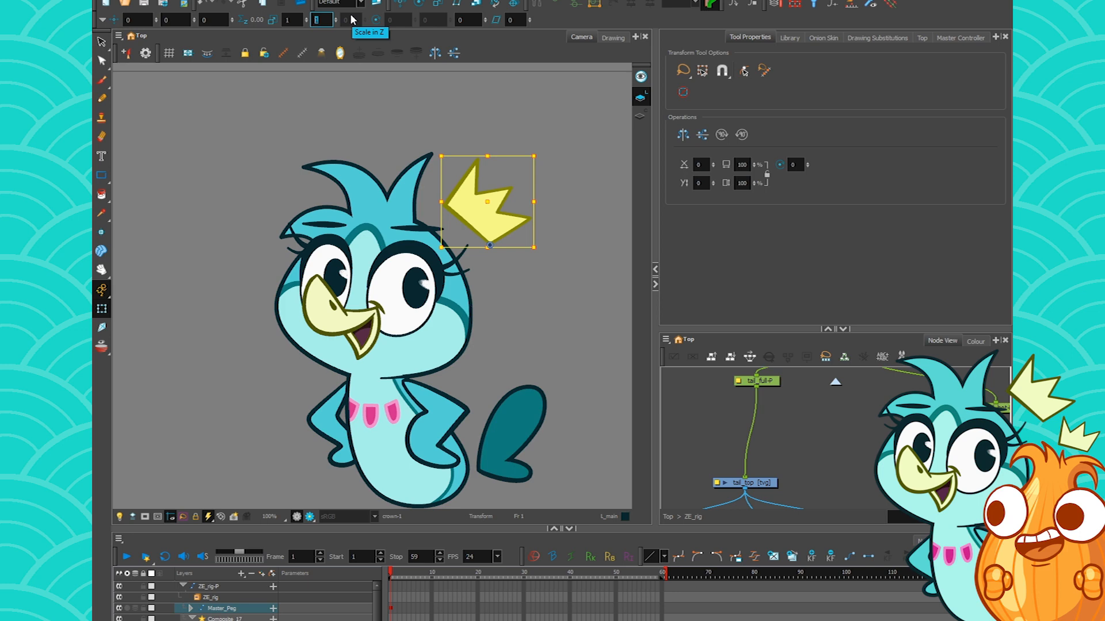
{"action": "type", "text": "0"}
{"action": "key", "text": "Return"}
{"action": "left_click", "coordinate": [474, 198]}
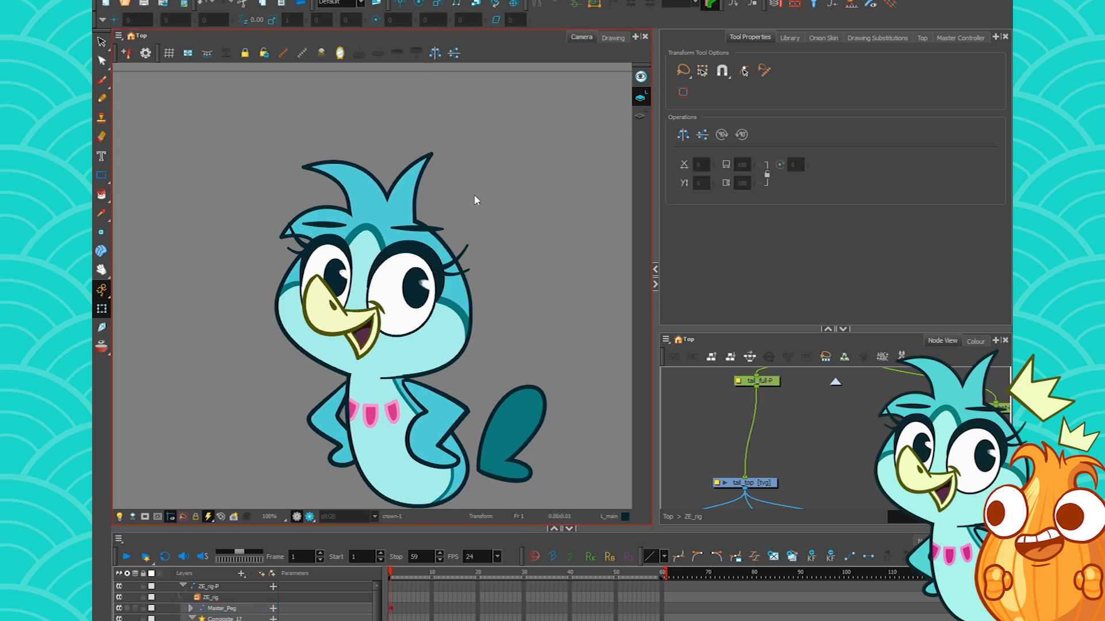
{"action": "key", "text": "ctrl+z"}
{"action": "key", "text": "ctrl+z"}
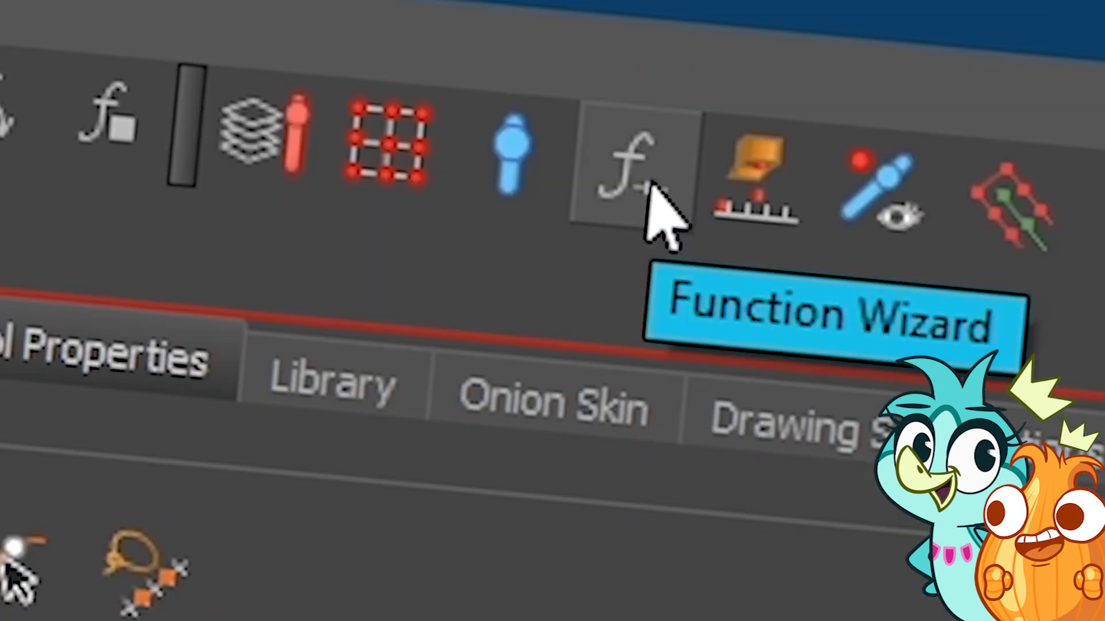
Start a Master Controller function for crown-P with the Function Wizard, using CheckboxWidget and the Enable/Disable Node operation.
{"action": "left_click", "coordinate": [649, 183]}
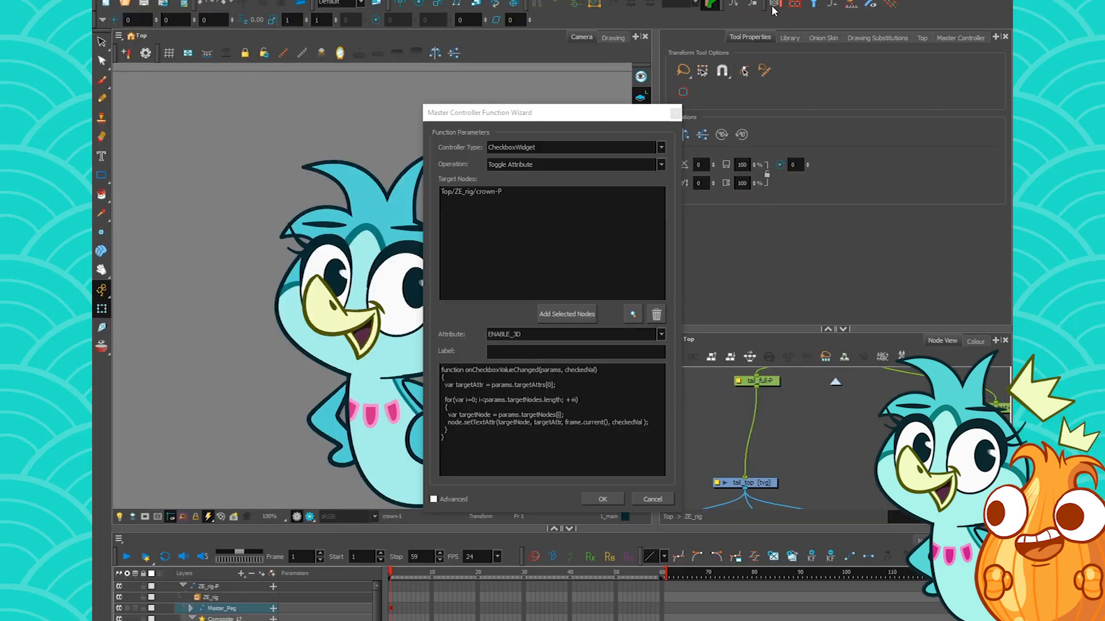
{"action": "left_click_drag", "start_coordinate": [532, 109], "coordinate": [684, 101]}
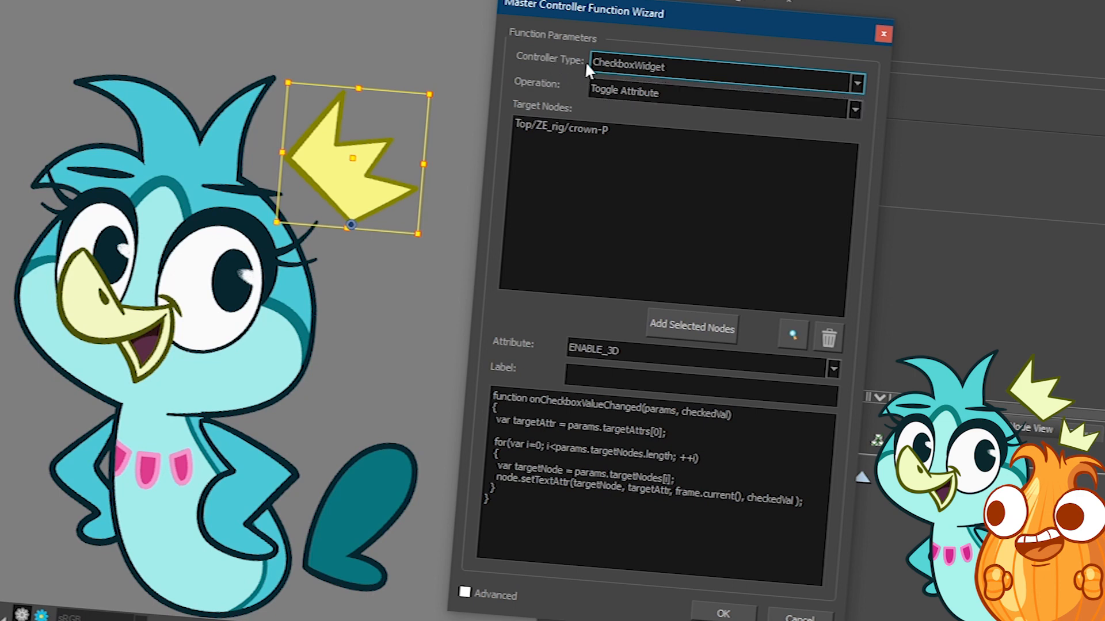
{"action": "left_click", "coordinate": [647, 63]}
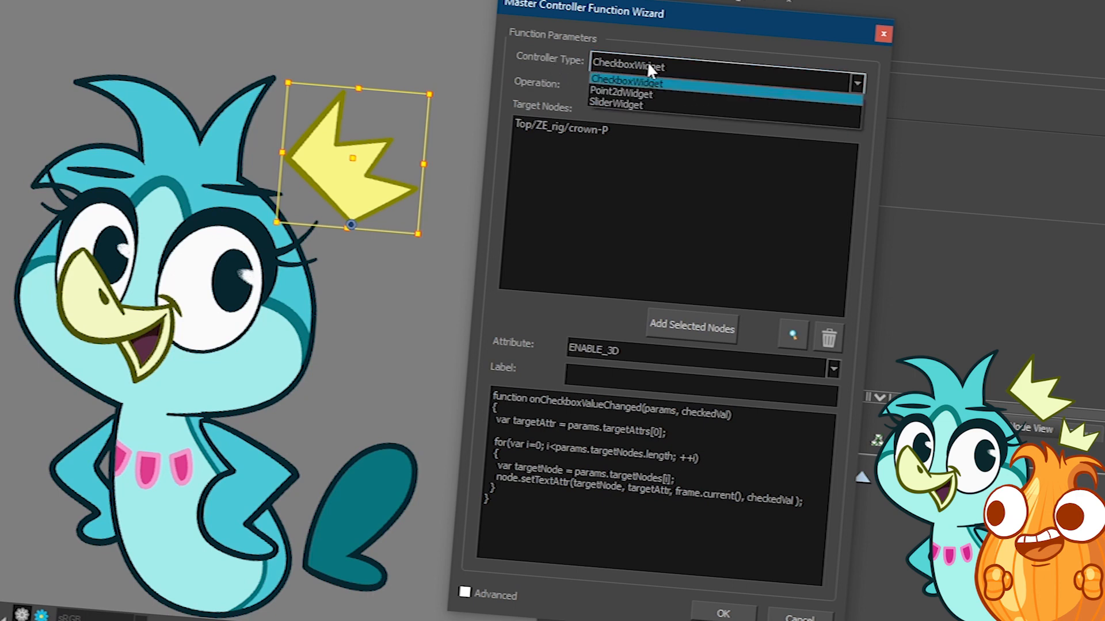
{"action": "left_click", "coordinate": [630, 83]}
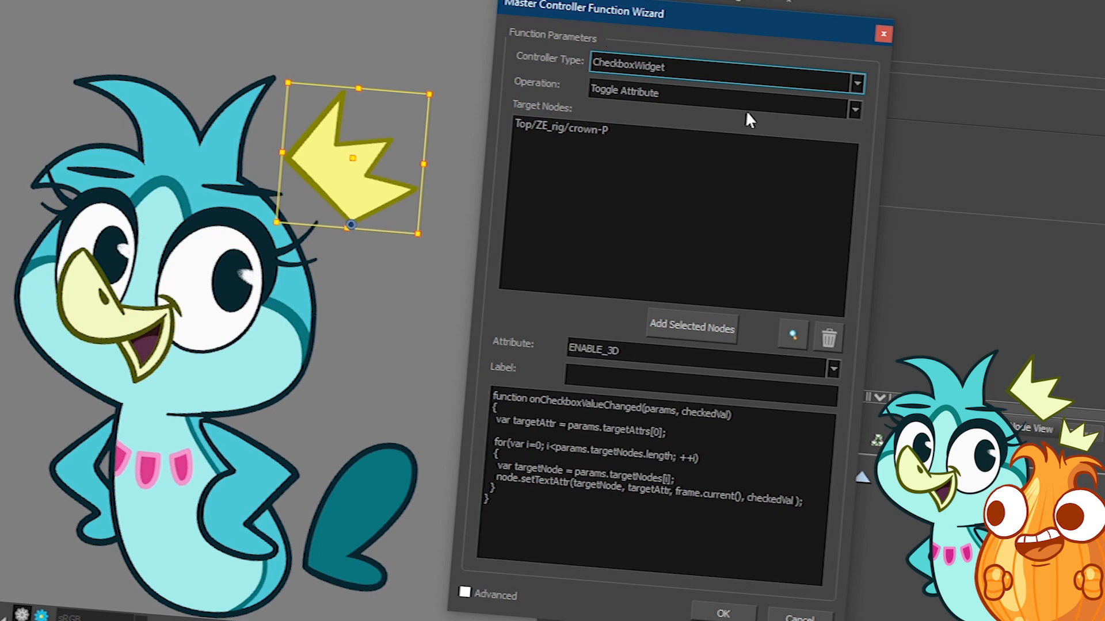
{"action": "left_click", "coordinate": [652, 92]}
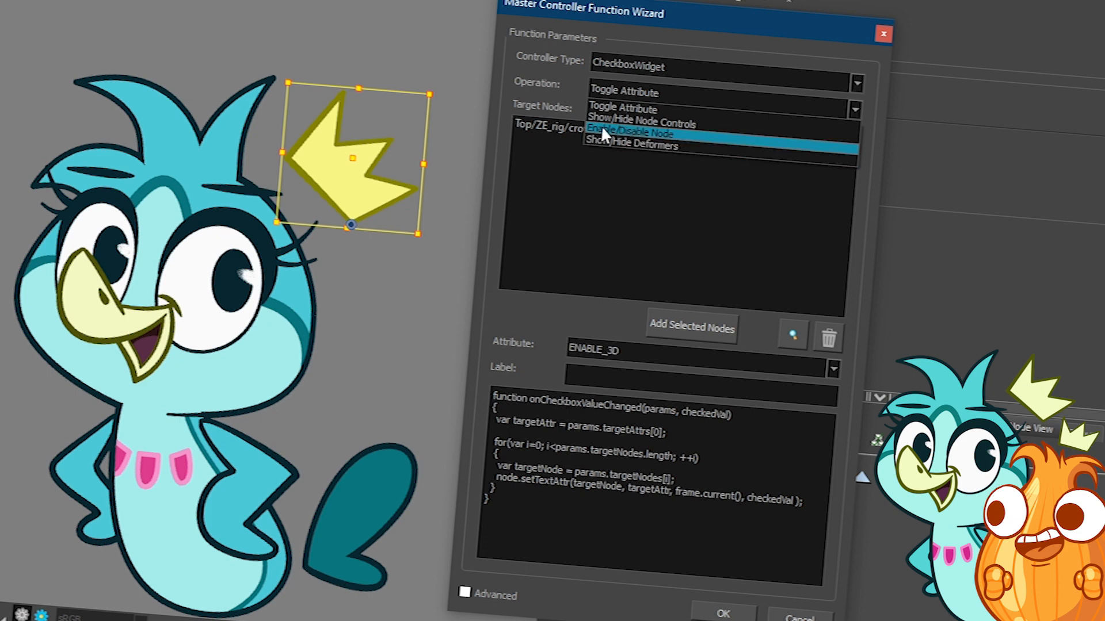
{"action": "left_click", "coordinate": [671, 132]}
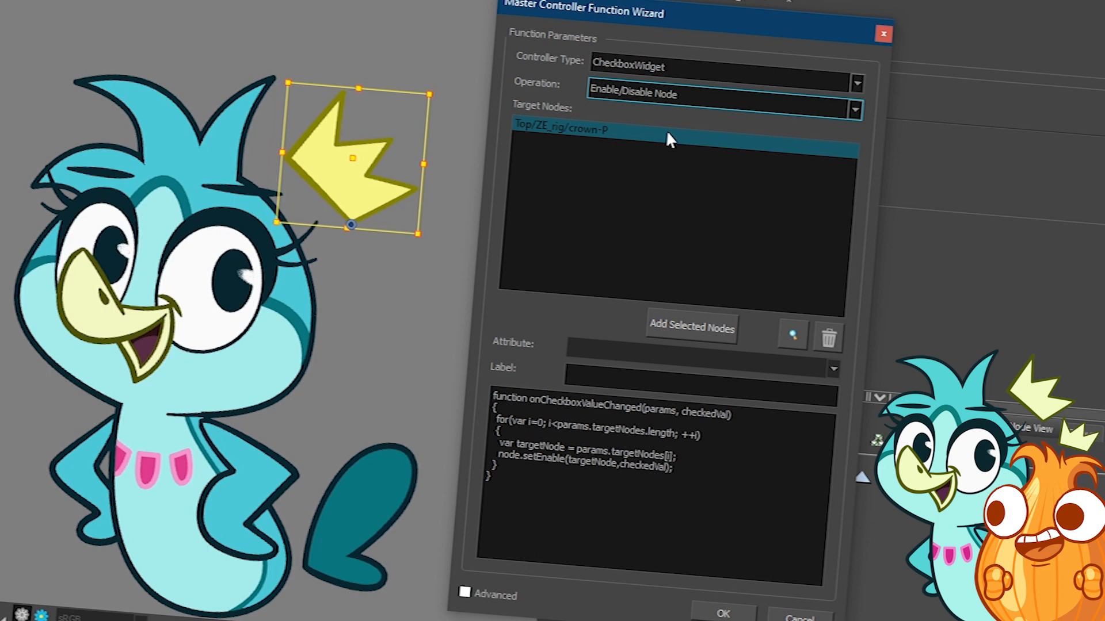
Target the selected crown-P node, label the controller ON_OFF_CROWN, and attach it to Top/ZE_rig/Composite_1.
{"action": "left_click", "coordinate": [693, 324]}
{"action": "left_click", "coordinate": [639, 363]}
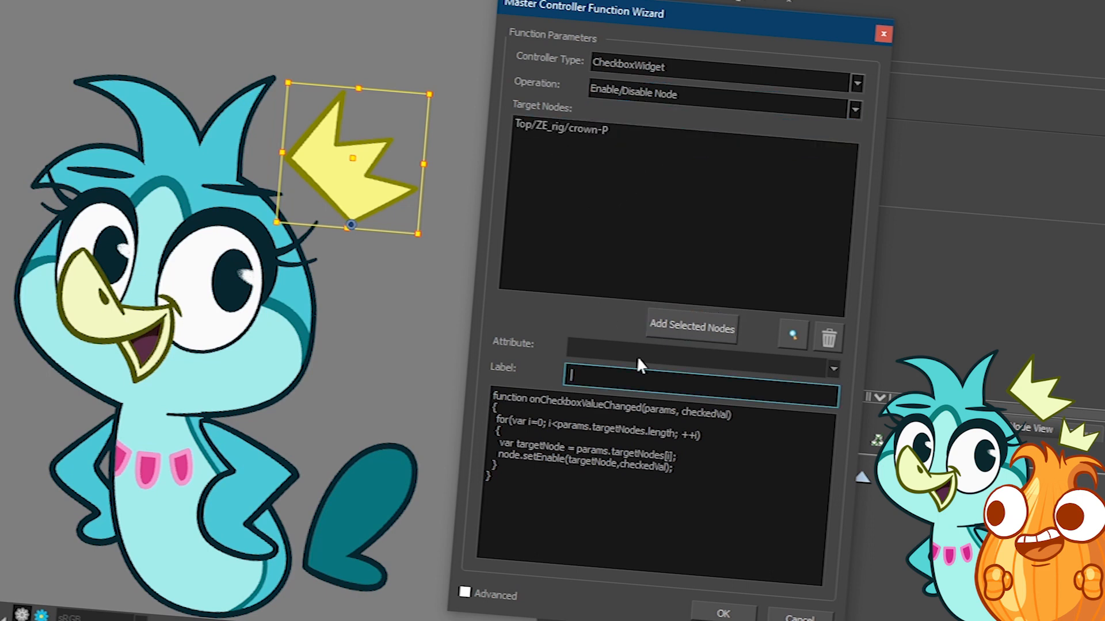
{"action": "type", "text": "ON_OFF_CROWN"}
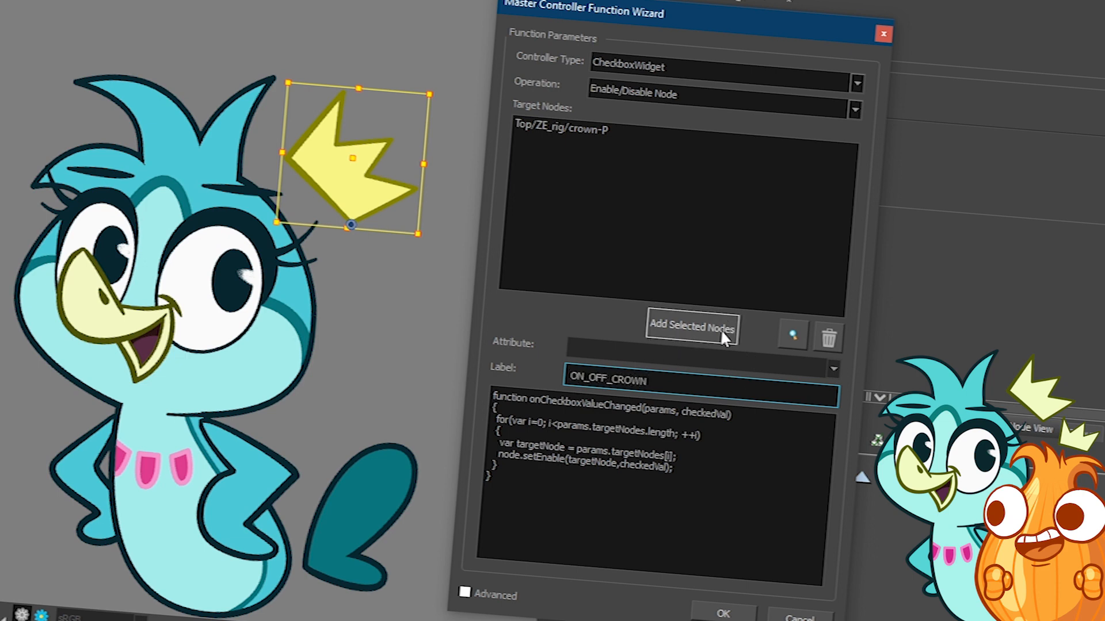
{"action": "left_click", "coordinate": [723, 612]}
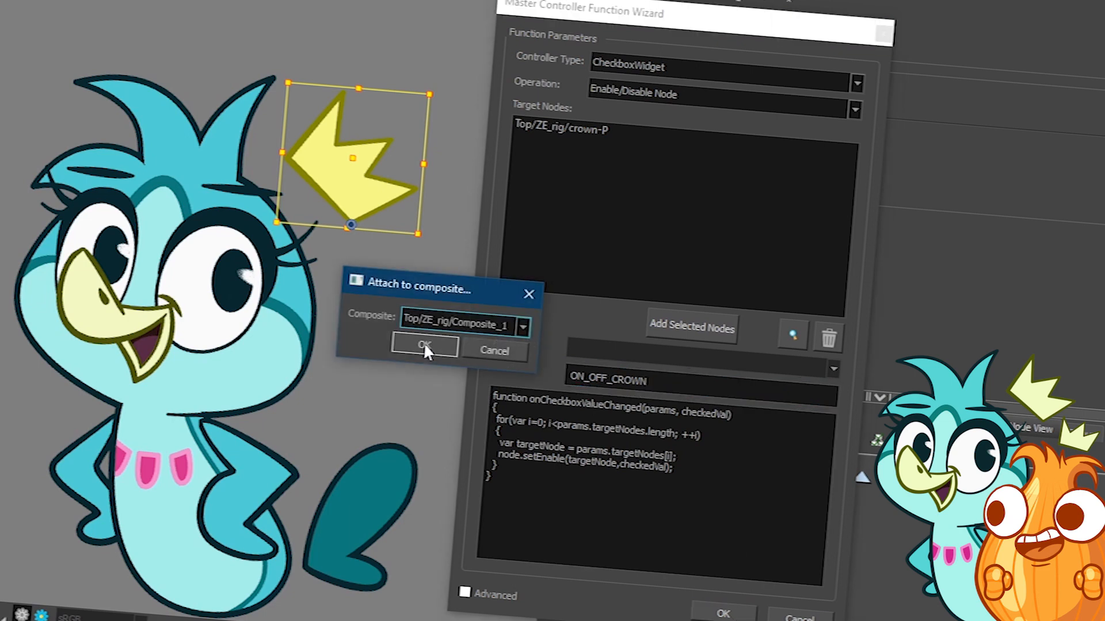
{"action": "left_click", "coordinate": [450, 323]}
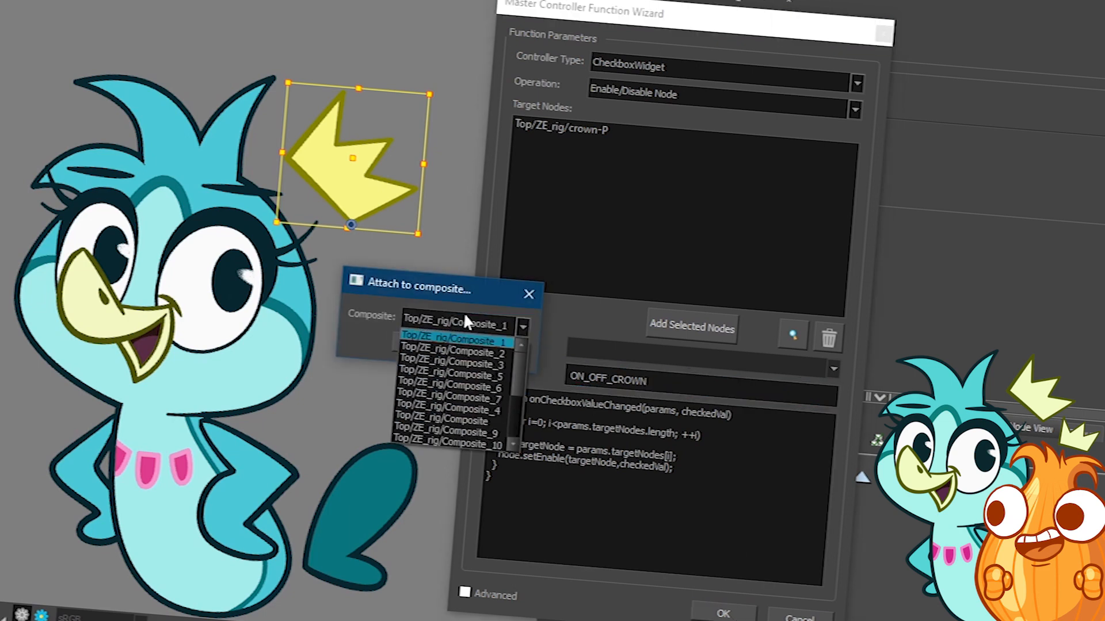
{"action": "left_click", "coordinate": [456, 317]}
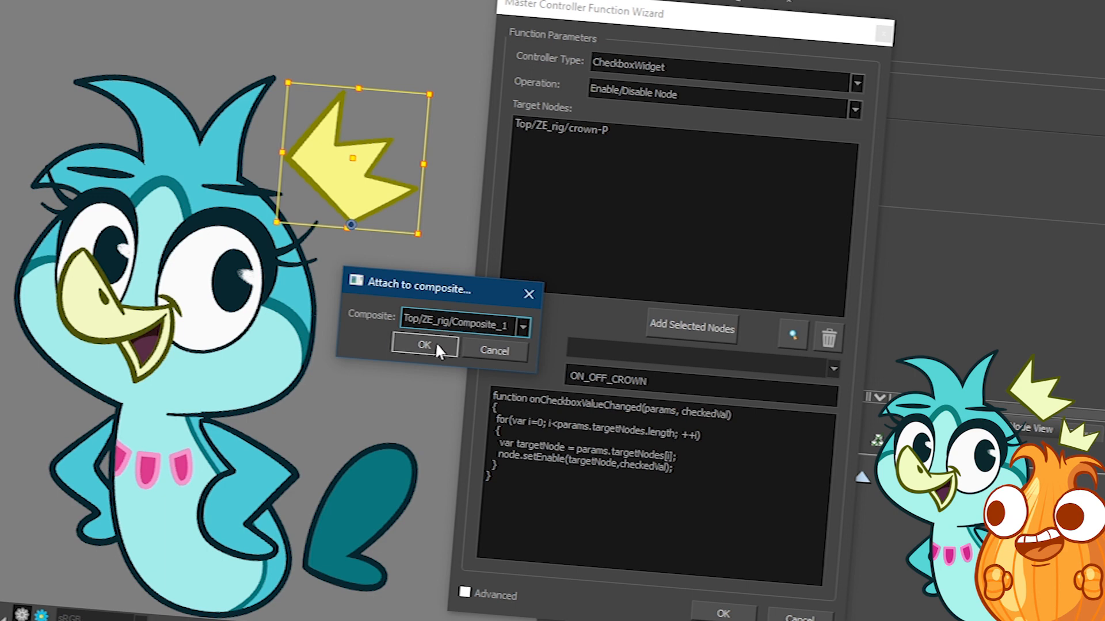
{"action": "left_click", "coordinate": [435, 342]}
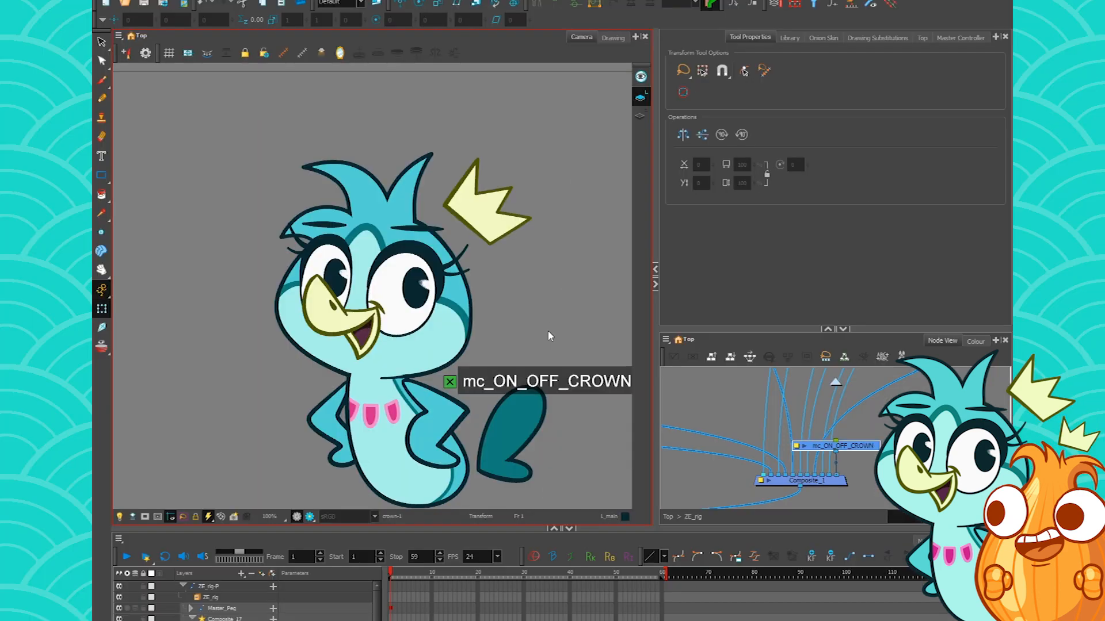
Toggle the crown with the mc_ON_OFF_CROWN checkbox, and delete that controller node above Composite_1.
{"action": "scroll", "coordinate": [506, 387], "scroll_direction": "down", "scroll_amount": 3}
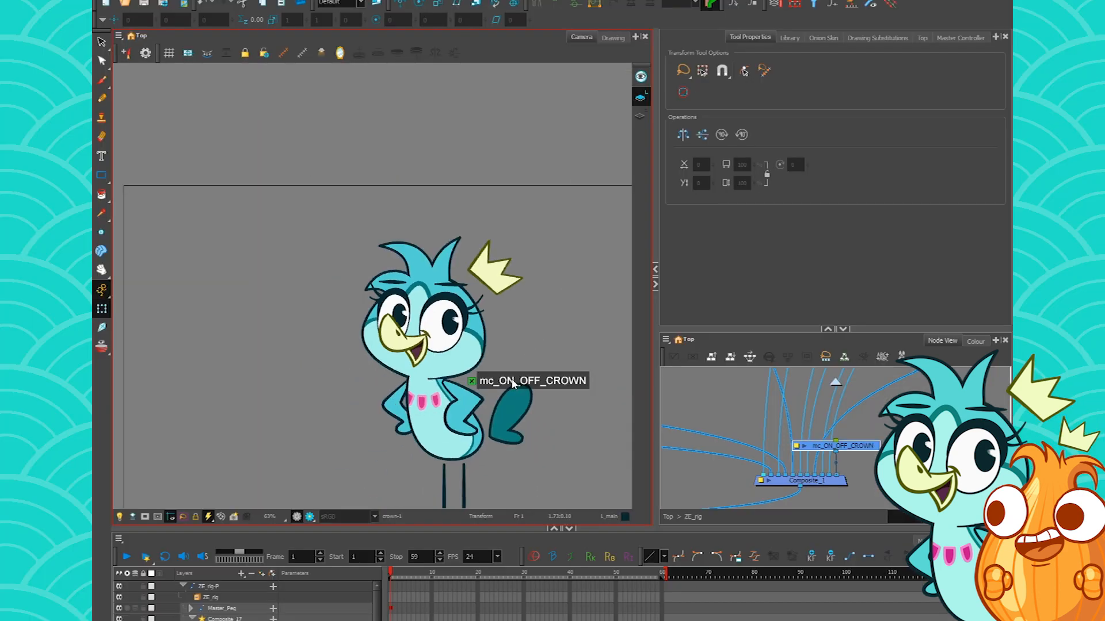
{"action": "scroll", "coordinate": [542, 404], "scroll_direction": "up", "scroll_amount": 3}
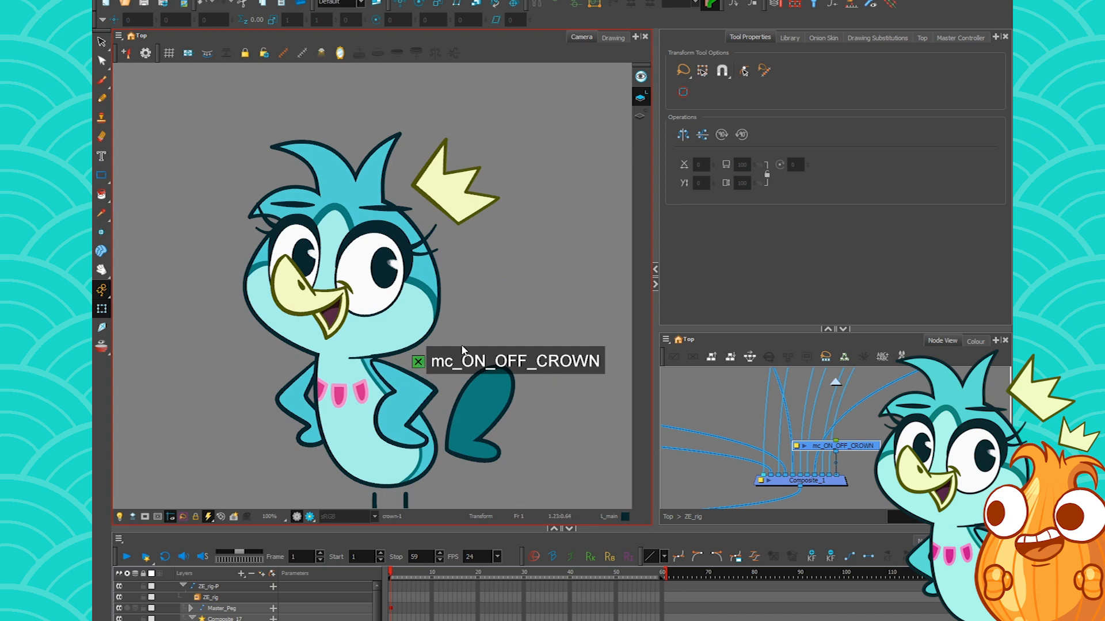
{"action": "left_click", "coordinate": [418, 363]}
{"action": "left_click", "coordinate": [419, 363]}
{"action": "left_click", "coordinate": [851, 449]}
{"action": "key", "text": "Delete"}
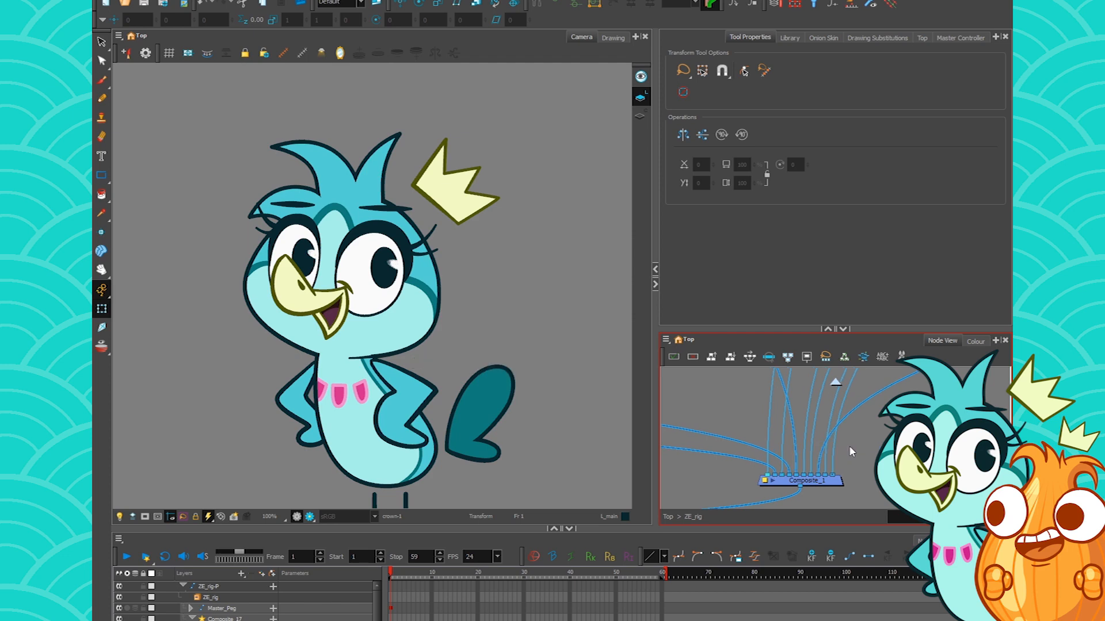
Start a Master Controller function for the crown drawing with CheckboxWidget and the Enable/Disable Node operation.
{"action": "left_click", "coordinate": [467, 194]}
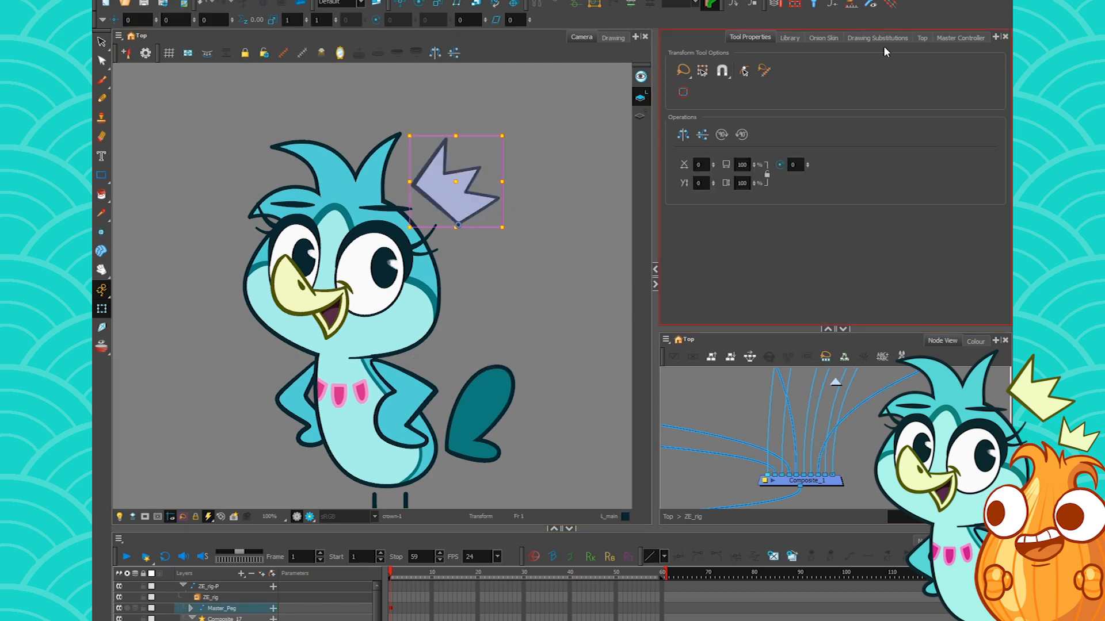
{"action": "left_click", "coordinate": [830, 7]}
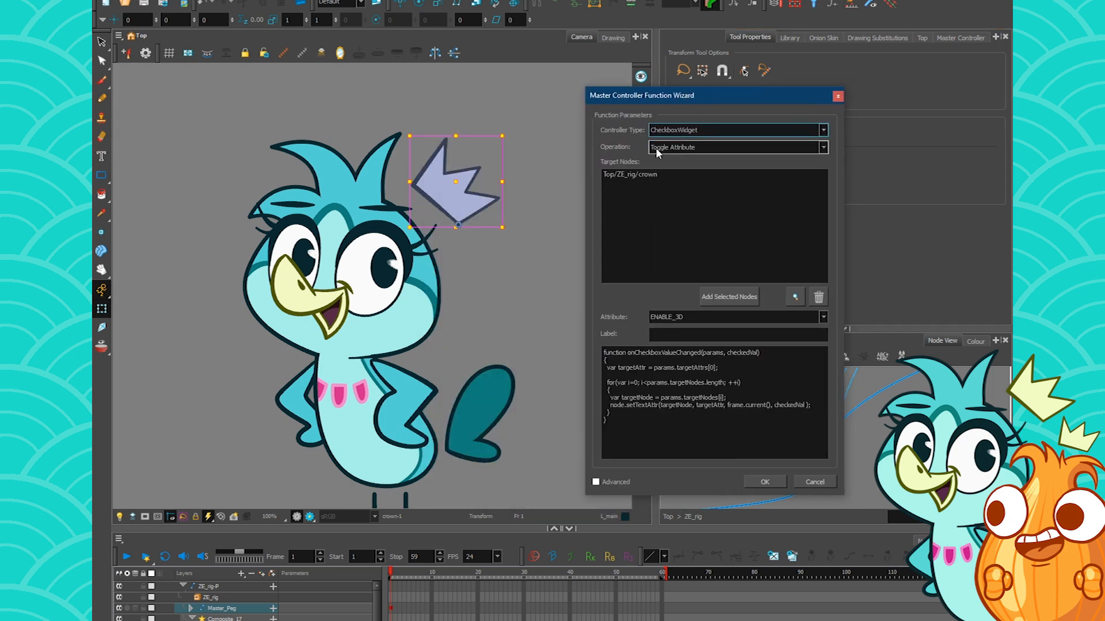
{"action": "left_click", "coordinate": [658, 148]}
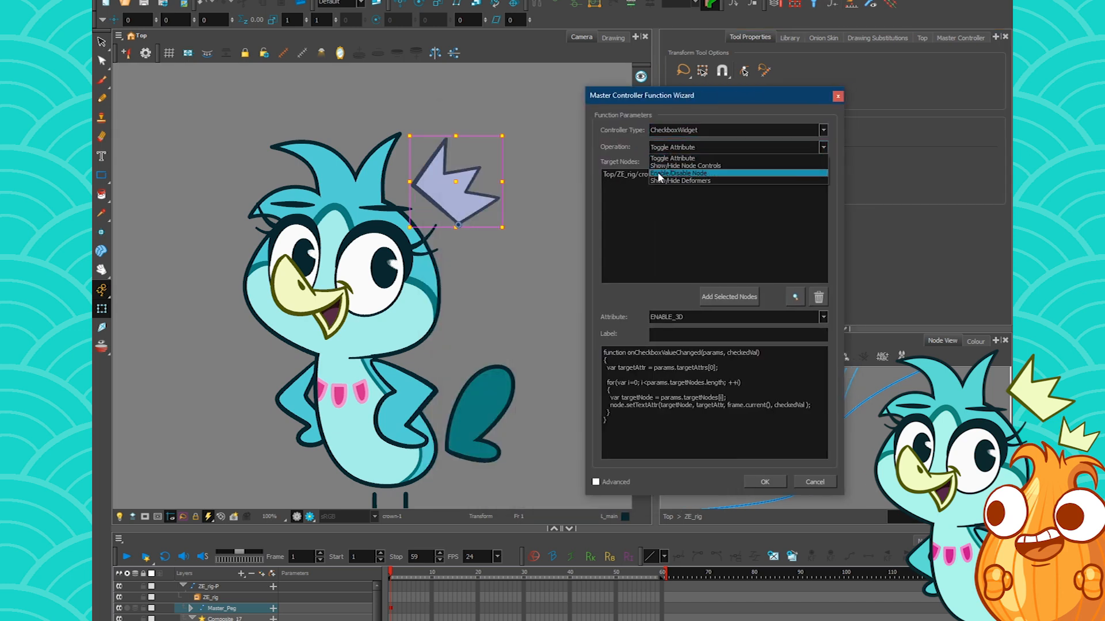
{"action": "left_click", "coordinate": [660, 174]}
{"action": "left_click", "coordinate": [648, 174]}
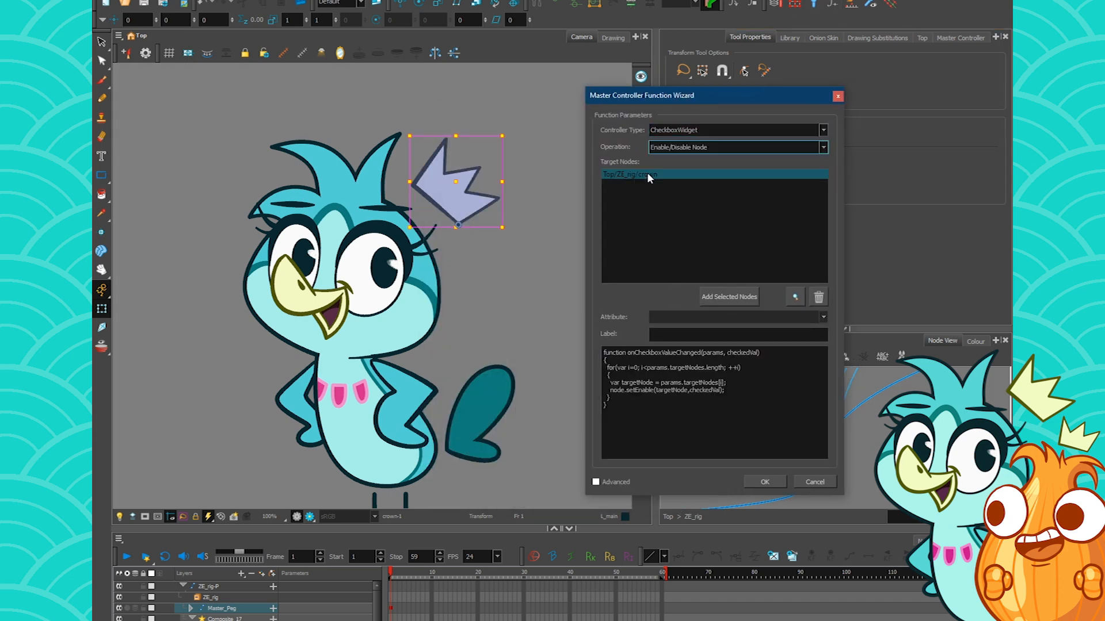
Target the Top/ZE_rig/crown node, label the controller crown, and attach it to Composite_1.
{"action": "left_click", "coordinate": [728, 297]}
{"action": "left_click", "coordinate": [651, 174]}
{"action": "left_click", "coordinate": [679, 333]}
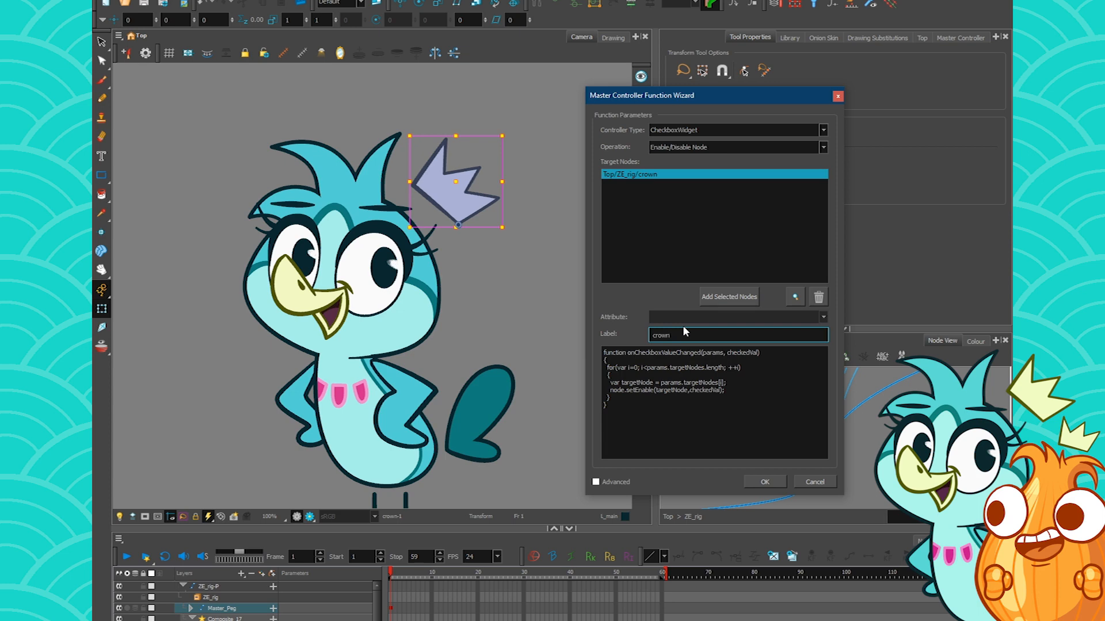
{"action": "left_click", "coordinate": [545, 322]}
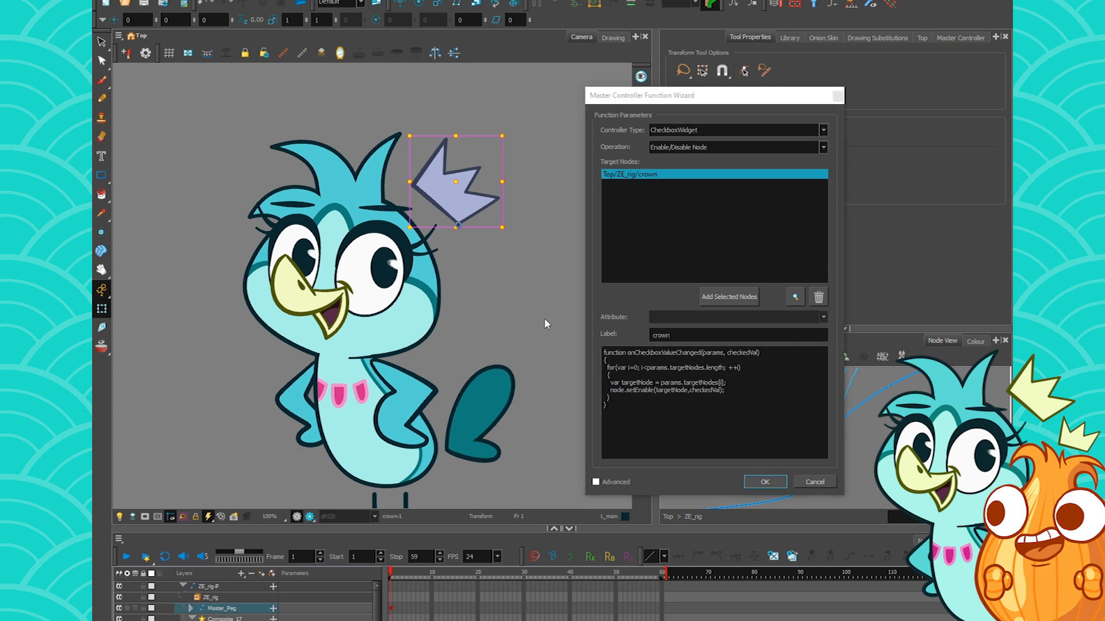
{"action": "left_click", "coordinate": [555, 320]}
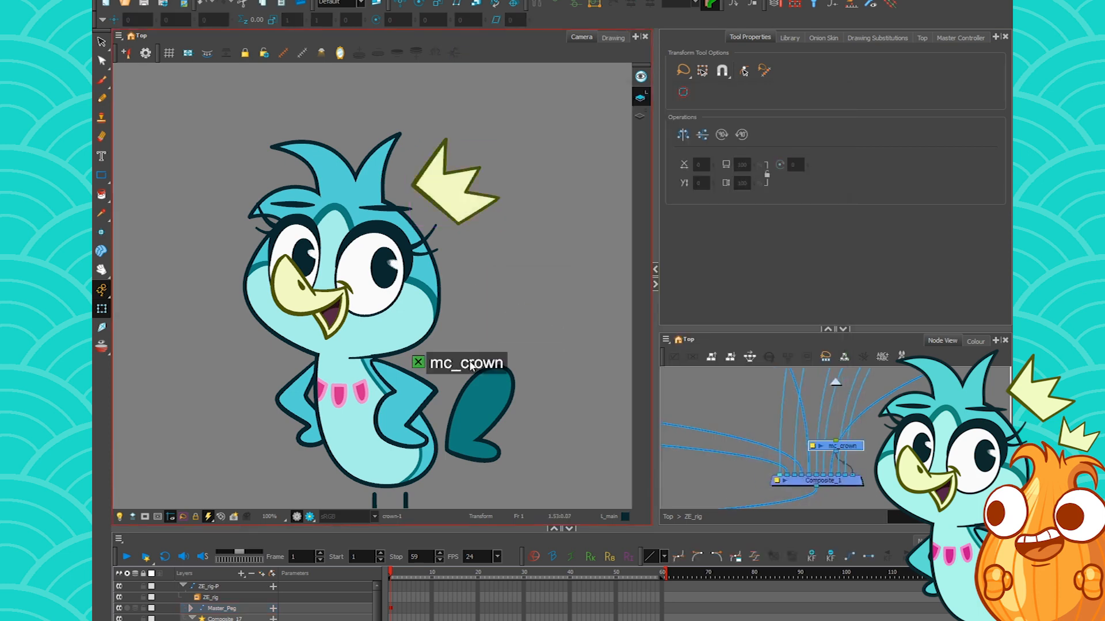
Test the mc_crown checkbox by repeatedly switching the crown off and on.
{"action": "left_click", "coordinate": [418, 364]}
{"action": "left_click", "coordinate": [418, 364]}
{"action": "left_click", "coordinate": [418, 364]}
{"action": "left_click", "coordinate": [419, 363]}
{"action": "left_click", "coordinate": [418, 364]}
{"action": "left_click", "coordinate": [419, 363]}
{"action": "left_click", "coordinate": [419, 363]}
{"action": "left_click", "coordinate": [418, 364]}
{"action": "left_click", "coordinate": [418, 364]}
{"action": "left_click", "coordinate": [419, 363]}
{"action": "left_click", "coordinate": [418, 363]}
{"action": "left_click", "coordinate": [418, 364]}
{"action": "left_click", "coordinate": [418, 364]}
{"action": "left_click", "coordinate": [418, 363]}
{"action": "left_click", "coordinate": [751, 85]}
{"action": "left_click", "coordinate": [826, 6]}
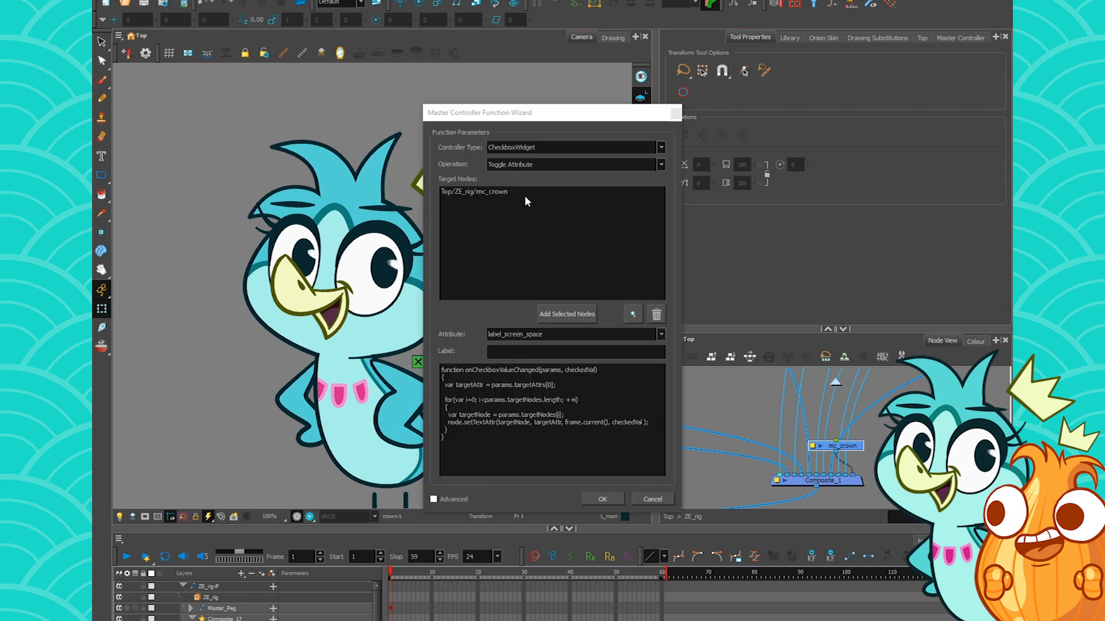
{"action": "left_click_drag", "start_coordinate": [510, 109], "coordinate": [642, 92]}
{"action": "left_click", "coordinate": [616, 176]}
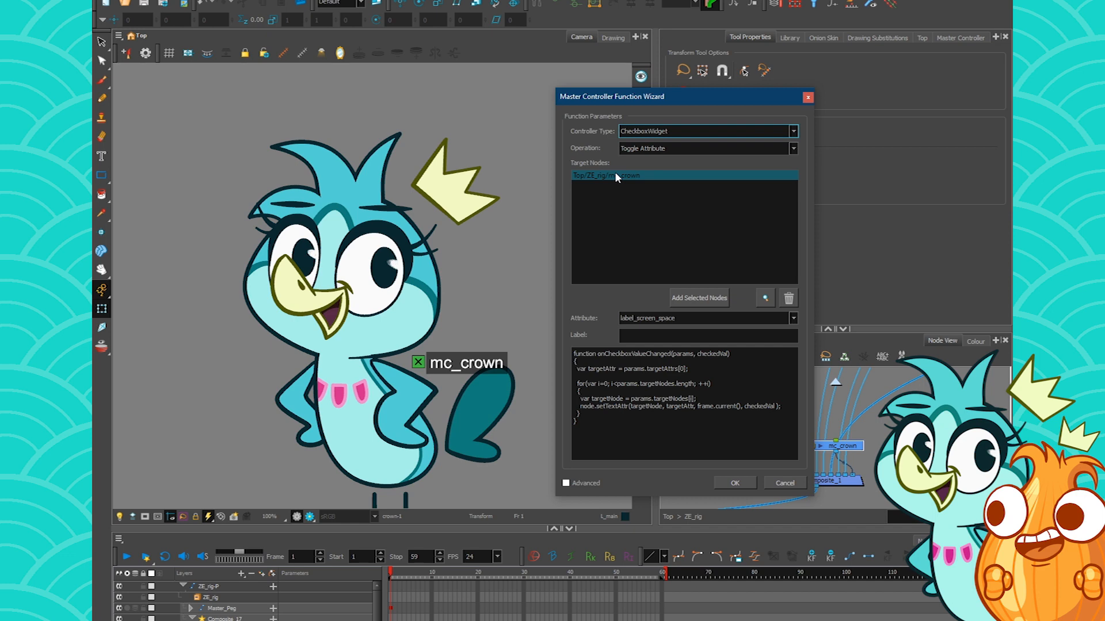
{"action": "left_click", "coordinate": [808, 98]}
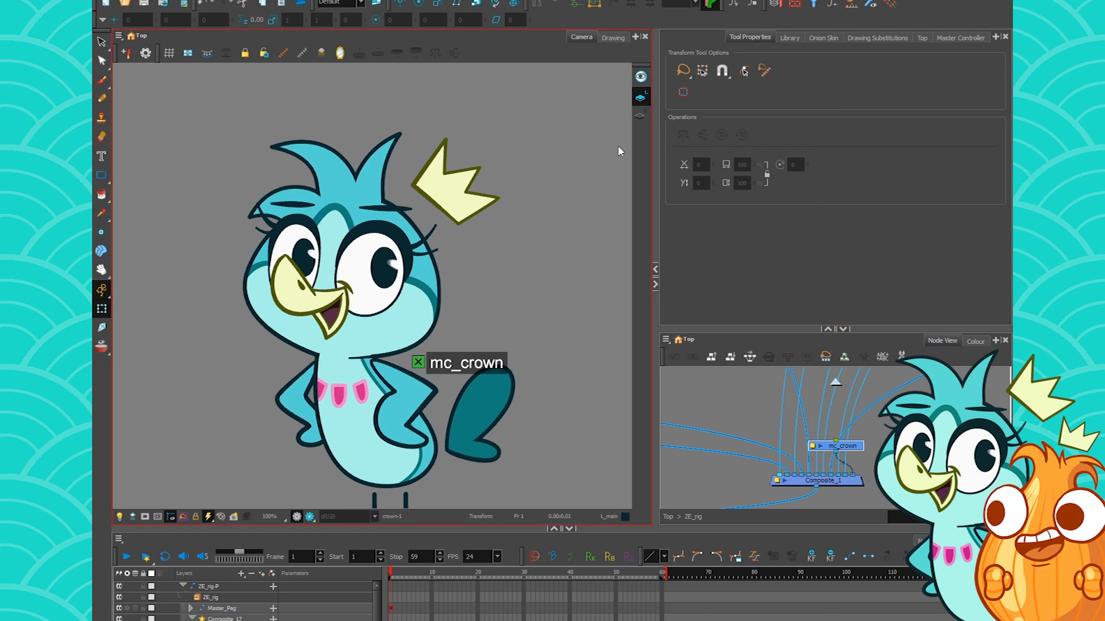
Select the head's parent peg head-P_2 and start a Master Controller function with it as the target node.
{"action": "left_click", "coordinate": [392, 312]}
{"action": "key", "text": "b"}
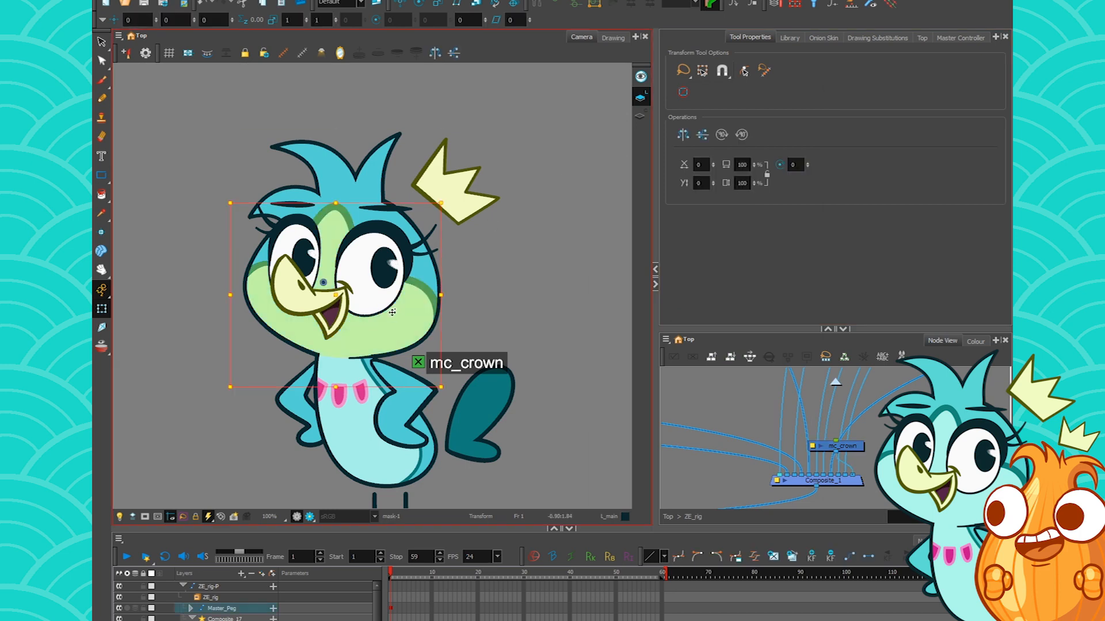
{"action": "key", "text": "b"}
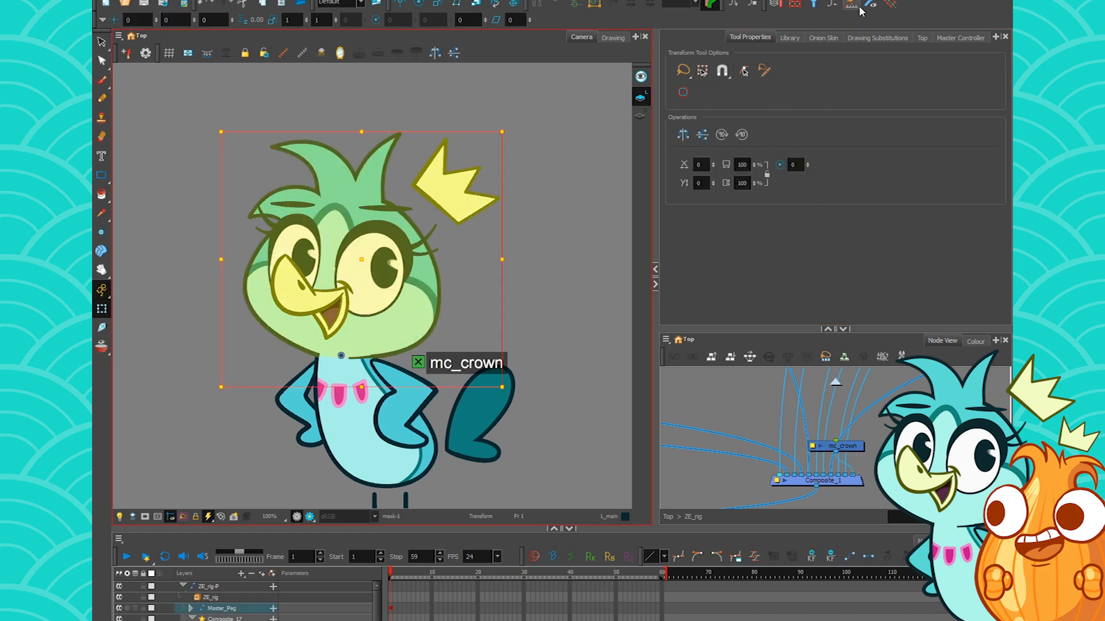
{"action": "left_click", "coordinate": [832, 5]}
{"action": "left_click_drag", "start_coordinate": [572, 115], "coordinate": [726, 79]}
{"action": "left_click", "coordinate": [664, 155]}
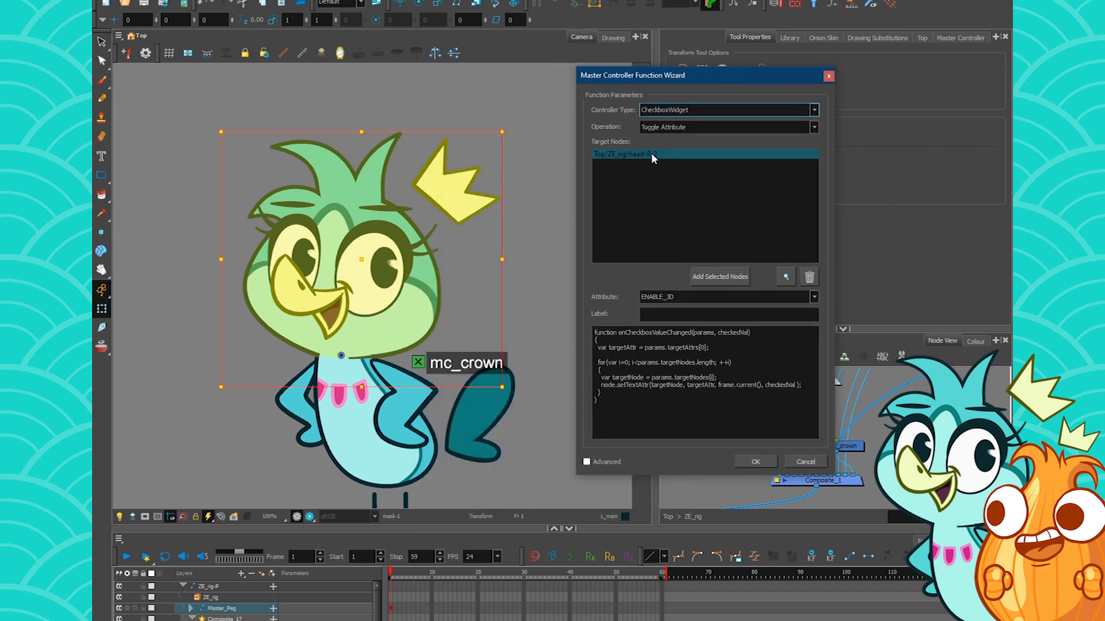
Set the checkbox function's operation to Show/Hide Deformers.
{"action": "left_click", "coordinate": [661, 129]}
{"action": "left_click", "coordinate": [674, 161]}
{"action": "left_click", "coordinate": [686, 128]}
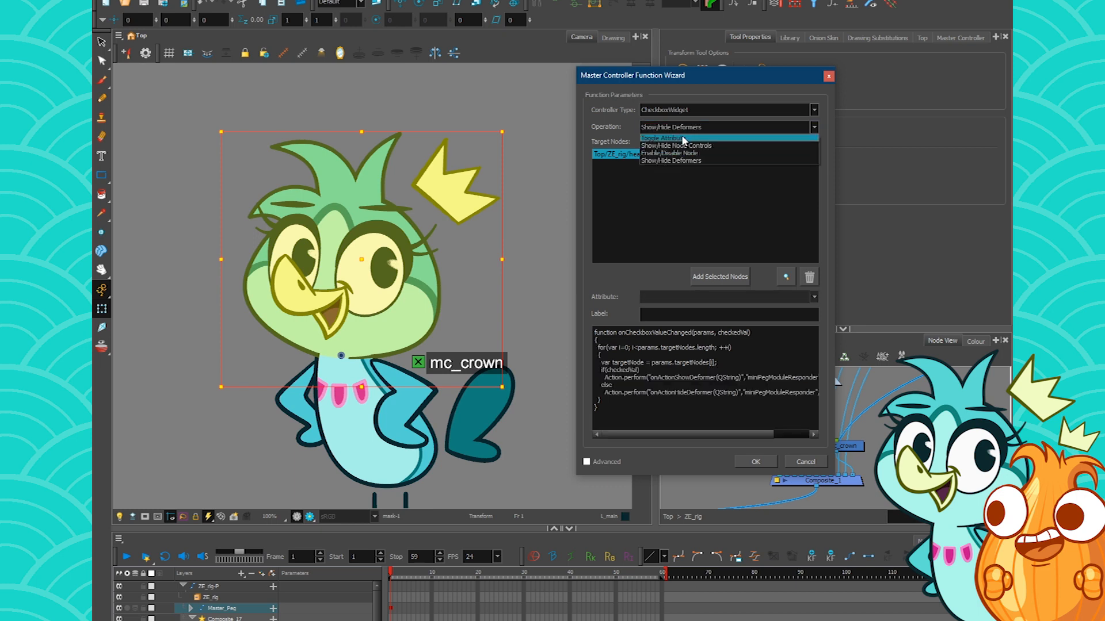
{"action": "left_click", "coordinate": [668, 138]}
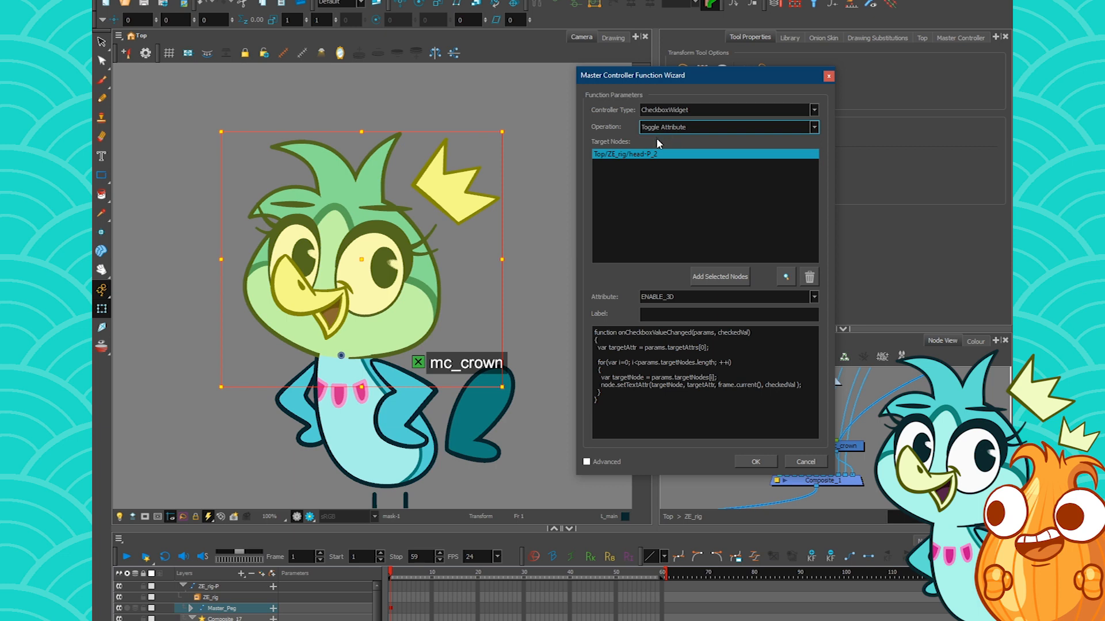
{"action": "left_click", "coordinate": [660, 129]}
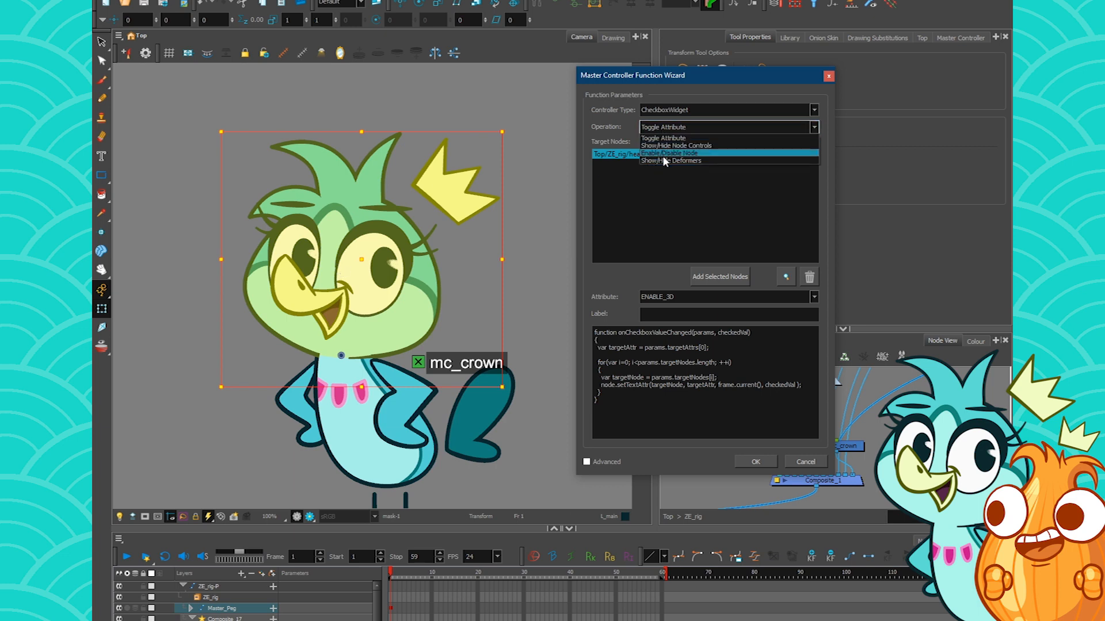
{"action": "left_click", "coordinate": [703, 161]}
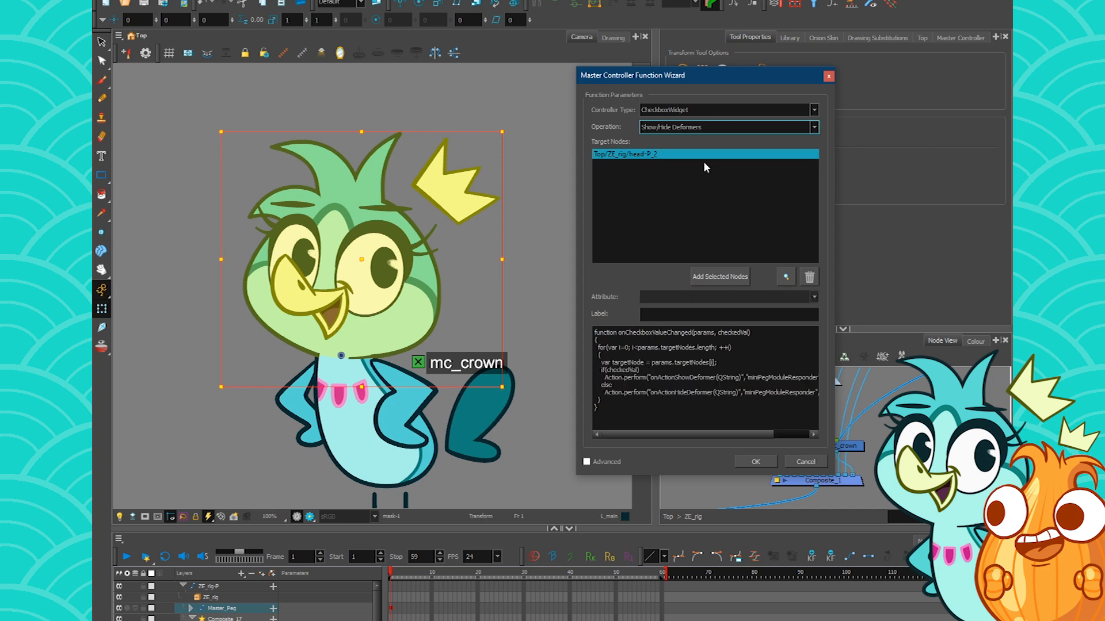
Label the head-P_2 controller ShOW HIDE and attach it to Top/ZE_rig/Composite_1.
{"action": "left_click", "coordinate": [676, 171]}
{"action": "left_click", "coordinate": [667, 154]}
{"action": "left_click", "coordinate": [667, 312]}
{"action": "type", "text": "Show"}
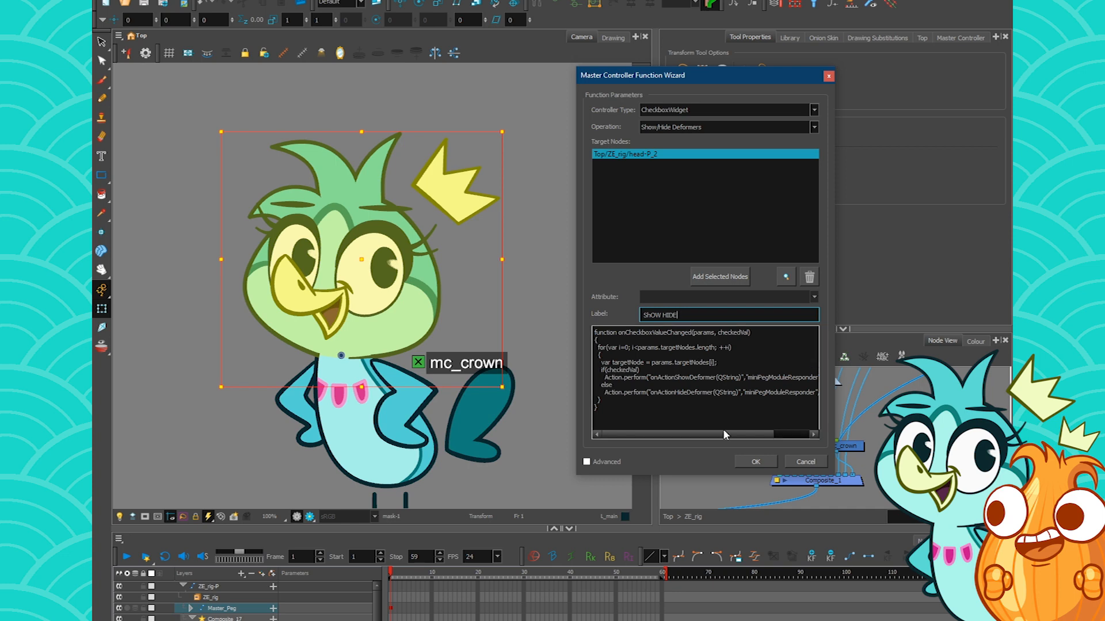
{"action": "left_click", "coordinate": [770, 461]}
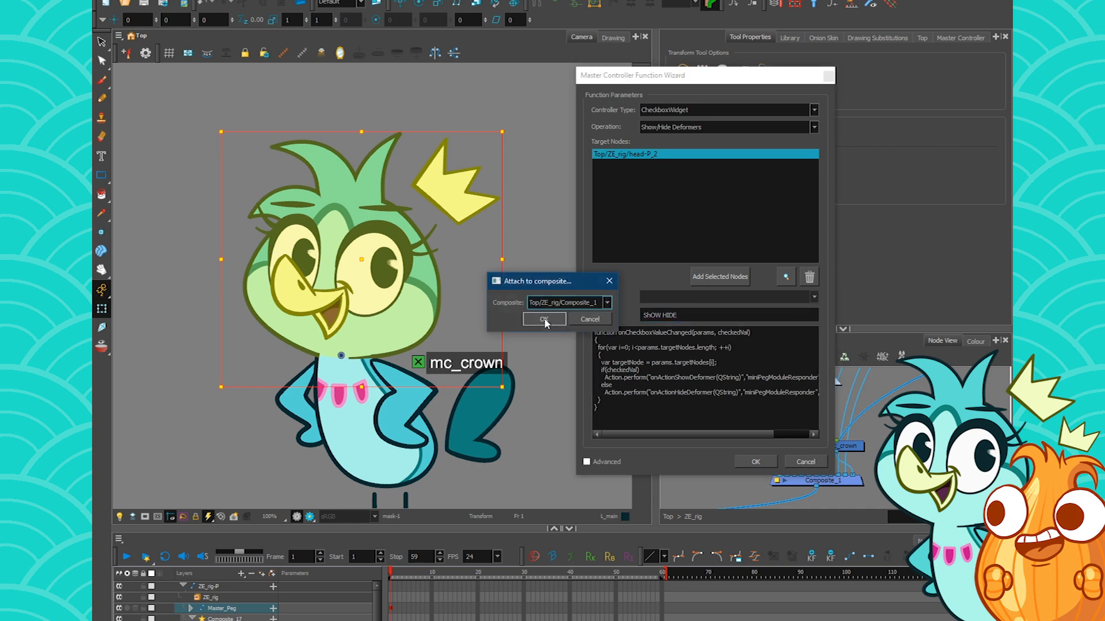
{"action": "left_click", "coordinate": [543, 319]}
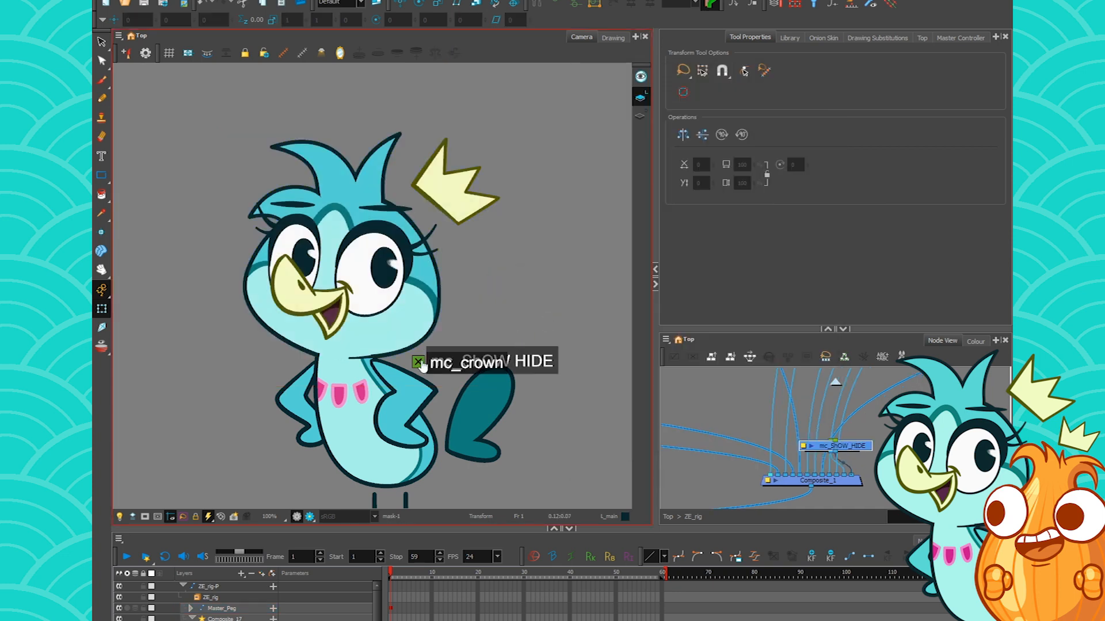
Add a parent peg to the mc_crown node and move its checkbox off mc_ShOW HIDE to the area right of the crown.
{"action": "left_click", "coordinate": [811, 447]}
{"action": "left_click_drag", "start_coordinate": [811, 448], "coordinate": [875, 429]}
{"action": "left_click", "coordinate": [854, 446]}
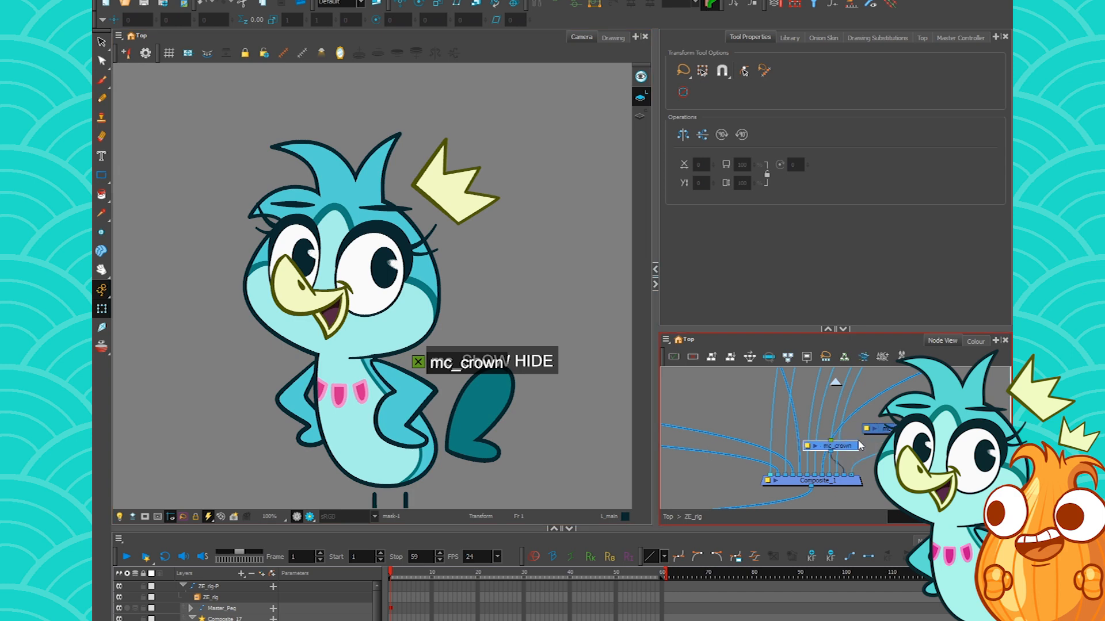
{"action": "key", "text": "ctrl+p"}
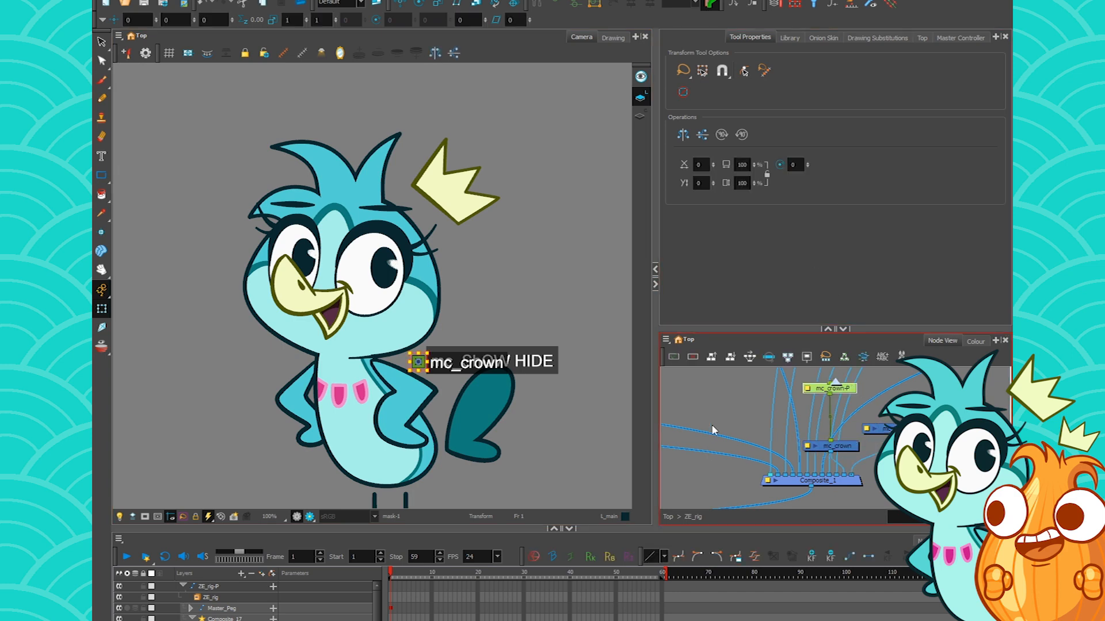
{"action": "left_click_drag", "start_coordinate": [418, 361], "coordinate": [555, 159]}
Test the mc_ShOW HIDE checkbox by repeatedly showing and hiding the head's deformers.
{"action": "left_click", "coordinate": [857, 398]}
{"action": "left_click", "coordinate": [418, 362]}
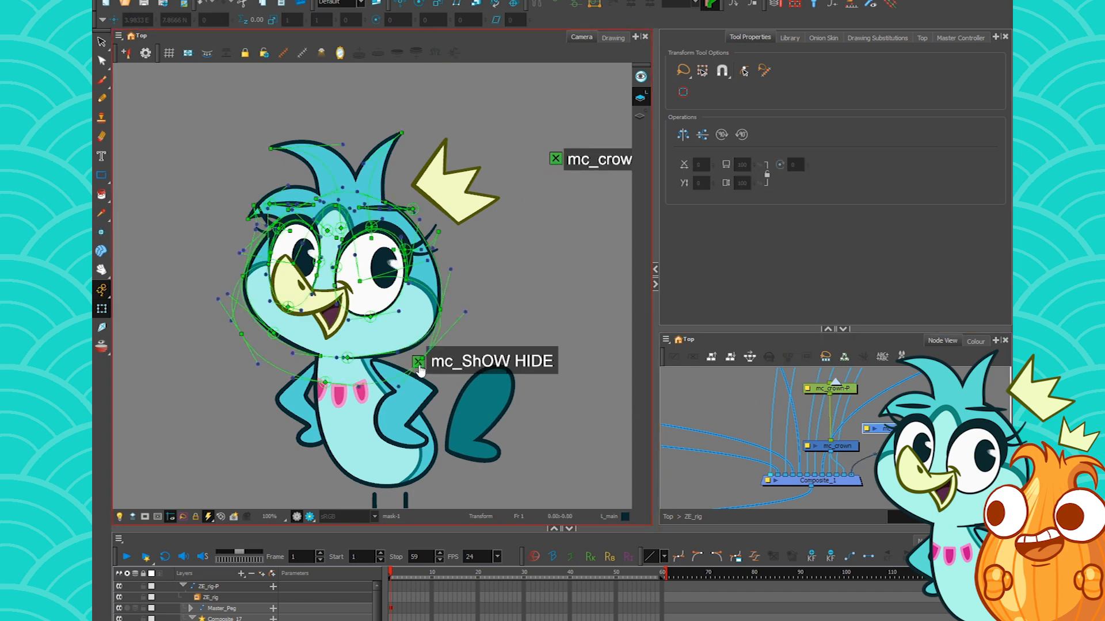
{"action": "left_click", "coordinate": [419, 362]}
{"action": "left_click", "coordinate": [420, 367]}
{"action": "left_click", "coordinate": [420, 366]}
{"action": "left_click", "coordinate": [420, 367]}
{"action": "left_click", "coordinate": [419, 366]}
{"action": "left_click", "coordinate": [419, 366]}
{"action": "left_click", "coordinate": [419, 366]}
{"action": "left_click", "coordinate": [419, 365]}
{"action": "left_click", "coordinate": [421, 367]}
{"action": "left_click", "coordinate": [421, 367]}
{"action": "left_click", "coordinate": [422, 367]}
{"action": "left_click", "coordinate": [422, 367]}
{"action": "left_click", "coordinate": [421, 367]}
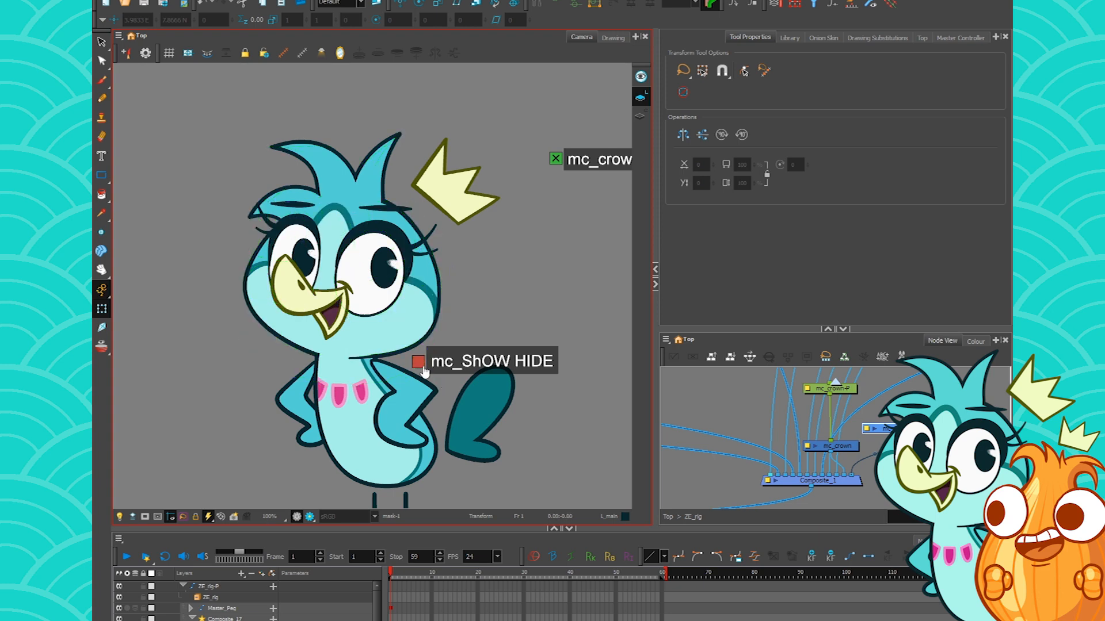
{"action": "left_click", "coordinate": [422, 367]}
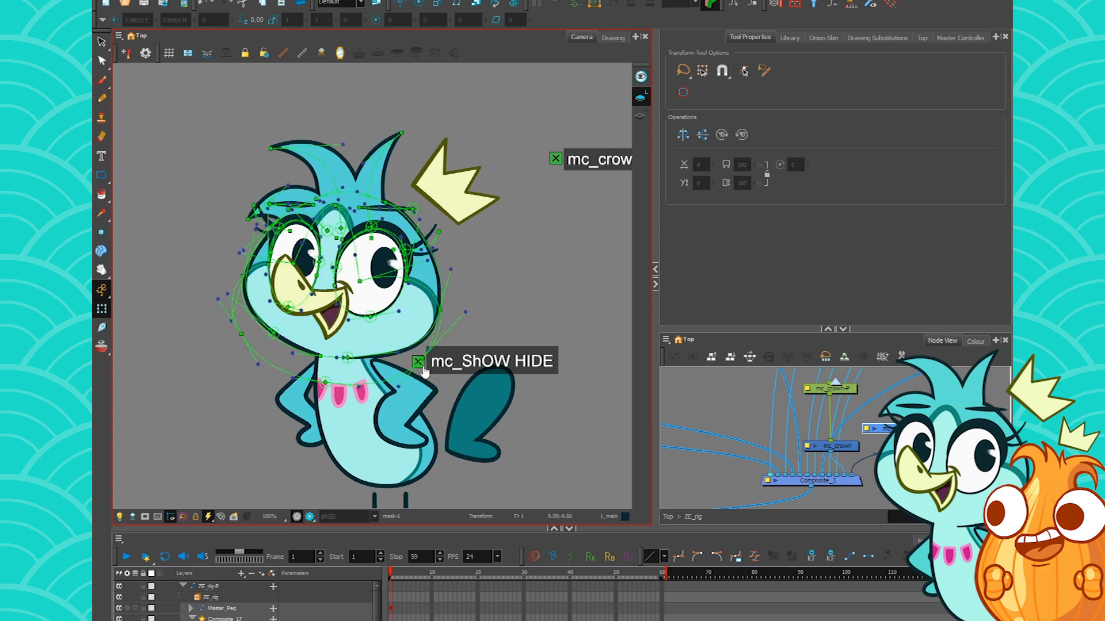
Start a Master Controller function for the Deformation-f_eyelid_Top-P Offset node with the Point2dWidget controller type.
{"action": "left_click", "coordinate": [347, 355]}
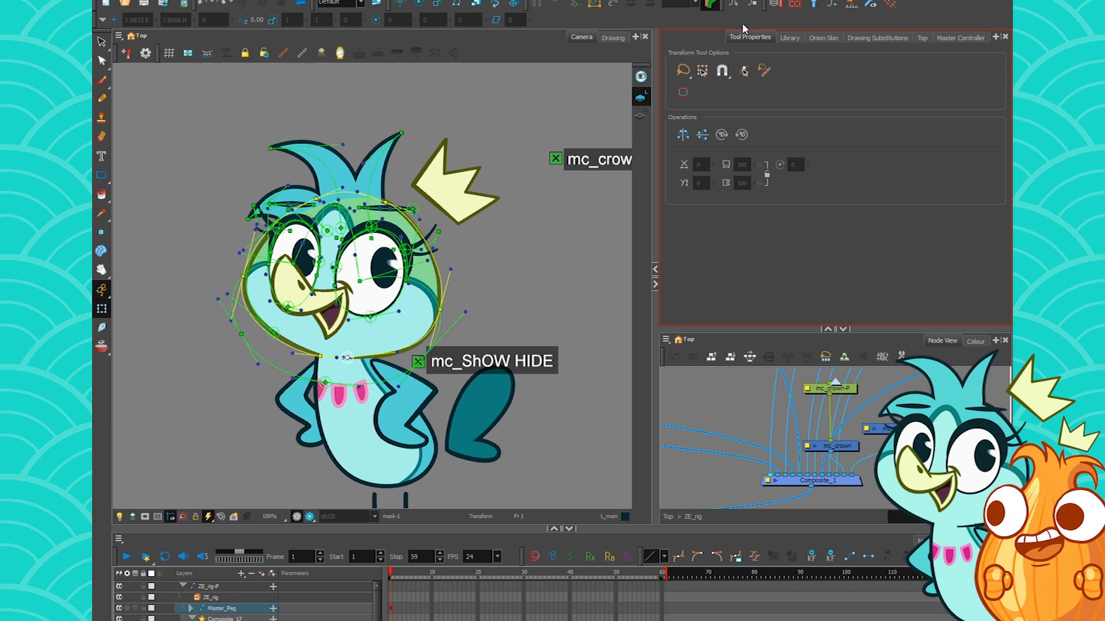
{"action": "scroll", "coordinate": [504, 89], "scroll_direction": "down", "scroll_amount": 3}
{"action": "scroll", "coordinate": [525, 235], "scroll_direction": "up", "scroll_amount": 2}
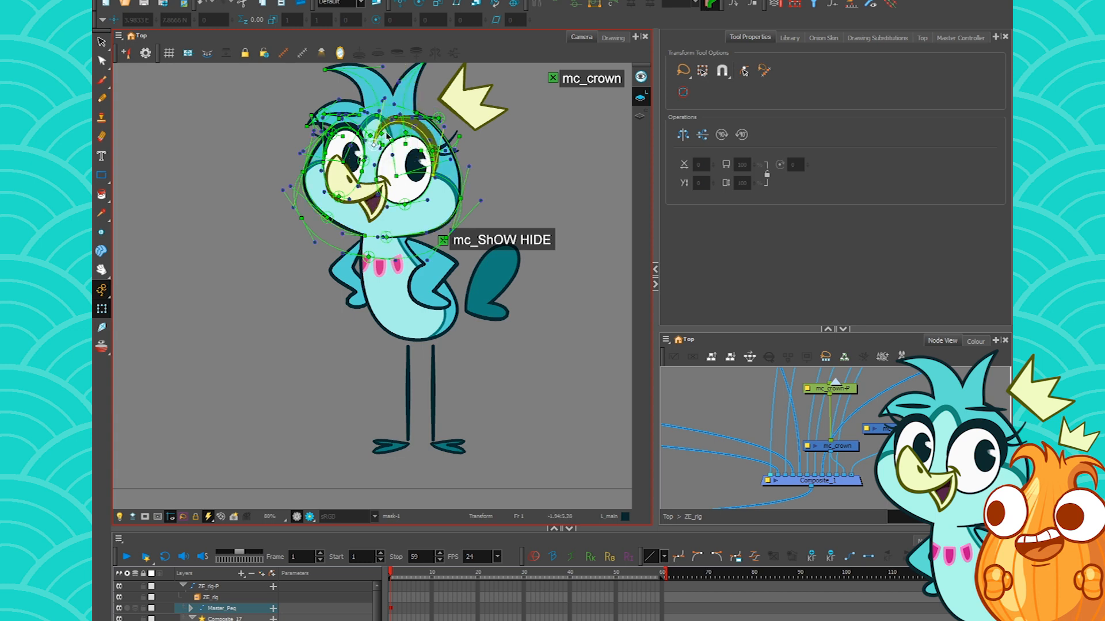
{"action": "scroll", "coordinate": [335, 115], "scroll_direction": "up", "scroll_amount": 2}
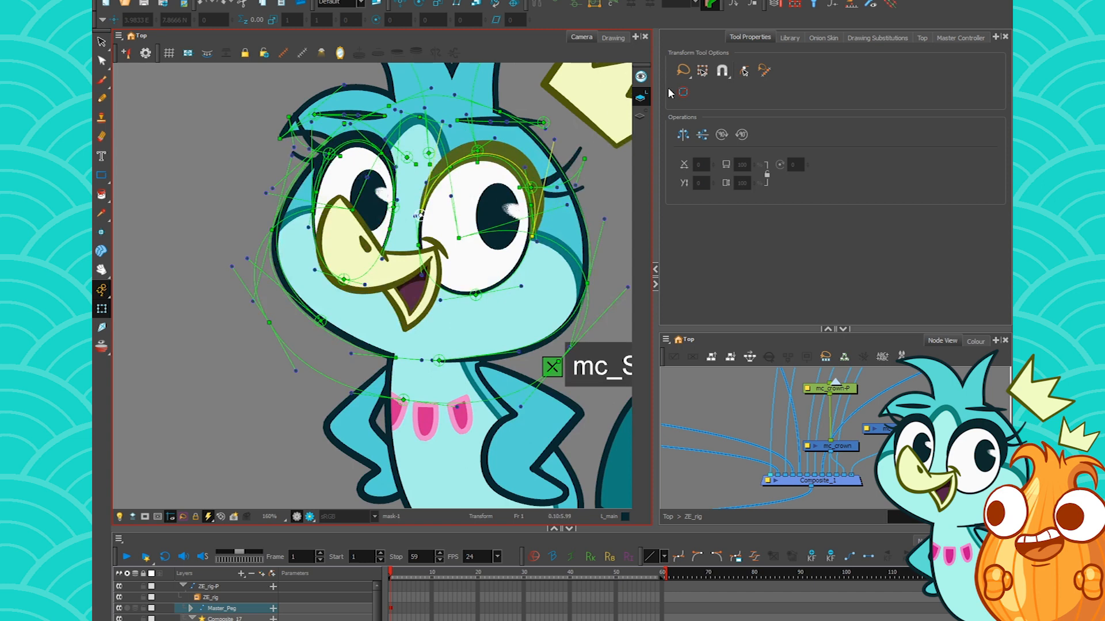
{"action": "left_click", "coordinate": [536, 165]}
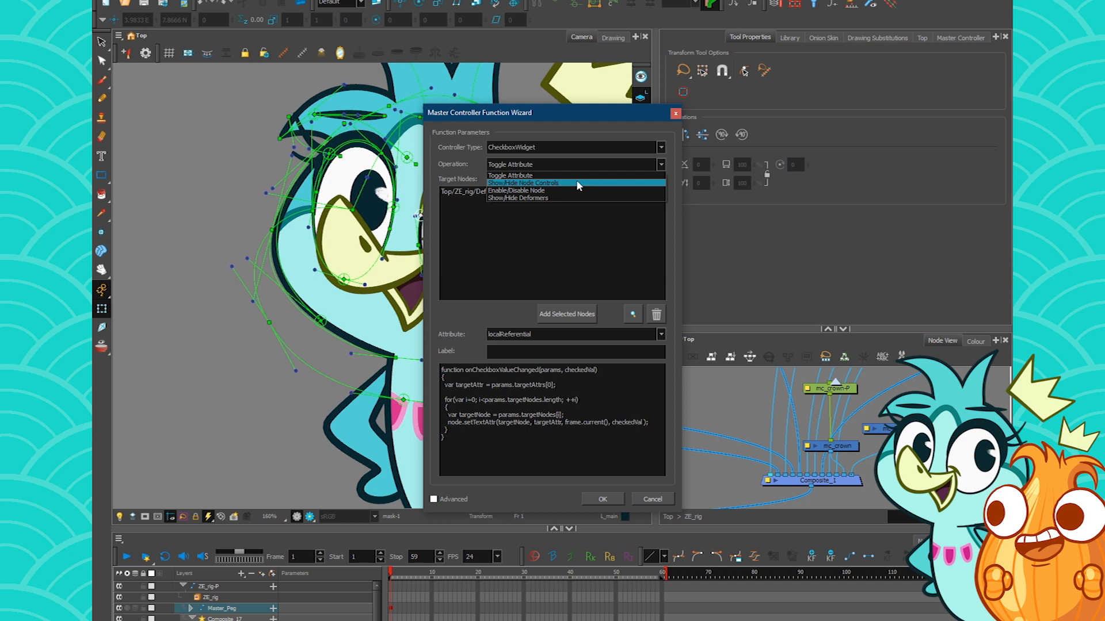
{"action": "left_click", "coordinate": [566, 146]}
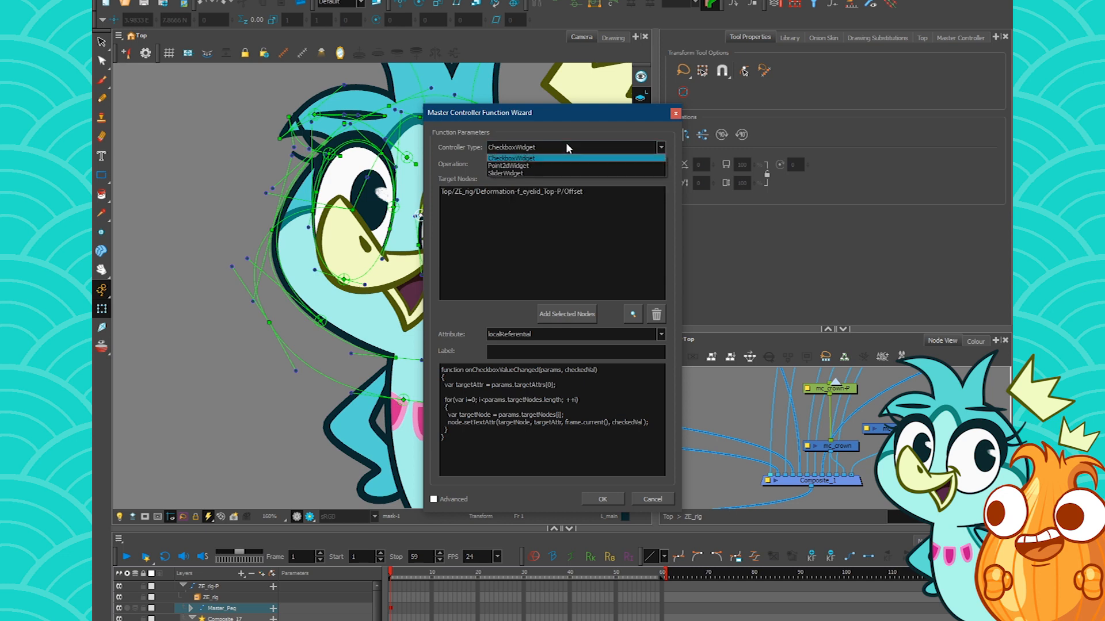
{"action": "left_click", "coordinate": [530, 166]}
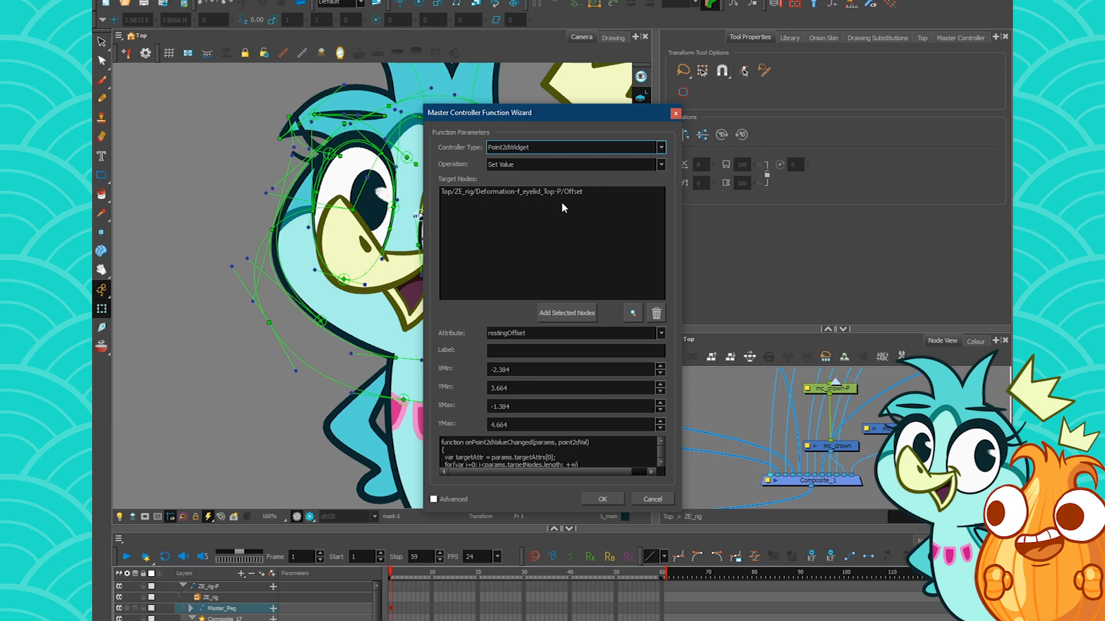
Create the eyelid Offset controller with the Set Value operation on restingOffset, and attach it to Composite_1.
{"action": "left_click", "coordinate": [541, 164]}
{"action": "left_click", "coordinate": [530, 192]}
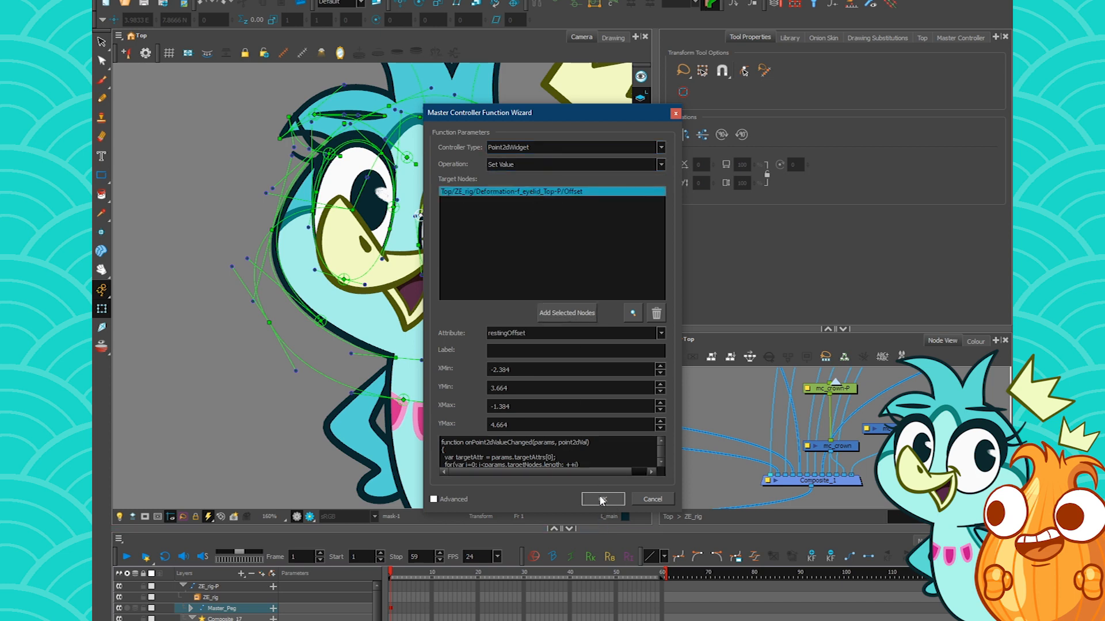
{"action": "left_click", "coordinate": [551, 316]}
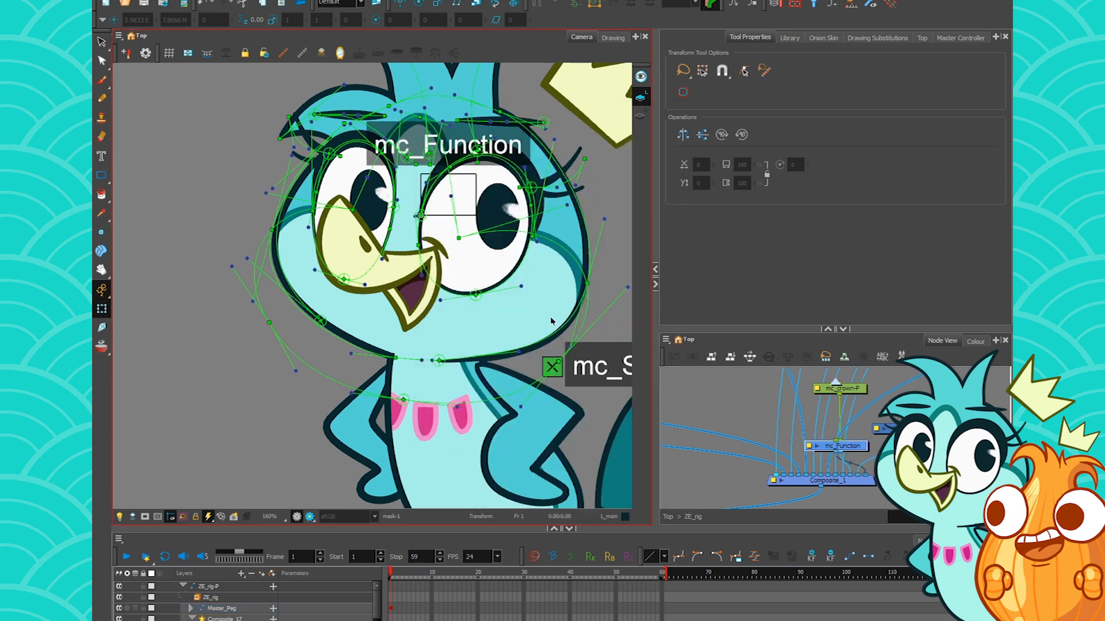
Add a parent peg to the mc_Function node and move its 2D point widget to the empty area left of the bird.
{"action": "left_click", "coordinate": [823, 435]}
{"action": "mouse_move", "coordinate": [858, 445]}
{"action": "left_mouse_down"}
{"action": "mouse_move", "coordinate": [940, 400]}
{"action": "mouse_move", "coordinate": [889, 409]}
{"action": "mouse_move", "coordinate": [843, 458]}
{"action": "left_mouse_up"}
{"action": "key", "text": "ctrl+p"}
{"action": "left_click", "coordinate": [915, 417]}
{"action": "left_click_drag", "start_coordinate": [872, 401], "coordinate": [906, 435]}
{"action": "scroll", "coordinate": [571, 376], "scroll_direction": "down", "scroll_amount": 2}
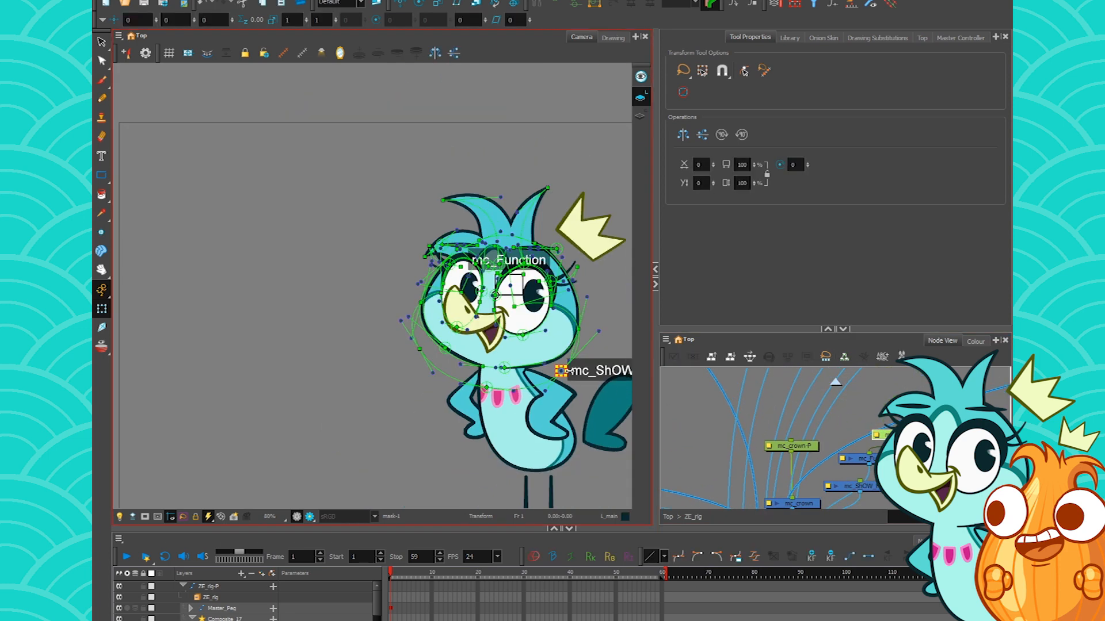
{"action": "left_click_drag", "start_coordinate": [561, 371], "coordinate": [336, 287]}
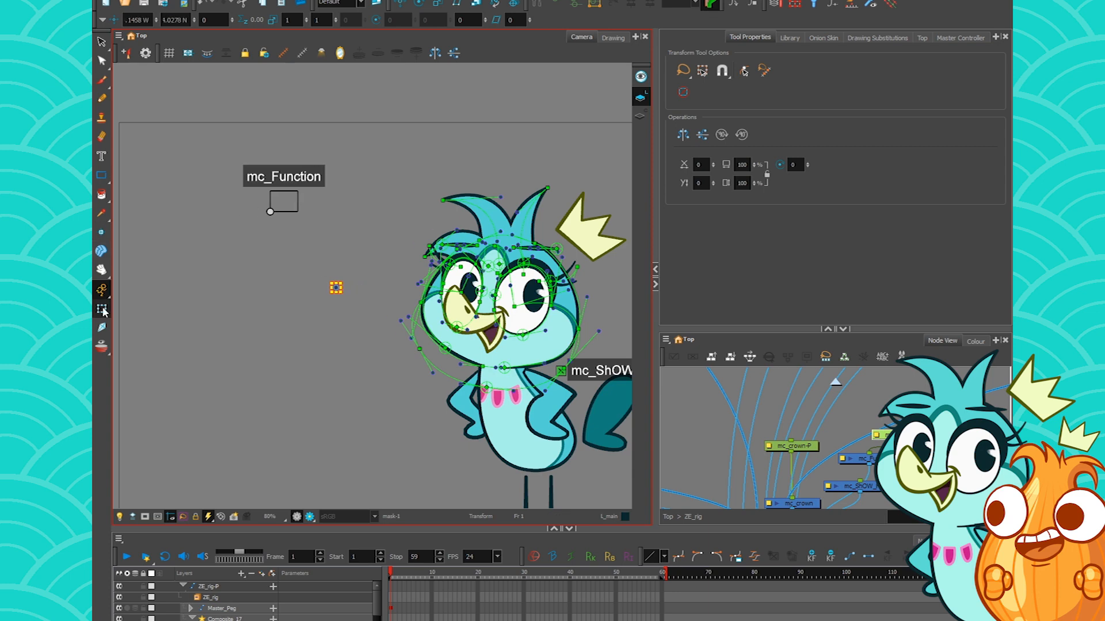
Clear the selection, hide the head's displayed deformer controls, and try moving the mc_Function point widget.
{"action": "mouse_move", "coordinate": [270, 212]}
{"action": "left_mouse_down"}
{"action": "mouse_move", "coordinate": [288, 210]}
{"action": "mouse_move", "coordinate": [291, 188]}
{"action": "mouse_move", "coordinate": [290, 223]}
{"action": "mouse_move", "coordinate": [263, 234]}
{"action": "mouse_move", "coordinate": [286, 242]}
{"action": "mouse_move", "coordinate": [177, 218]}
{"action": "mouse_move", "coordinate": [293, 187]}
{"action": "mouse_move", "coordinate": [262, 221]}
{"action": "left_mouse_up"}
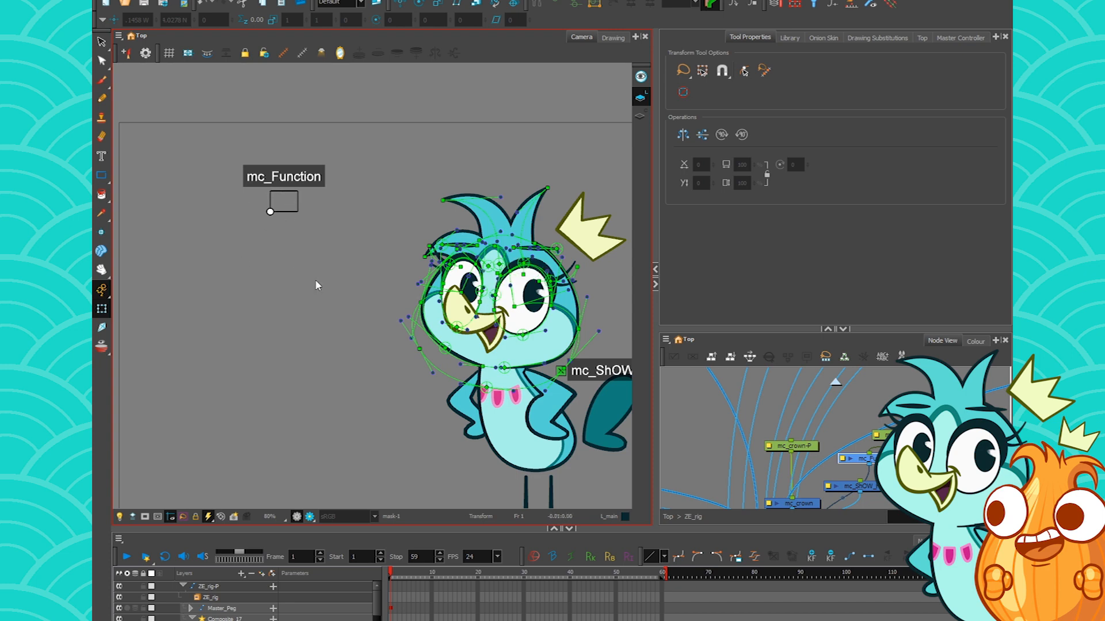
{"action": "left_click", "coordinate": [303, 53]}
{"action": "left_click", "coordinate": [295, 55]}
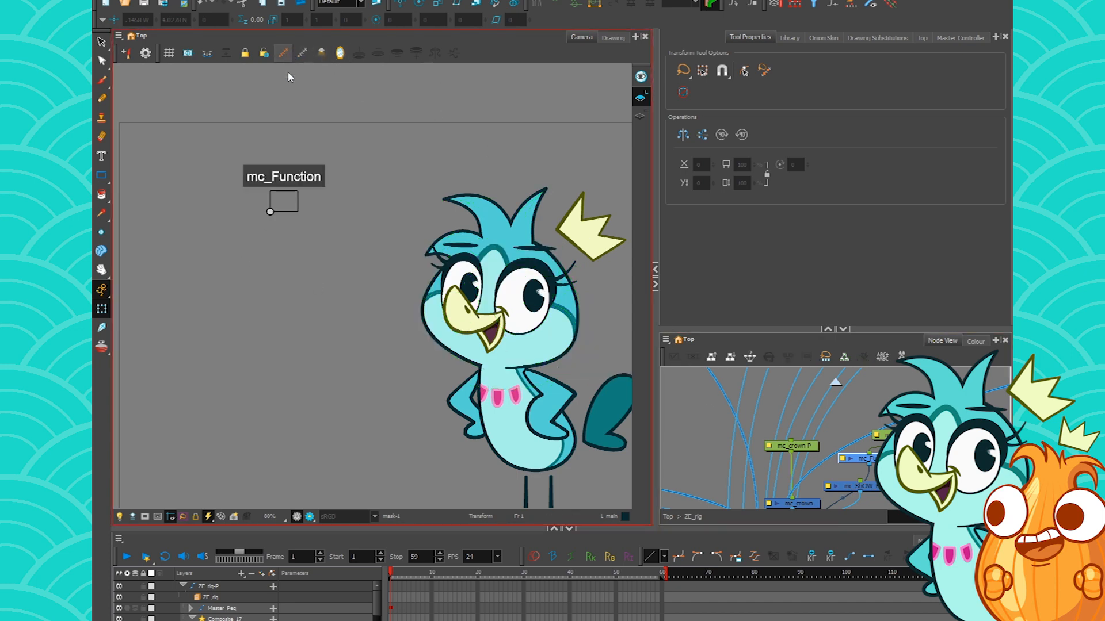
{"action": "left_click_drag", "start_coordinate": [272, 212], "coordinate": [244, 214]}
{"action": "left_click_drag", "start_coordinate": [229, 251], "coordinate": [228, 274]}
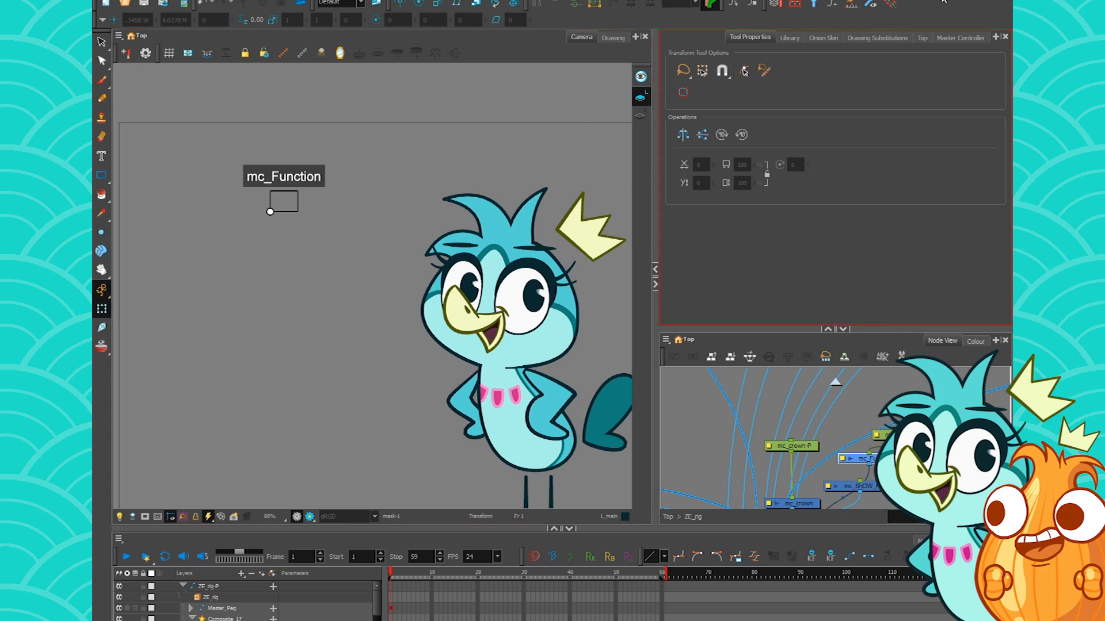
Review the Show Master Controllers list for mc_Function alone and for all three controller nodes, cancelling without changes.
{"action": "left_click", "coordinate": [867, 4]}
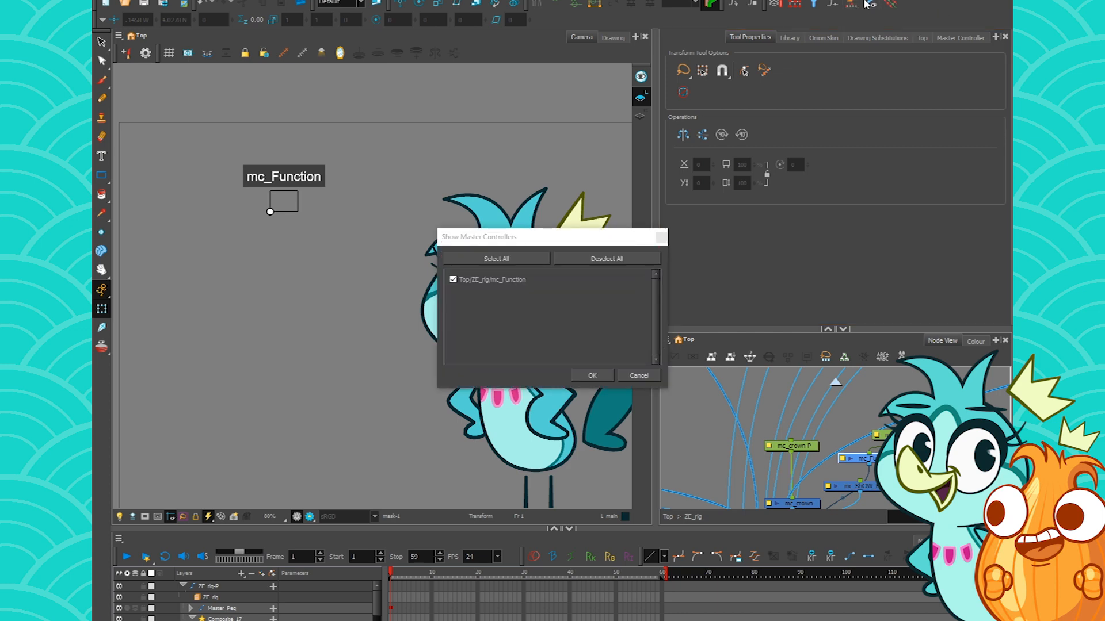
{"action": "left_click", "coordinate": [639, 375]}
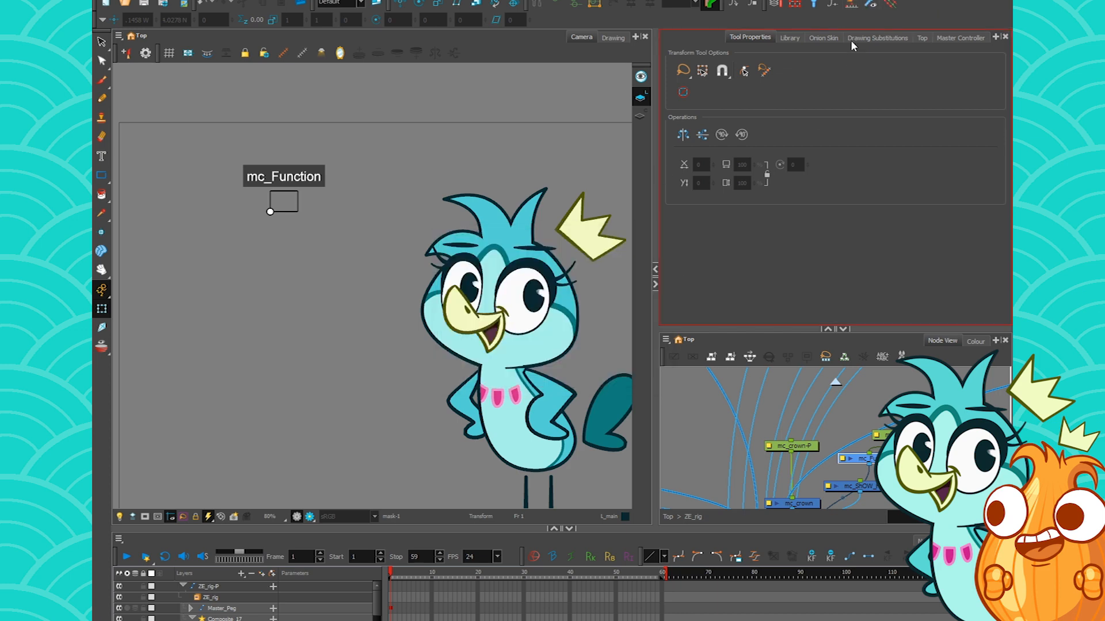
{"action": "left_click", "coordinate": [868, 4]}
{"action": "left_click_drag", "start_coordinate": [553, 236], "coordinate": [643, 165]}
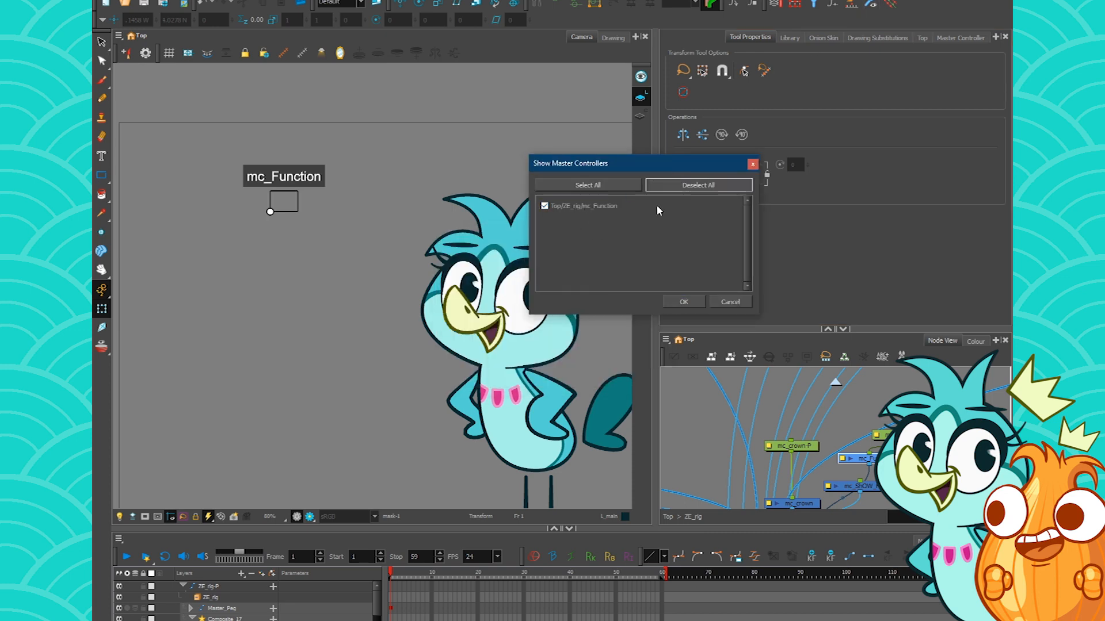
{"action": "left_click", "coordinate": [728, 302]}
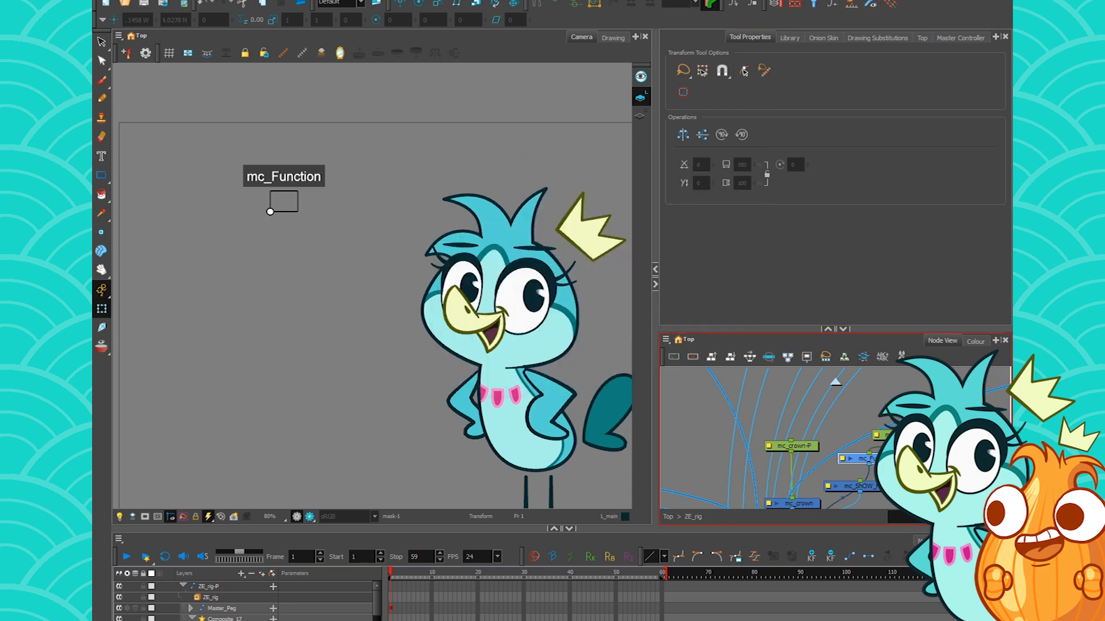
{"action": "left_click", "coordinate": [870, 4]}
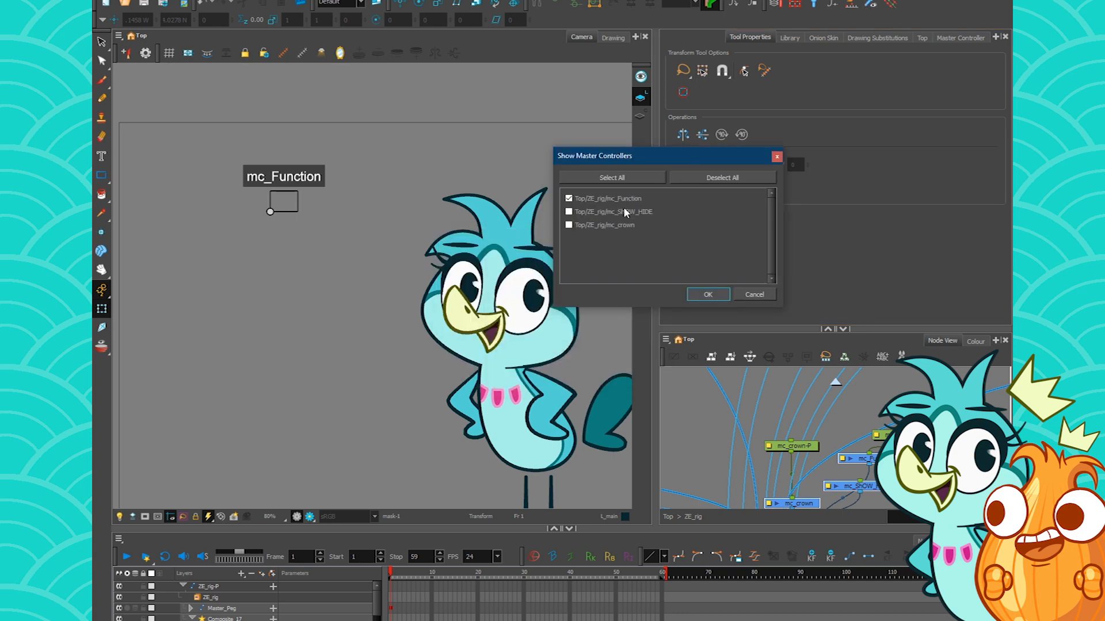
{"action": "left_click", "coordinate": [754, 294]}
Select the bird's Master_Peg from its head drawing, and check the Show Master Controllers list again without applying changes.
{"action": "left_click", "coordinate": [611, 290]}
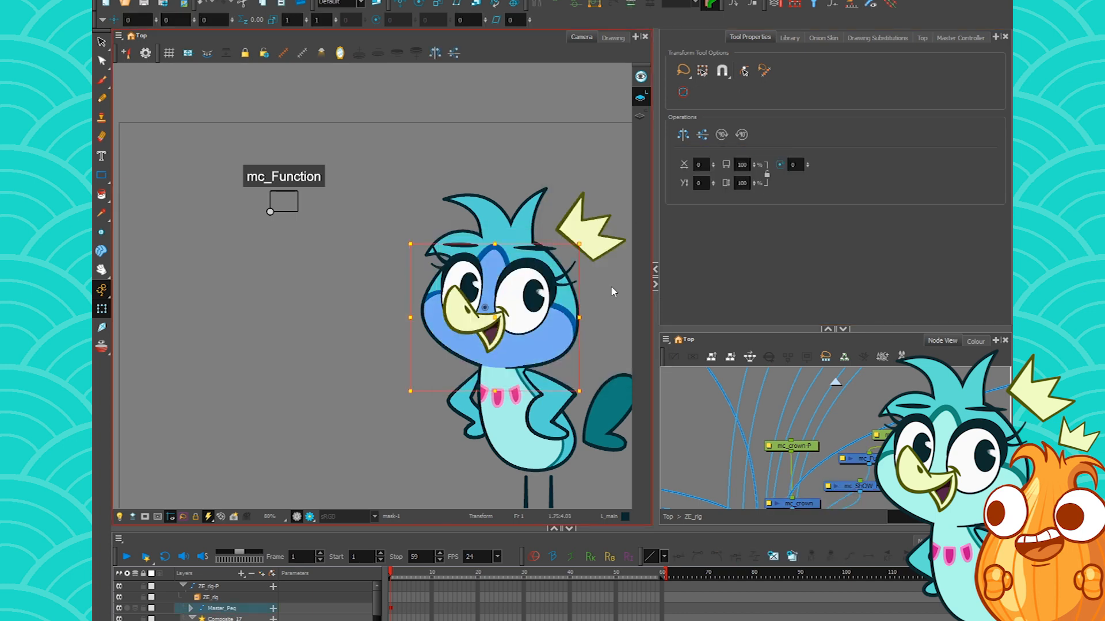
{"action": "key", "text": "b"}
{"action": "key", "text": "b"}
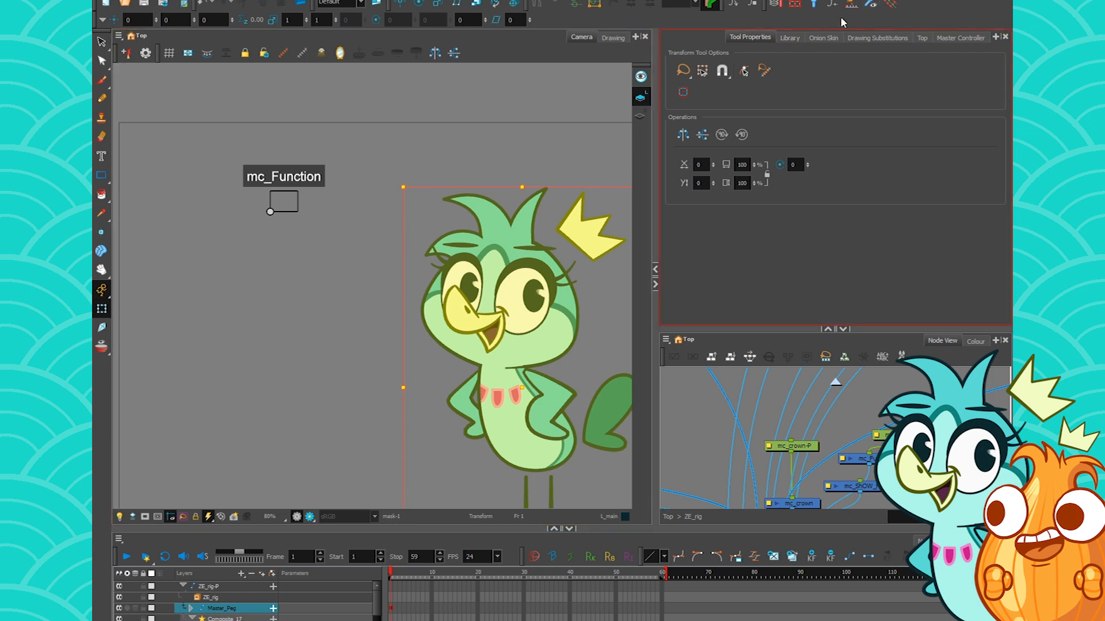
{"action": "left_click", "coordinate": [865, 6]}
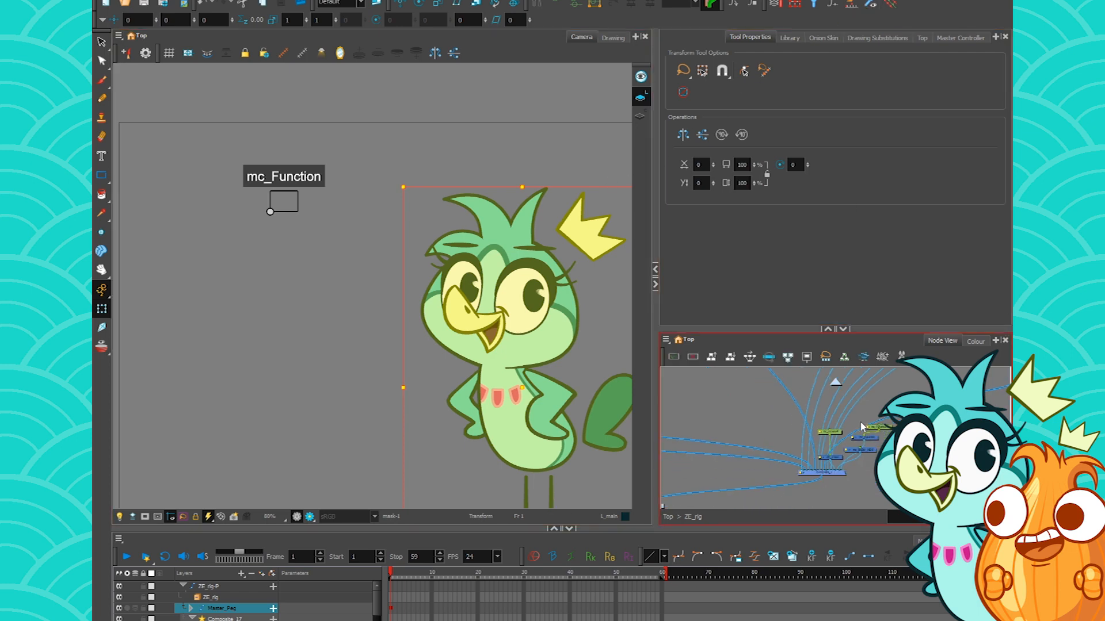
{"action": "left_click", "coordinate": [869, 4]}
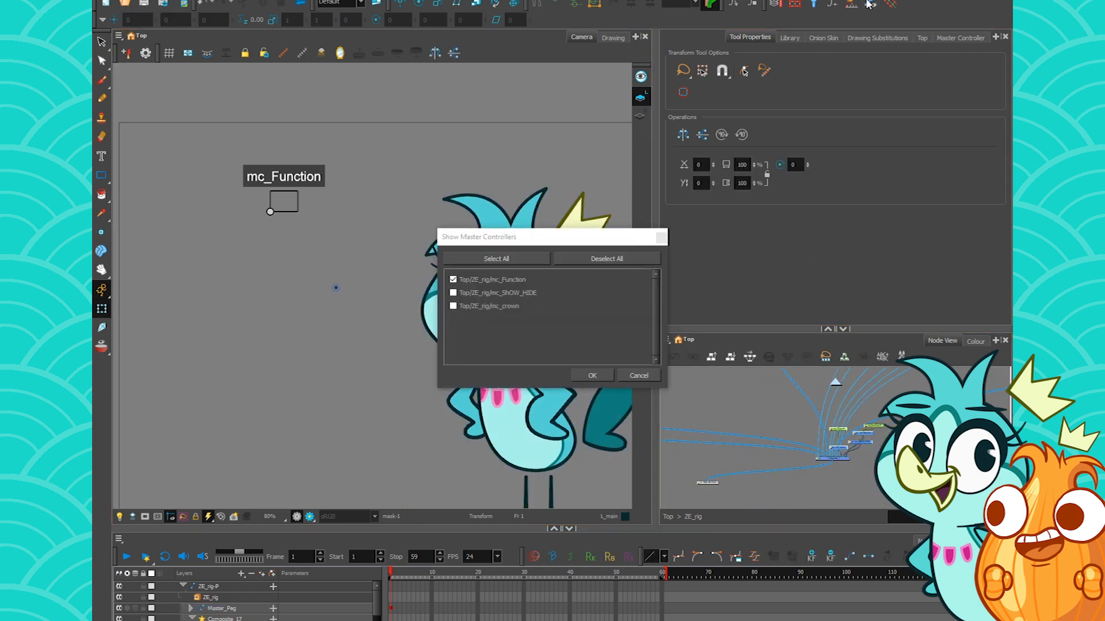
{"action": "left_click", "coordinate": [634, 376]}
Select the group of master controller nodes together and inspect their Show Master Controllers checkboxes, leaving the dialog without changes.
{"action": "left_click_drag", "start_coordinate": [898, 405], "coordinate": [822, 460]}
{"action": "left_click", "coordinate": [869, 5]}
{"action": "left_click_drag", "start_coordinate": [612, 227], "coordinate": [643, 103]}
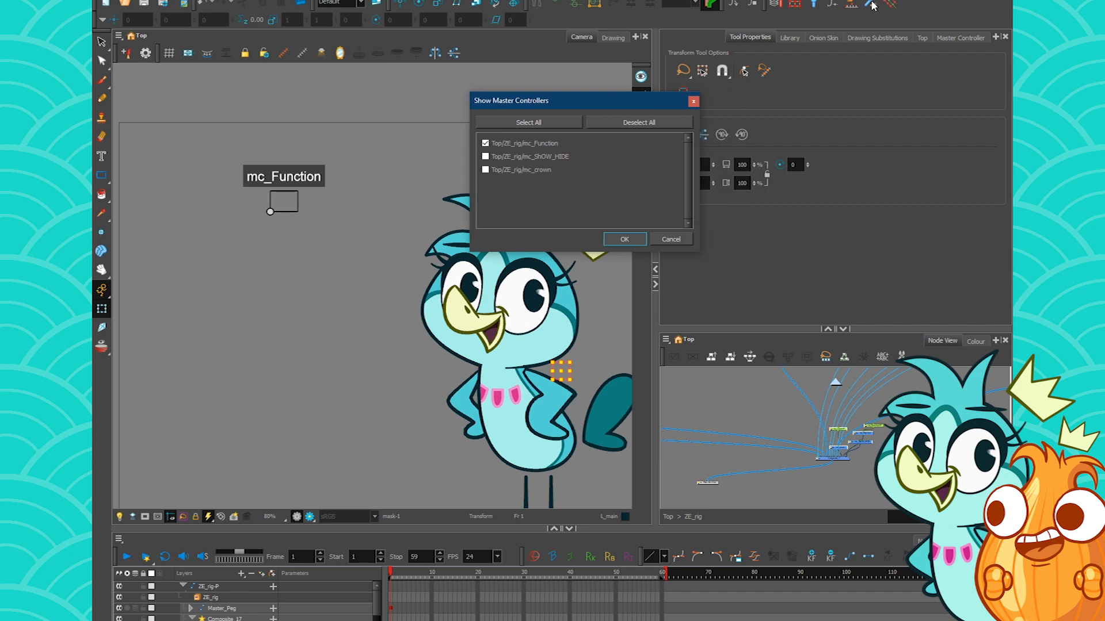
{"action": "left_click", "coordinate": [672, 239]}
Enlarge the camera view of the bird's head and crown, and clear the current selection.
{"action": "left_click_drag", "start_coordinate": [521, 323], "coordinate": [378, 260]}
{"action": "key", "text": "2"}
{"action": "key", "text": "2"}
{"action": "left_click_drag", "start_coordinate": [366, 214], "coordinate": [377, 345]}
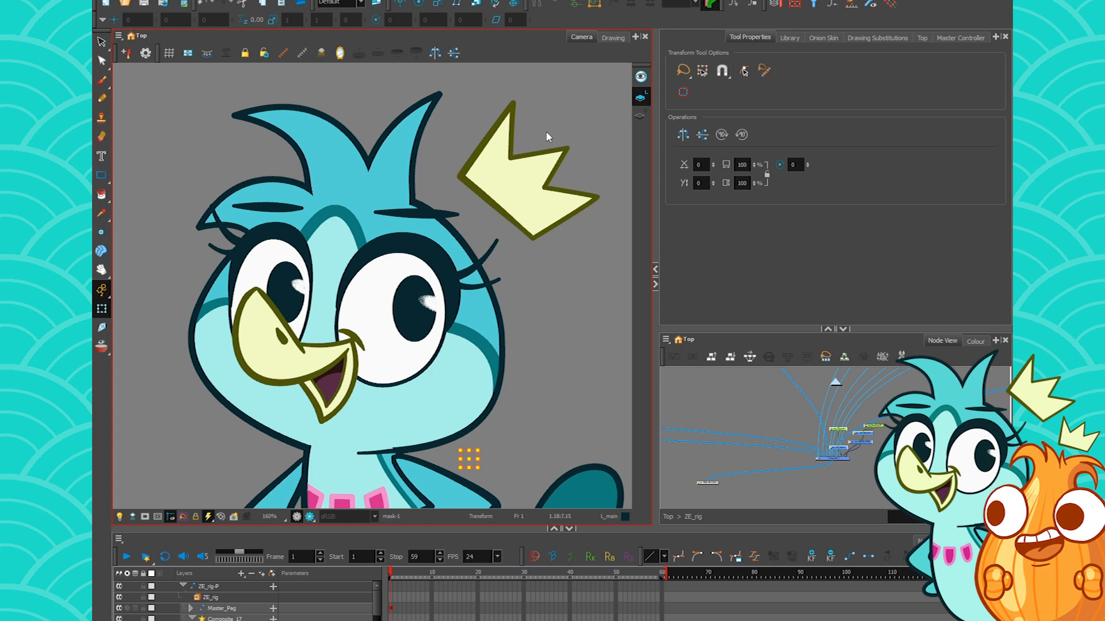
{"action": "left_click", "coordinate": [546, 193]}
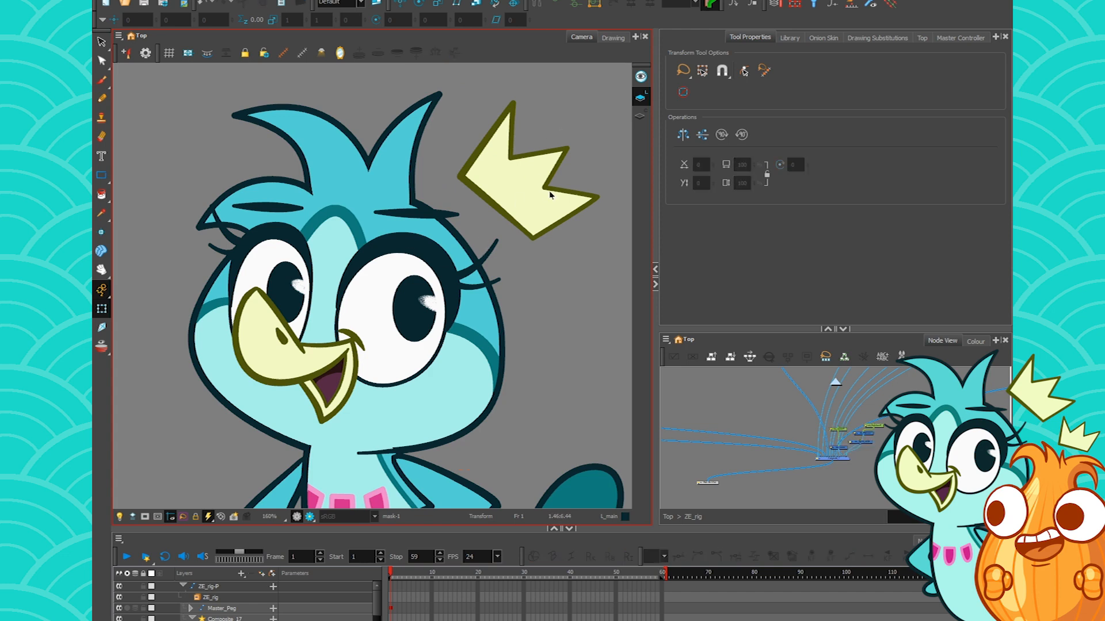
{"action": "scroll", "coordinate": [792, 410], "scroll_direction": "down", "scroll_amount": 1}
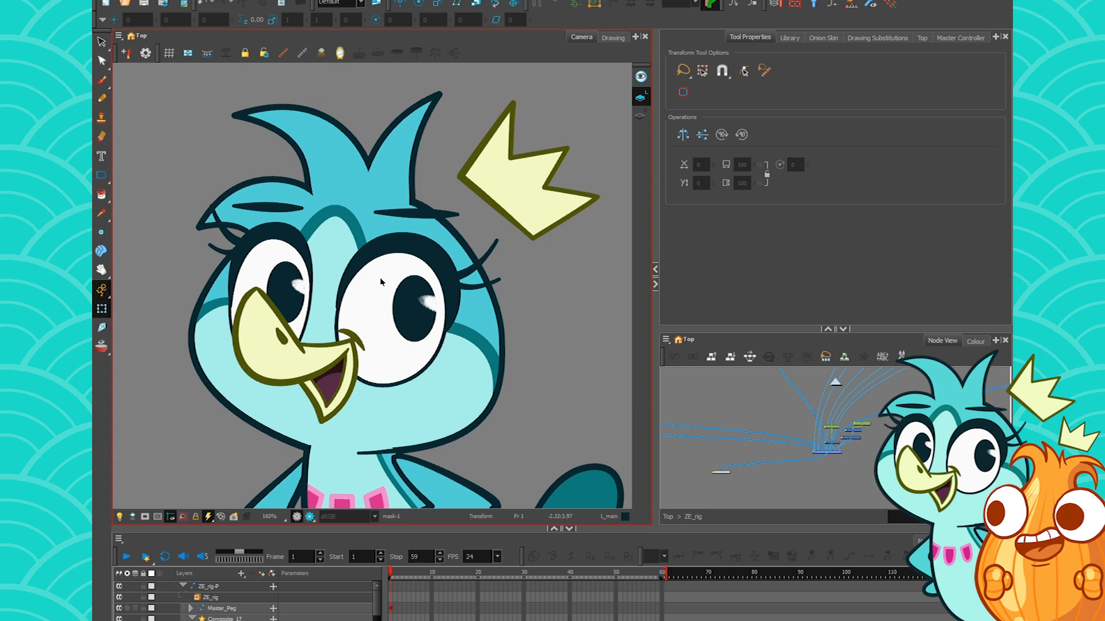